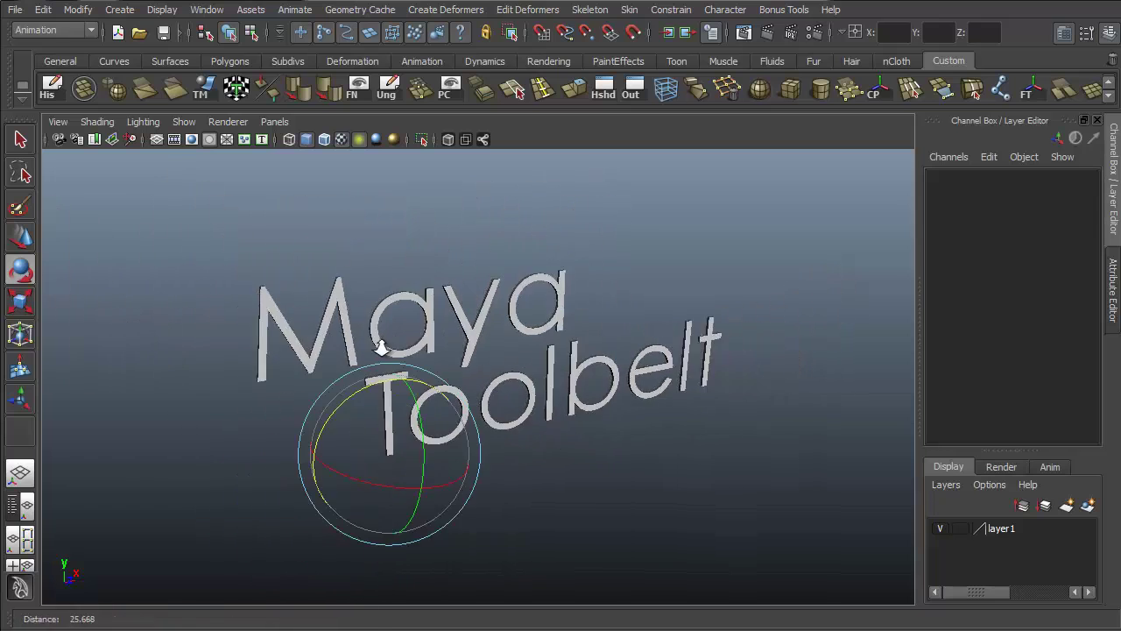
pyautogui.press('w')
pyautogui.press('Insert')
pyautogui.moveTo(350, 490); pyautogui.dragTo(257, 207)
pyautogui.press('q')
pyautogui.keyDown('alt'); pyautogui.moveTo(353, 182); pyautogui.dragTo(739, 328); pyautogui.keyUp('alt')
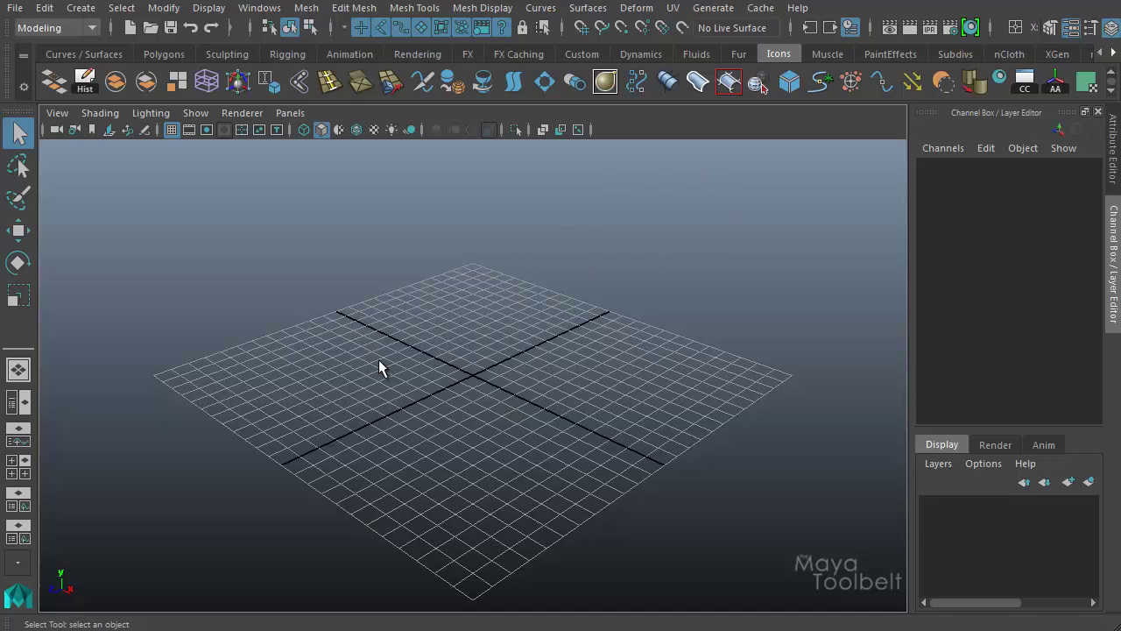
# Tear off the Nonlinear deformers list as a floating palette and place it over the viewport's upper corner.
pyautogui.click(636, 7)
pyautogui.moveTo(706, 198)
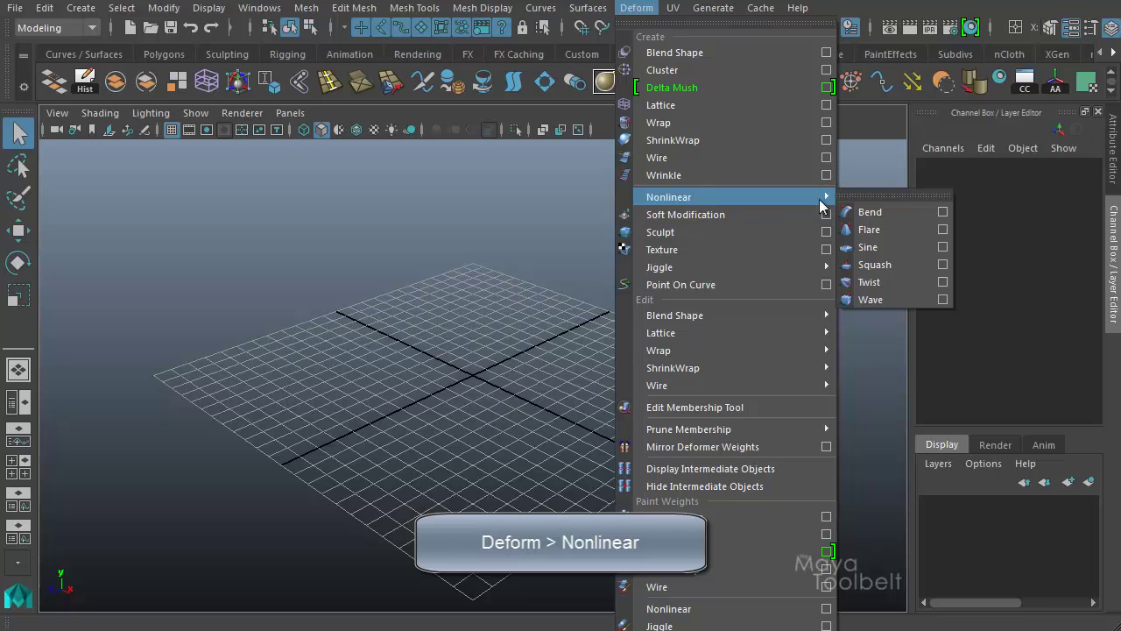
pyautogui.click(901, 198)
pyautogui.moveTo(901, 186); pyautogui.dragTo(101, 161)
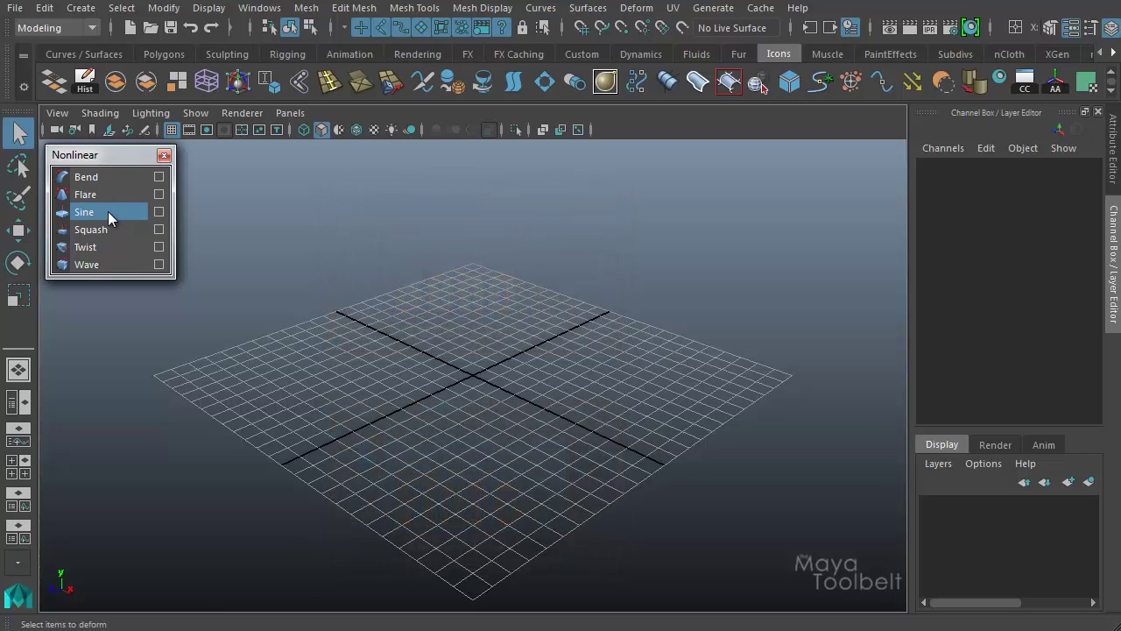
# Look over the basic creation options of the Sine deformer and close them without creating anything.
pyautogui.click(158, 219)
pyautogui.moveTo(812, 127); pyautogui.dragTo(389, 172)
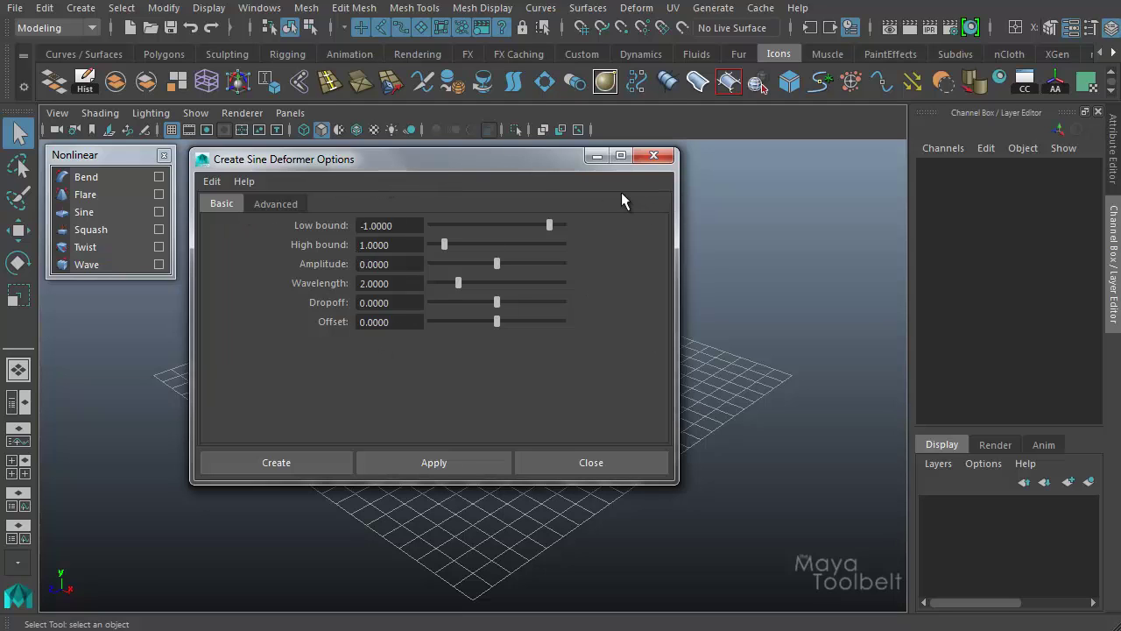
pyautogui.click(654, 156)
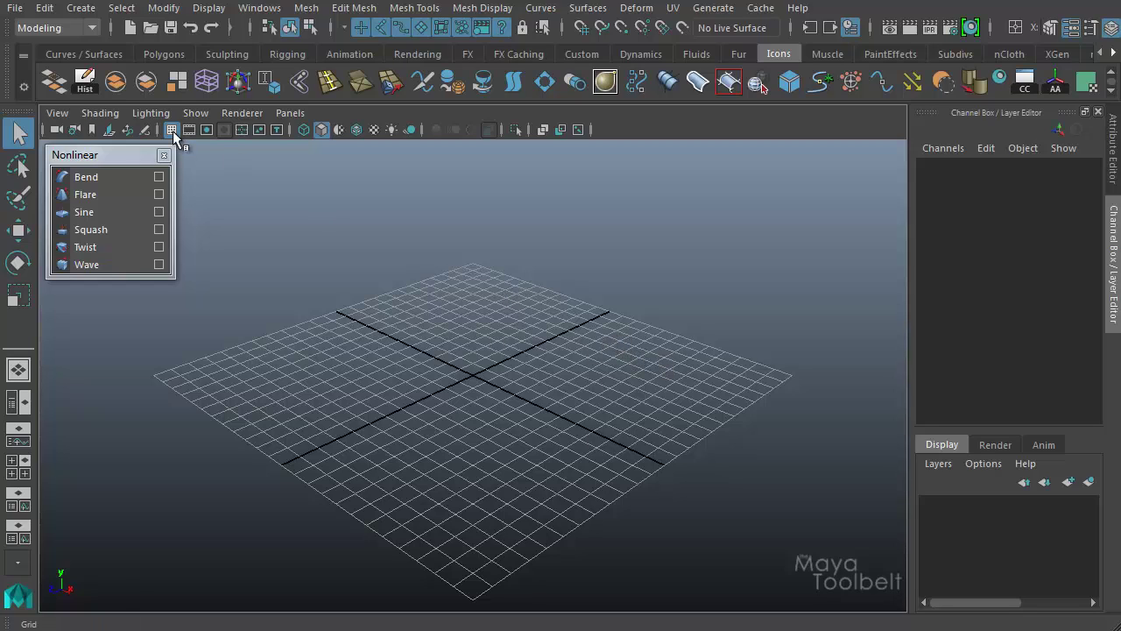
# Create a polygon cylinder near the grid center with a radius of about 2.1 and a height of about 11.6.
pyautogui.click(74, 10)
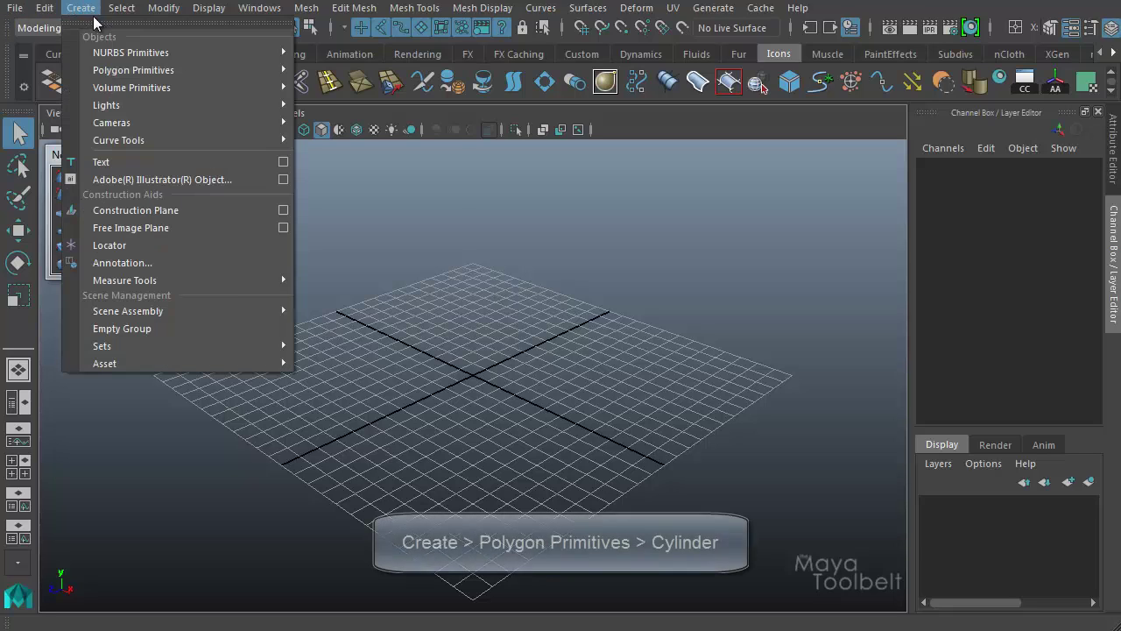
pyautogui.moveTo(185, 68)
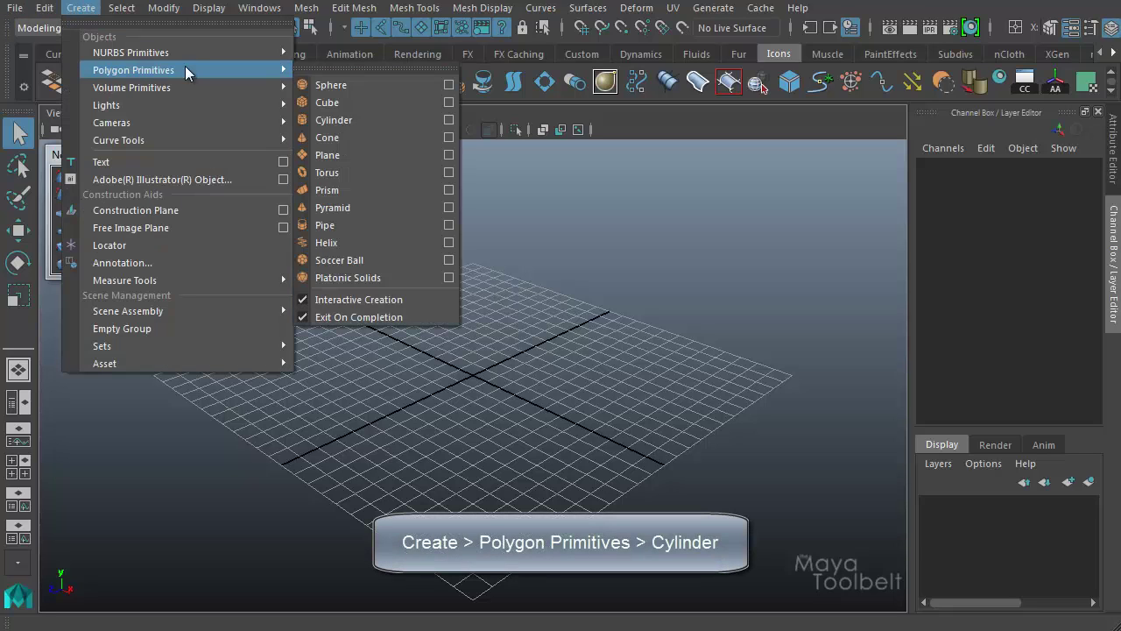
pyautogui.click(347, 119)
pyautogui.moveTo(479, 403); pyautogui.dragTo(512, 400)
pyautogui.moveTo(512, 400); pyautogui.dragTo(510, 161)
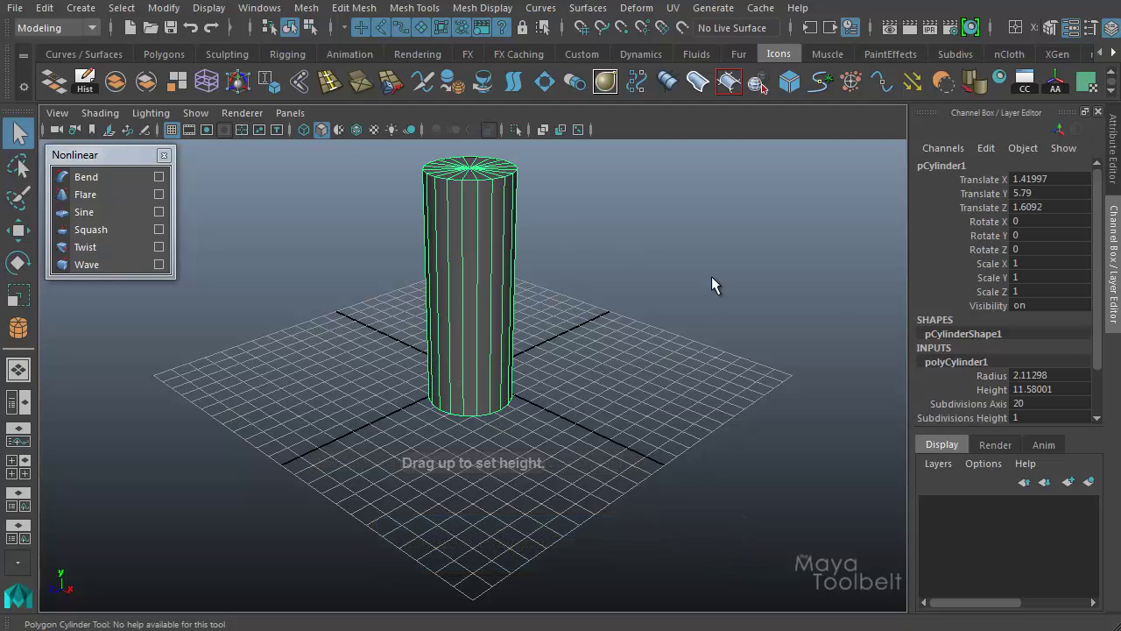
# Set the cylinder's Subdivisions Caps to 0 and its Subdivisions Height to 10.
pyautogui.scroll(-3, 990, 384)
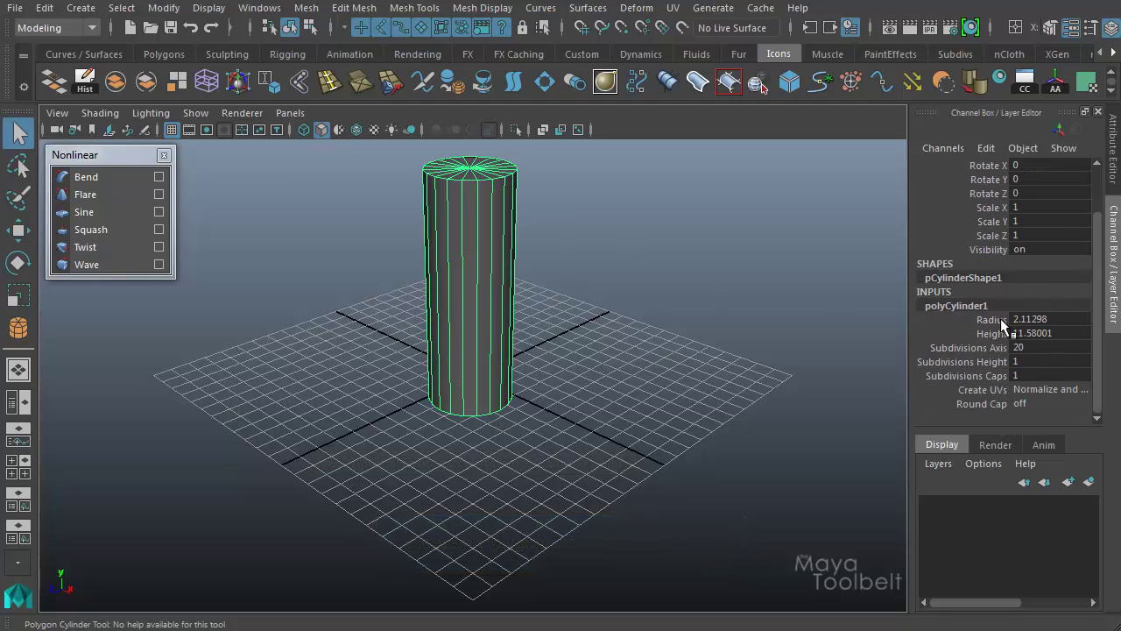
pyautogui.click(988, 375)
pyautogui.moveTo(744, 331); pyautogui.dragTo(618, 345, button='middle')
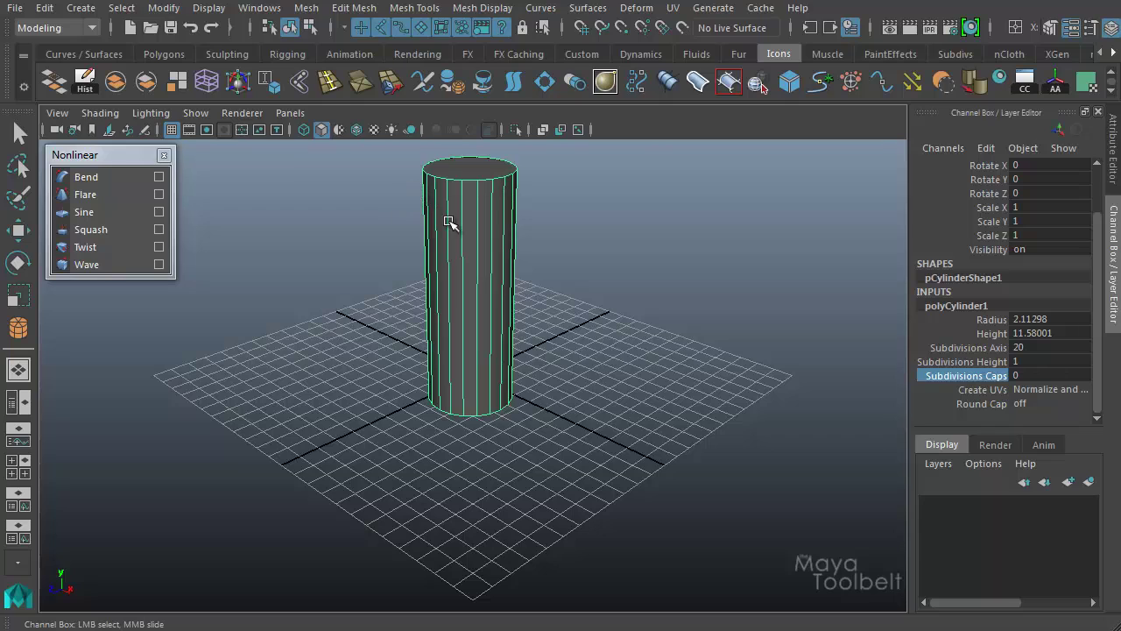
pyautogui.click(962, 362)
pyautogui.moveTo(682, 352); pyautogui.dragTo(750, 356, button='middle')
pyautogui.scroll(-2, 719, 360)
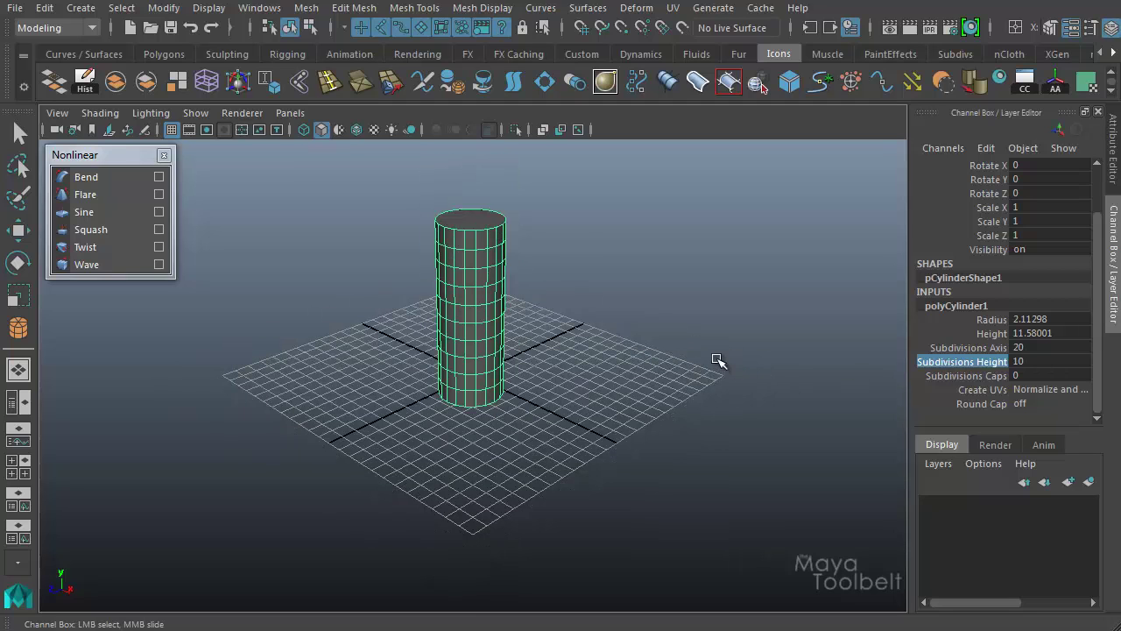
# Reset the Sine deformer options to their defaults and create the deformer on the cylinder.
pyautogui.keyDown('alt'); pyautogui.moveTo(566, 440); pyautogui.dragTo(644, 406); pyautogui.keyUp('alt')
pyautogui.keyDown('alt'); pyautogui.moveTo(618, 328); pyautogui.dragTo(681, 335); pyautogui.keyUp('alt')
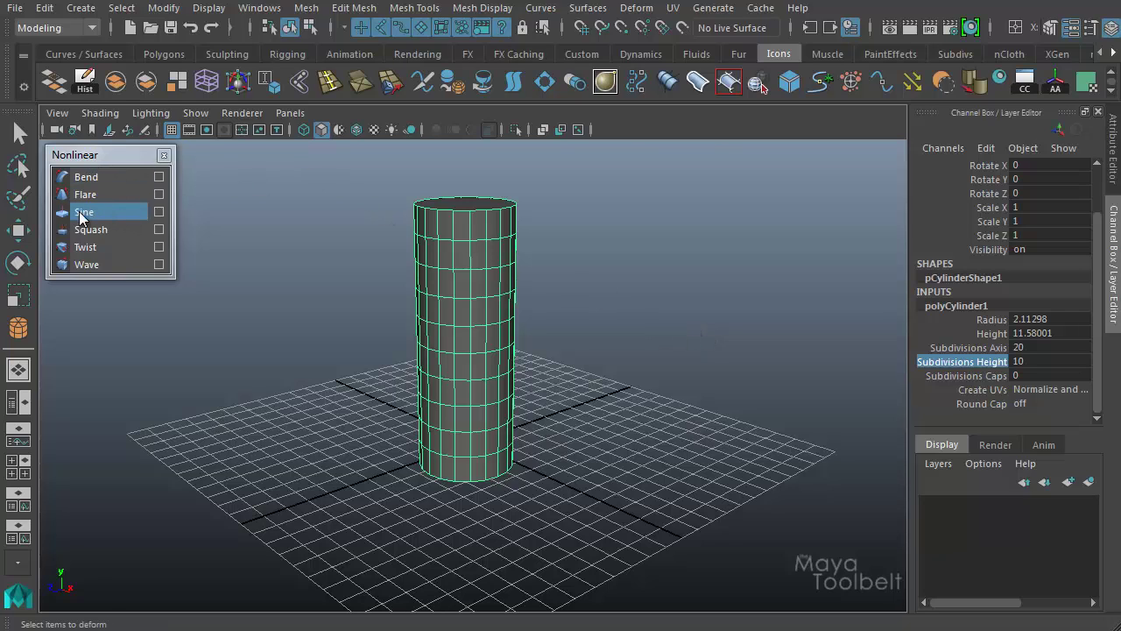
pyautogui.click(636, 7)
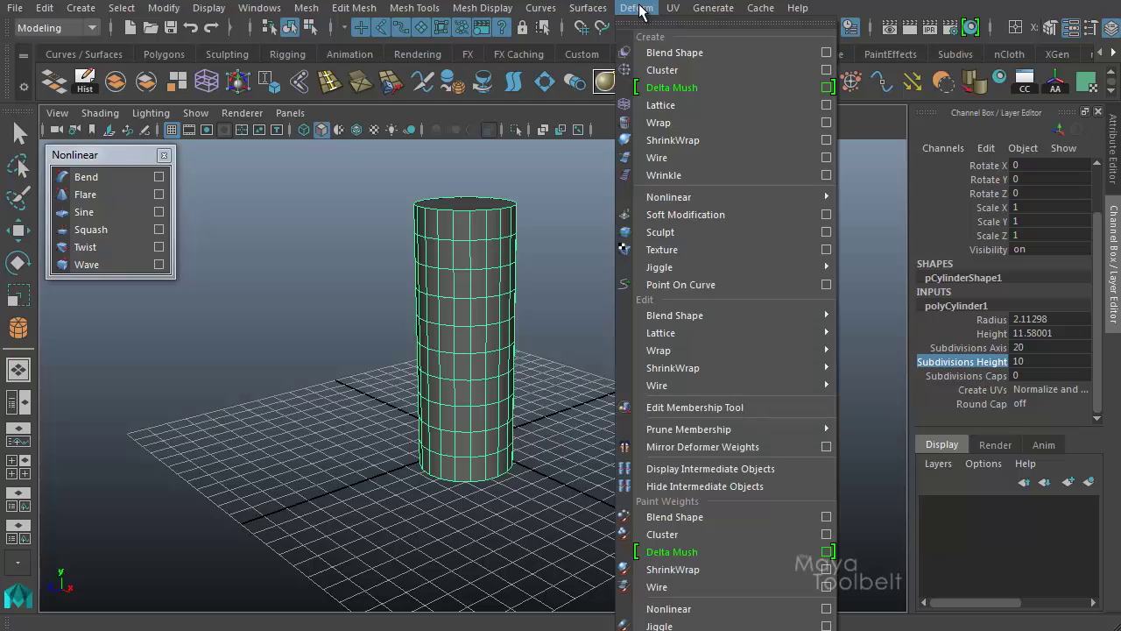
pyautogui.moveTo(737, 199)
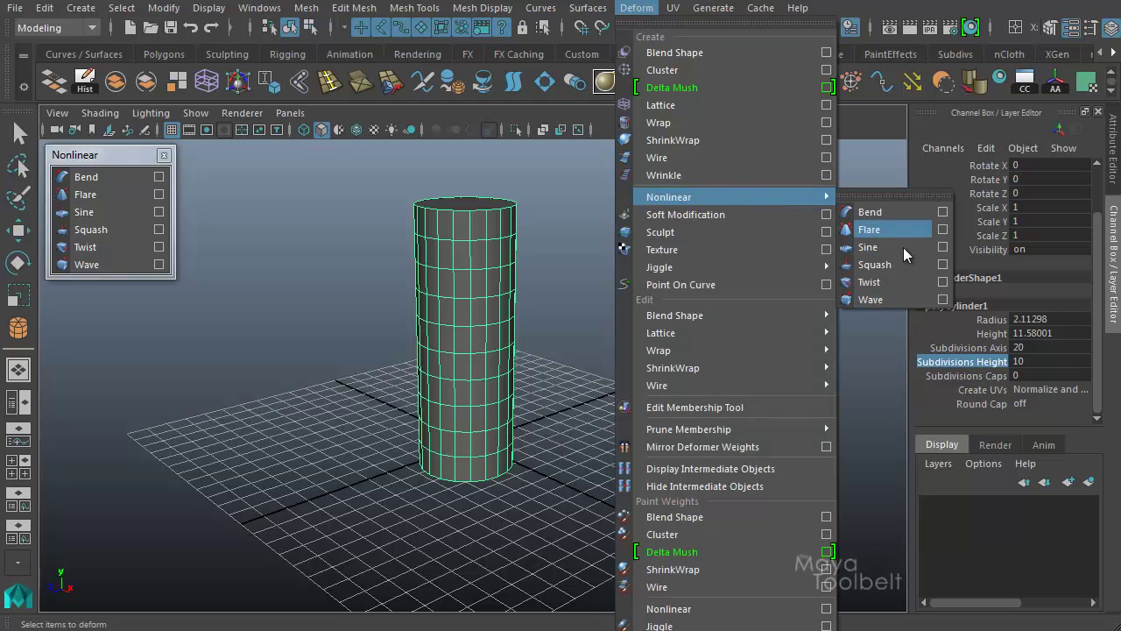
pyautogui.click(158, 212)
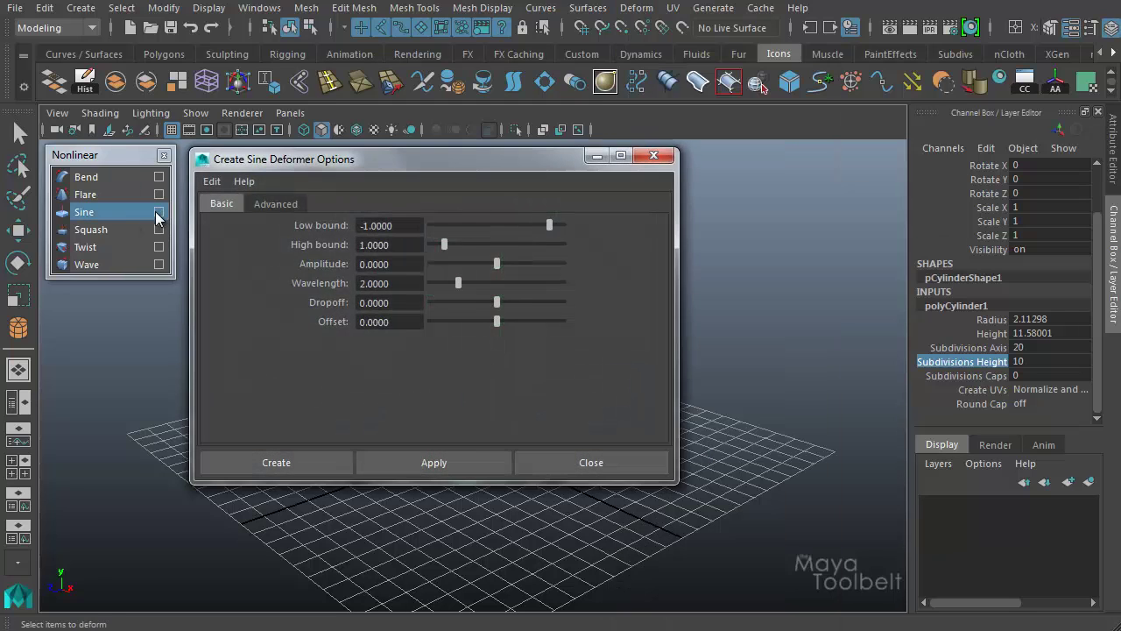
pyautogui.click(208, 179)
pyautogui.click(235, 216)
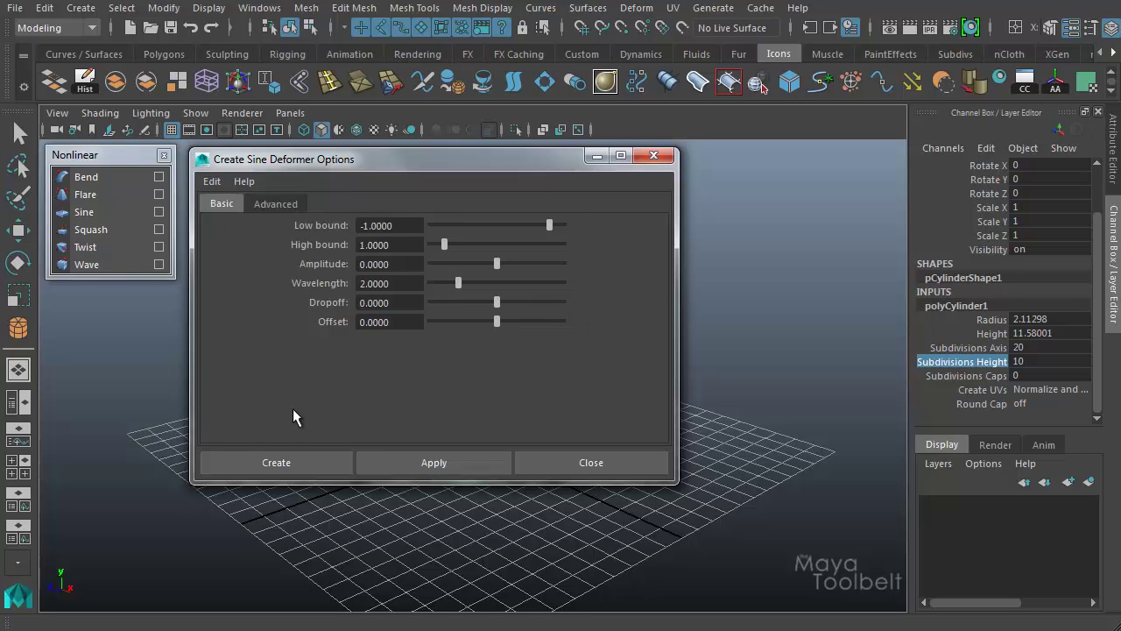
pyautogui.click(287, 459)
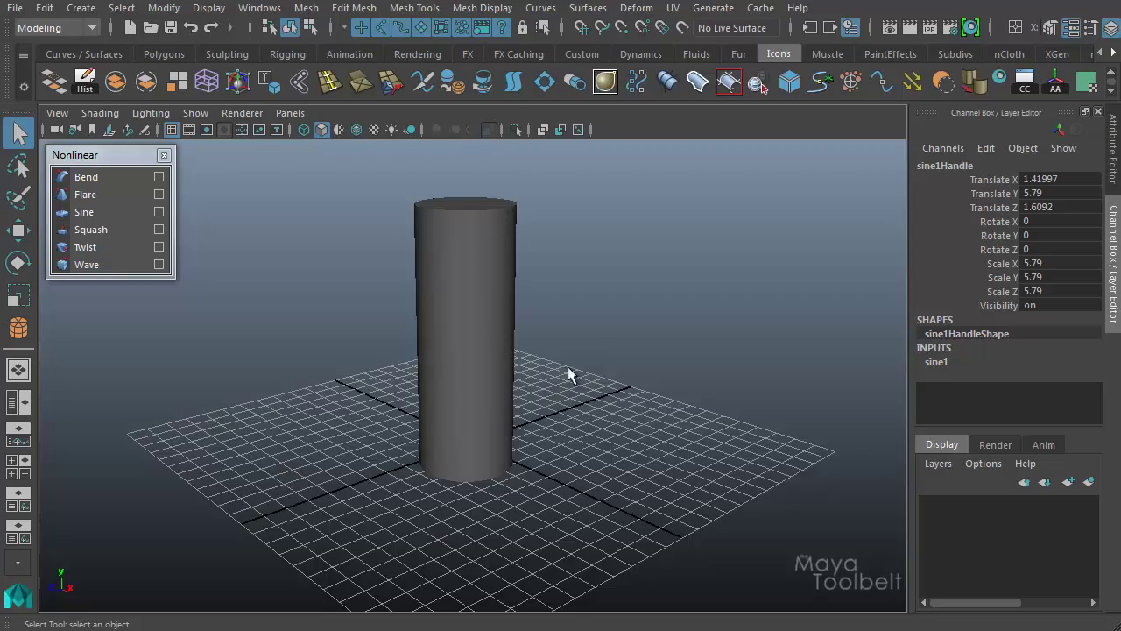
# Select the cylinder and switch to wireframe display to examine the sine deformer handle inside it.
pyautogui.click(500, 317)
pyautogui.press('4')
pyautogui.keyDown('alt'); pyautogui.moveTo(625, 368); pyautogui.dragTo(560, 353); pyautogui.keyUp('alt')
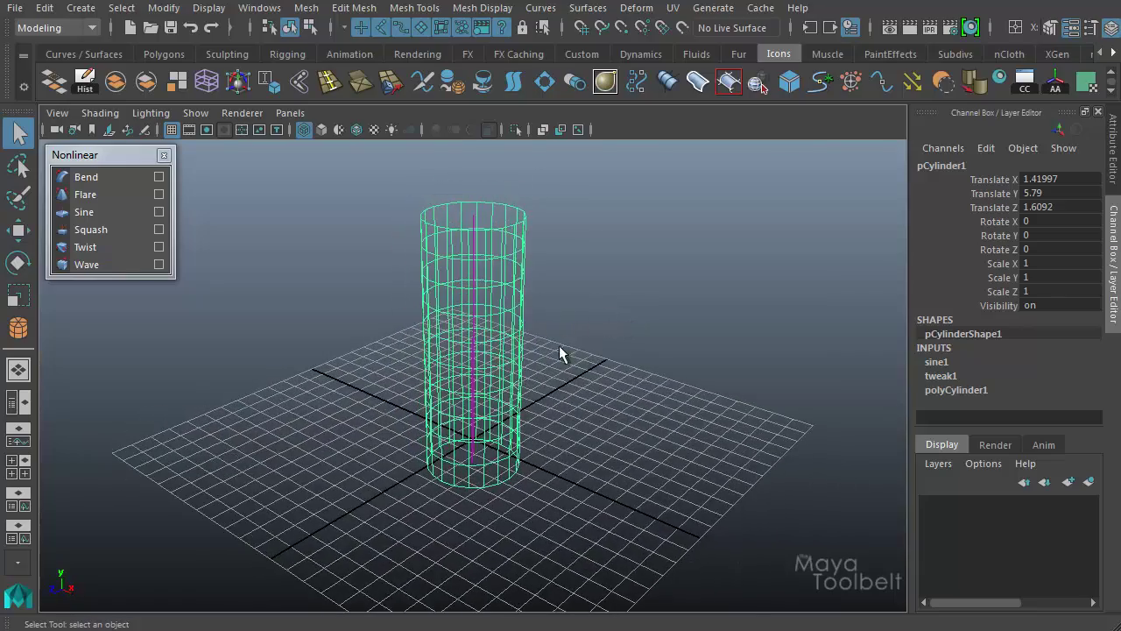
pyautogui.keyDown('alt'); pyautogui.moveTo(534, 401); pyautogui.dragTo(502, 388, button='middle'); pyautogui.keyUp('alt')
pyautogui.keyDown('alt'); pyautogui.moveTo(503, 388); pyautogui.dragTo(599, 345); pyautogui.keyUp('alt')
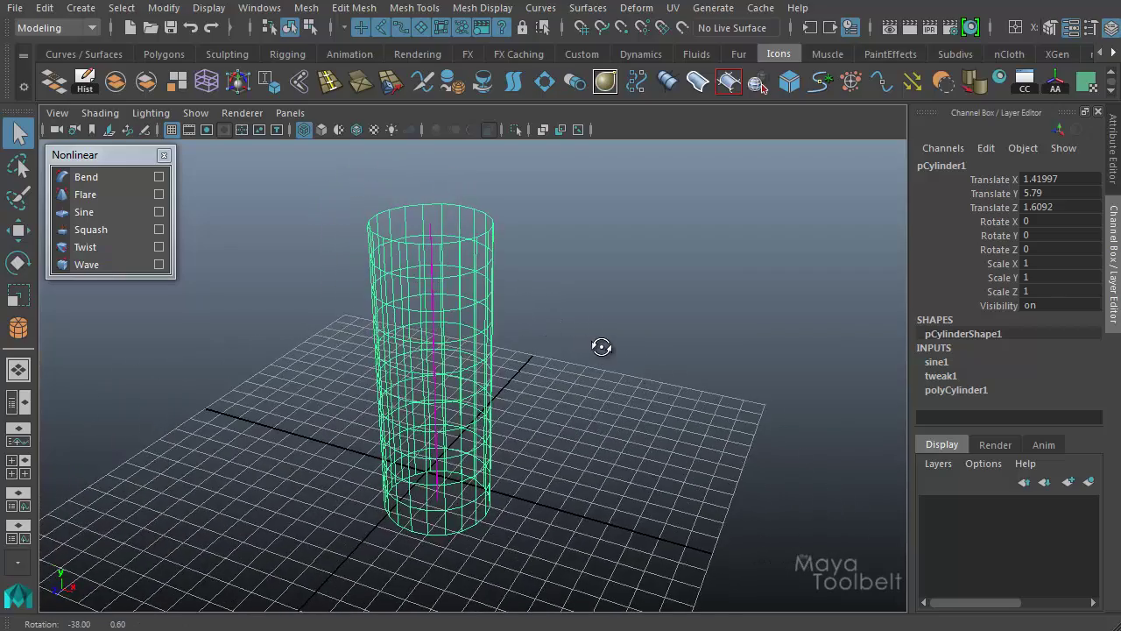
pyautogui.keyDown('alt'); pyautogui.moveTo(569, 357); pyautogui.dragTo(584, 341, button='middle'); pyautogui.keyUp('alt')
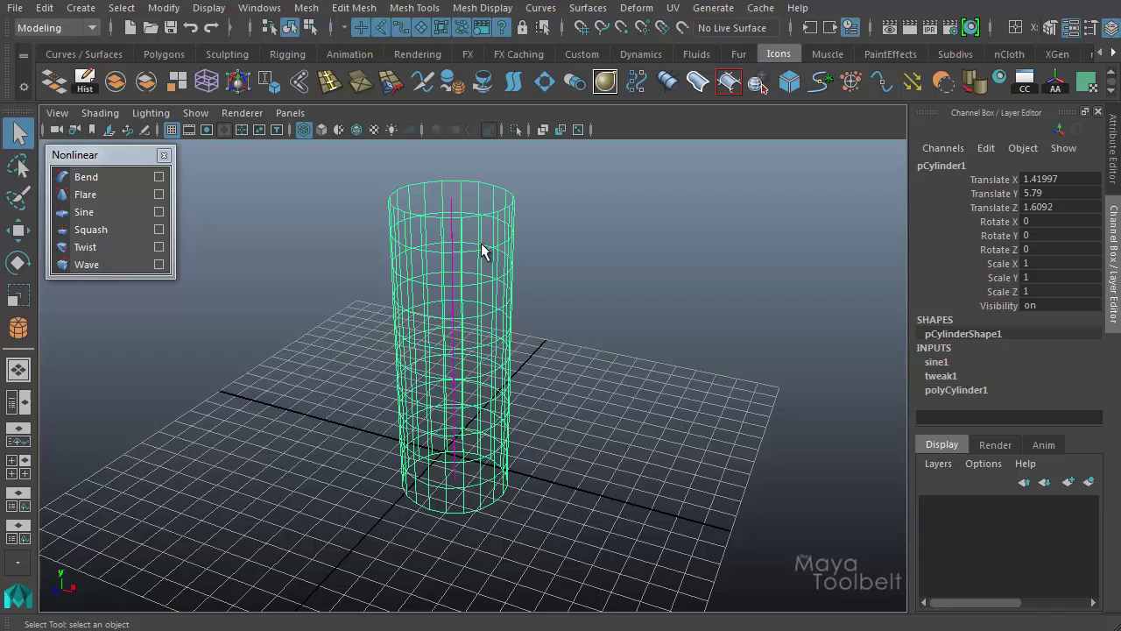
# Select the sine deformer handle inside the cylinder and try rotating it.
pyautogui.click(454, 210)
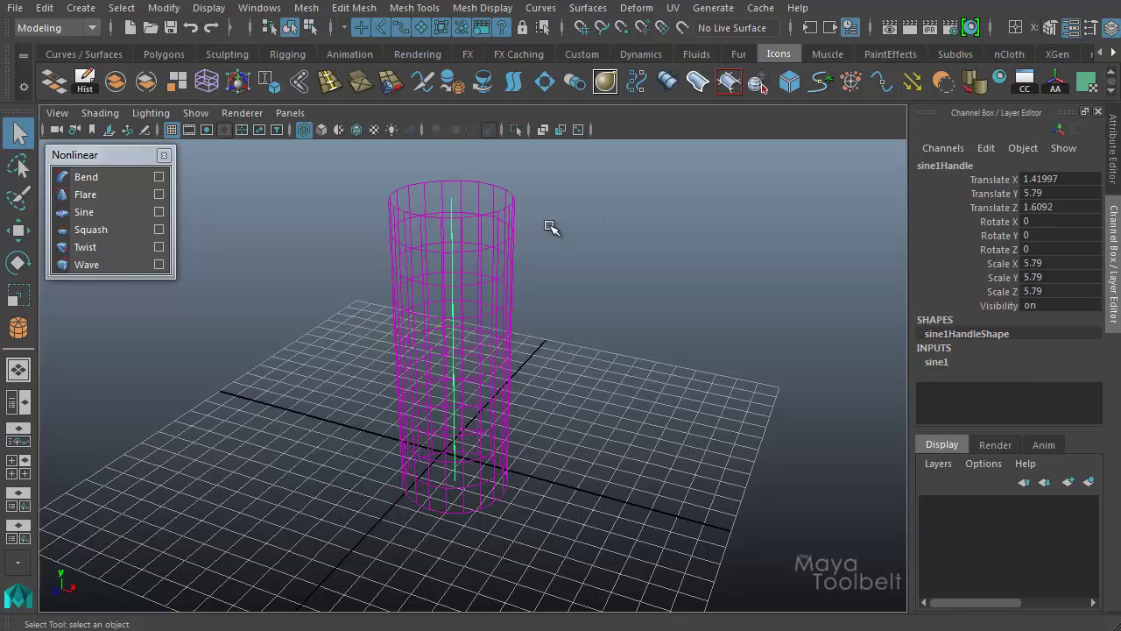
pyautogui.press('e')
pyautogui.moveTo(473, 289); pyautogui.dragTo(534, 283)
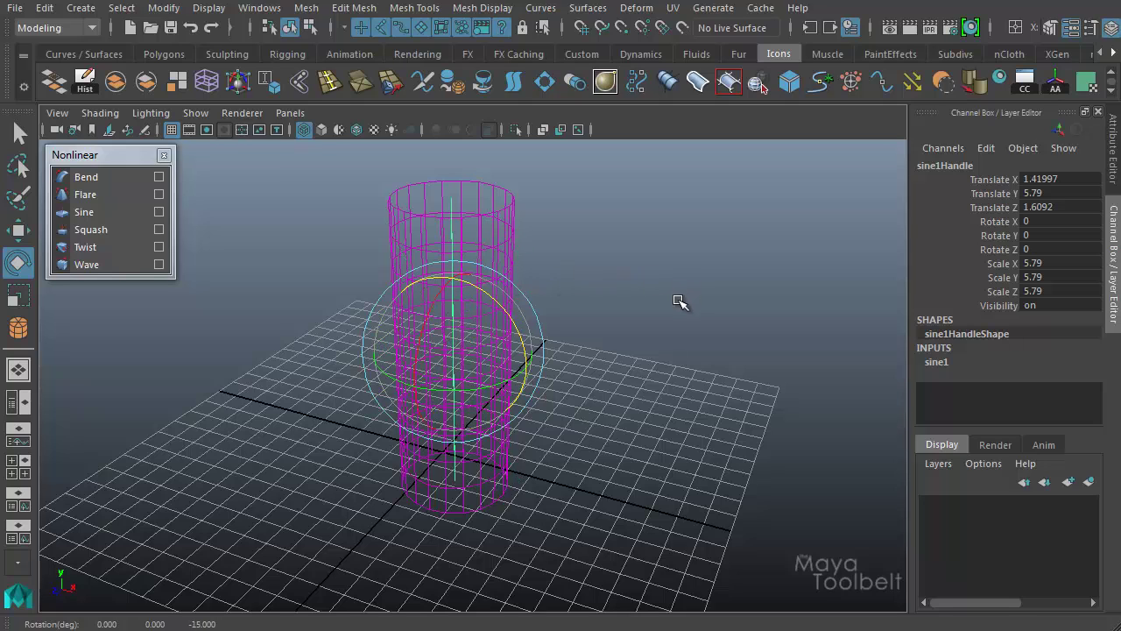
pyautogui.press('q')
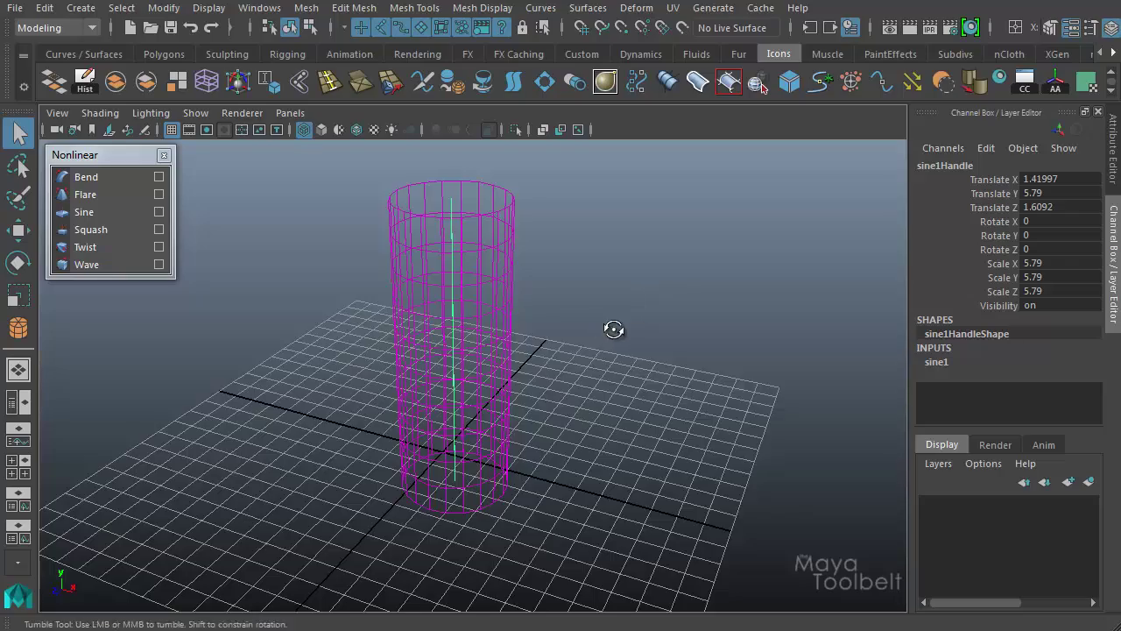
pyautogui.keyDown('alt'); pyautogui.moveTo(616, 328); pyautogui.dragTo(658, 313); pyautogui.keyUp('alt')
pyautogui.keyDown('alt'); pyautogui.moveTo(658, 313); pyautogui.dragTo(611, 303, button='middle'); pyautogui.keyUp('alt')
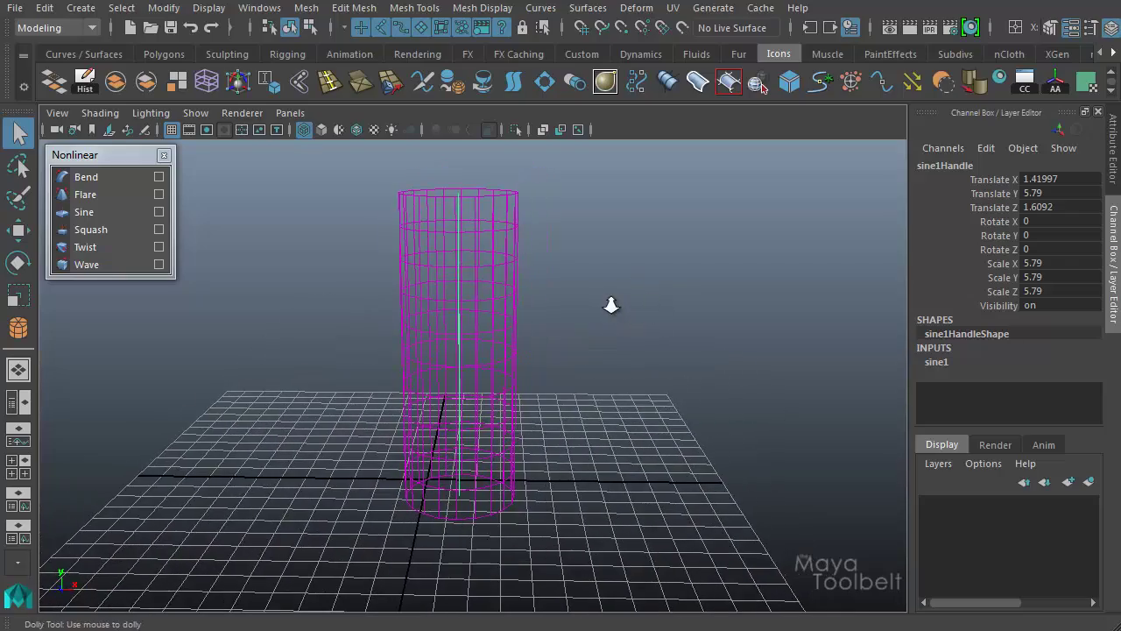
pyautogui.moveTo(608, 306)
pyautogui.keyDown('alt'); pyautogui.mouseDown()
pyautogui.moveTo(621, 300)
pyautogui.moveTo(570, 303)
pyautogui.moveTo(587, 302)
pyautogui.mouseUp(); pyautogui.keyUp('alt')
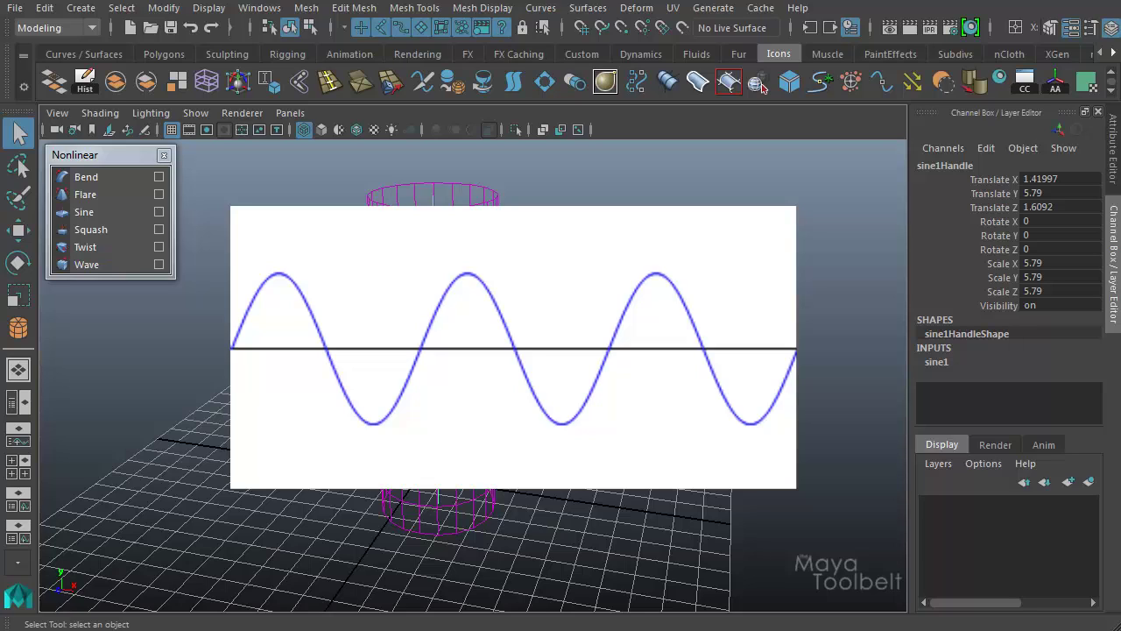
# Reselect the sine deformer handle in shaded display and expand its sine1 input attributes.
pyautogui.click(436, 236)
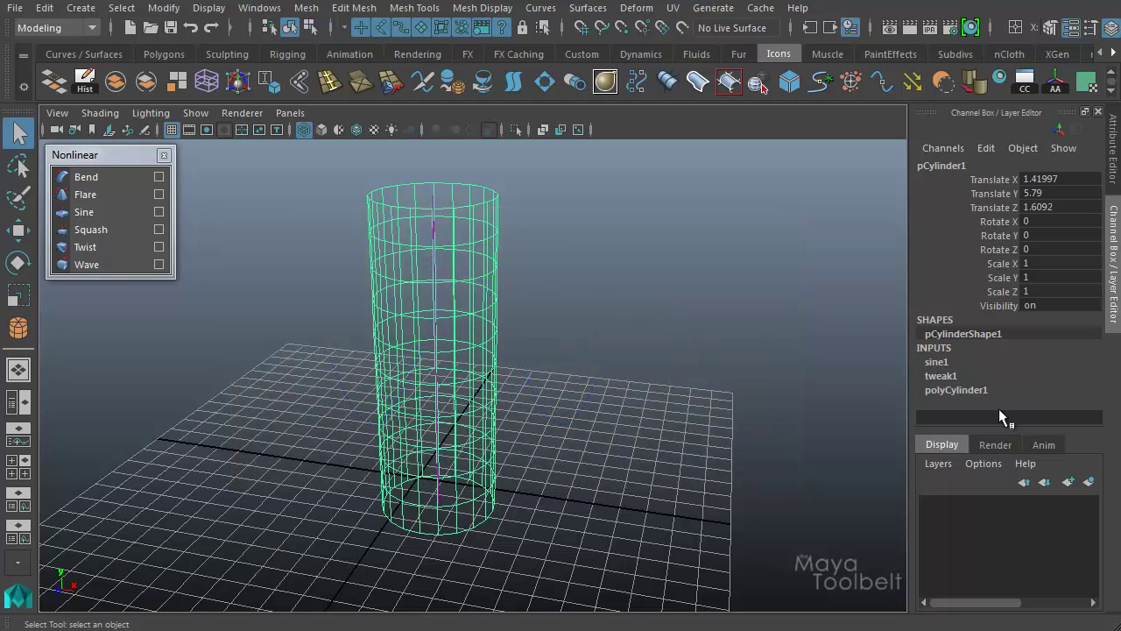
pyautogui.keyDown('alt'); pyautogui.moveTo(450, 233); pyautogui.dragTo(434, 200); pyautogui.keyUp('alt')
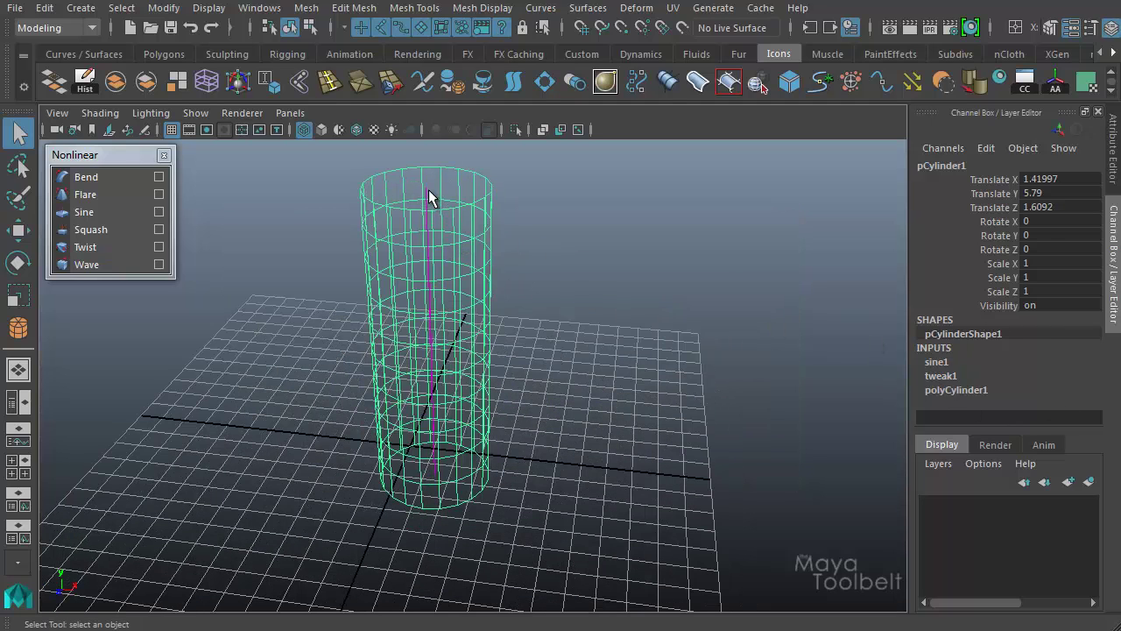
pyautogui.click(428, 189)
pyautogui.keyDown('alt'); pyautogui.moveTo(530, 237); pyautogui.dragTo(621, 236); pyautogui.keyUp('alt')
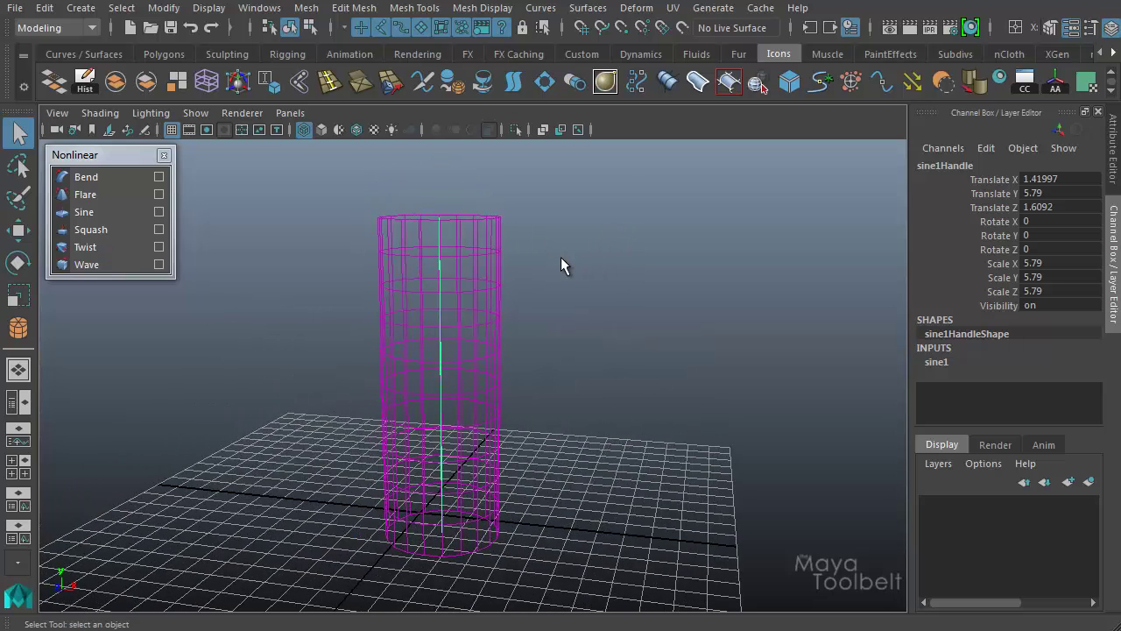
pyautogui.press('5')
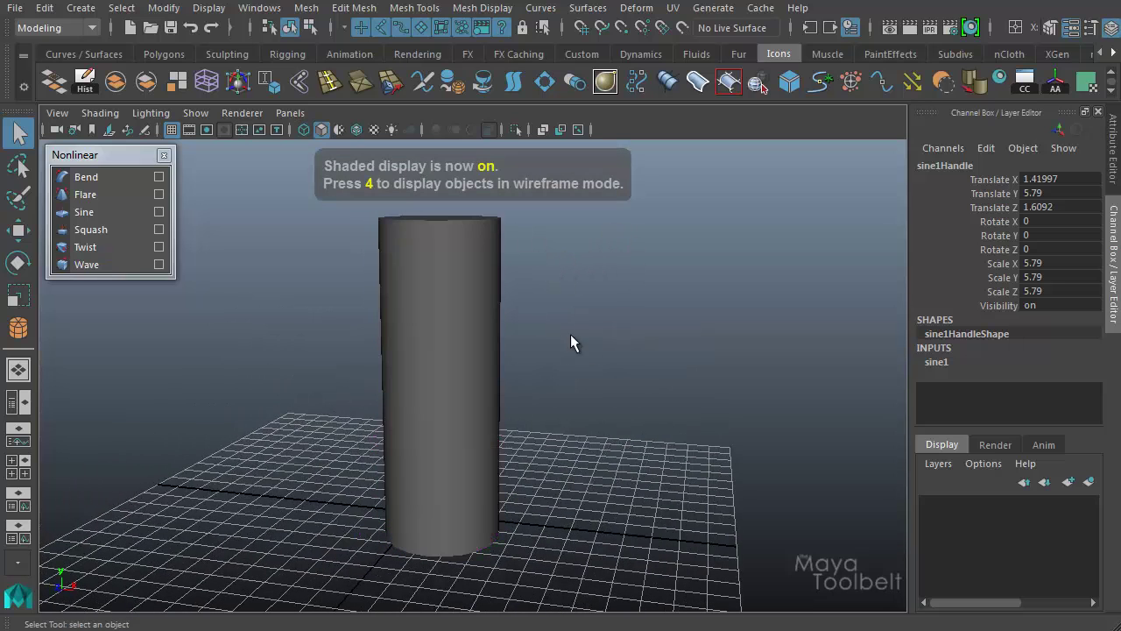
pyautogui.click(936, 362)
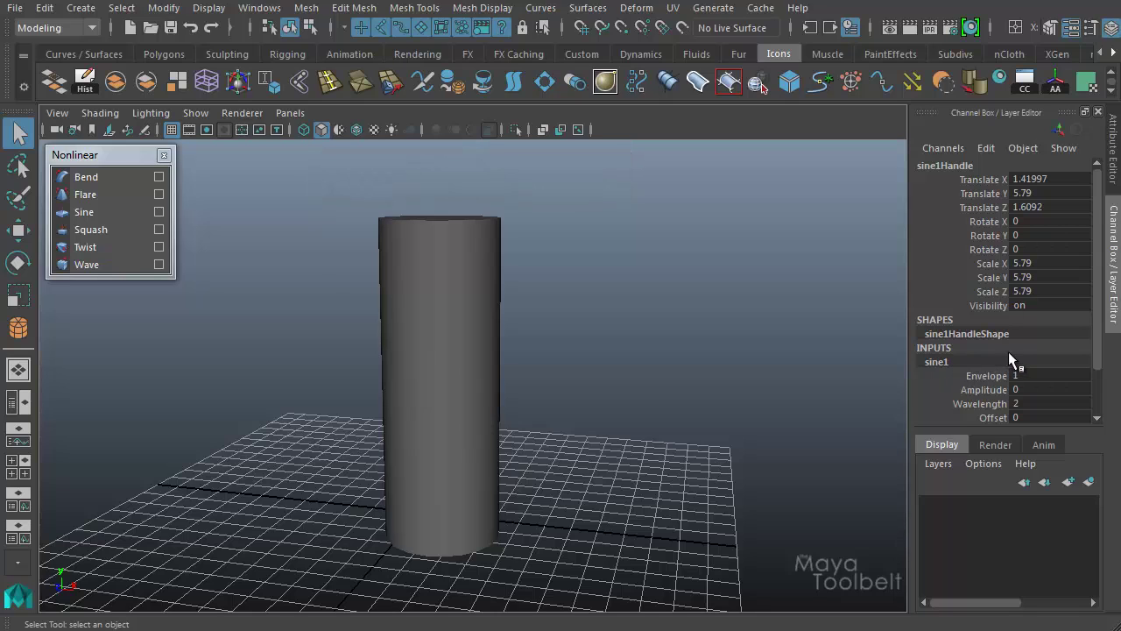
pyautogui.scroll(-2, 1008, 351)
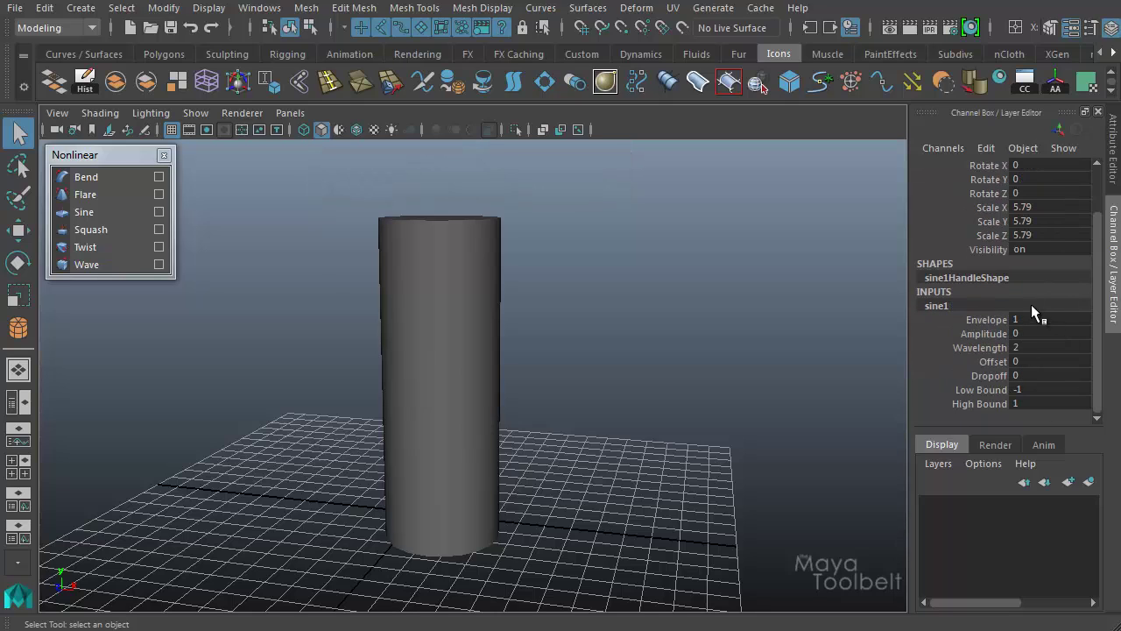
# Close the floating Nonlinear palette and set the sine deformer's Amplitude to -0.37, shown in wireframe.
pyautogui.click(164, 155)
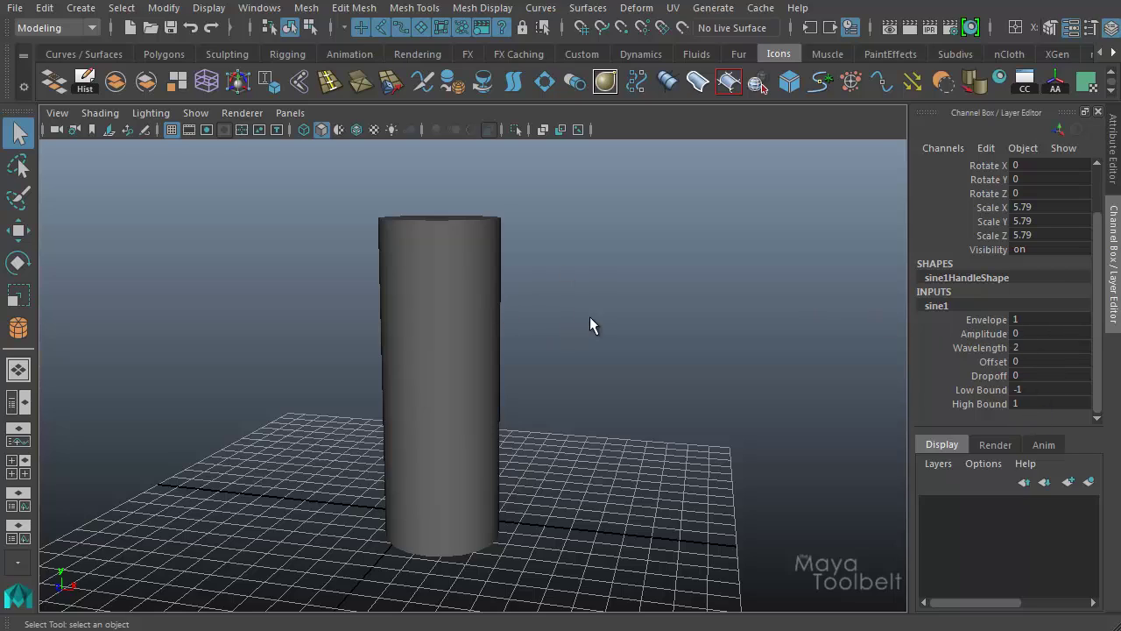
pyautogui.keyDown('alt'); pyautogui.moveTo(590, 318); pyautogui.dragTo(699, 322); pyautogui.keyUp('alt')
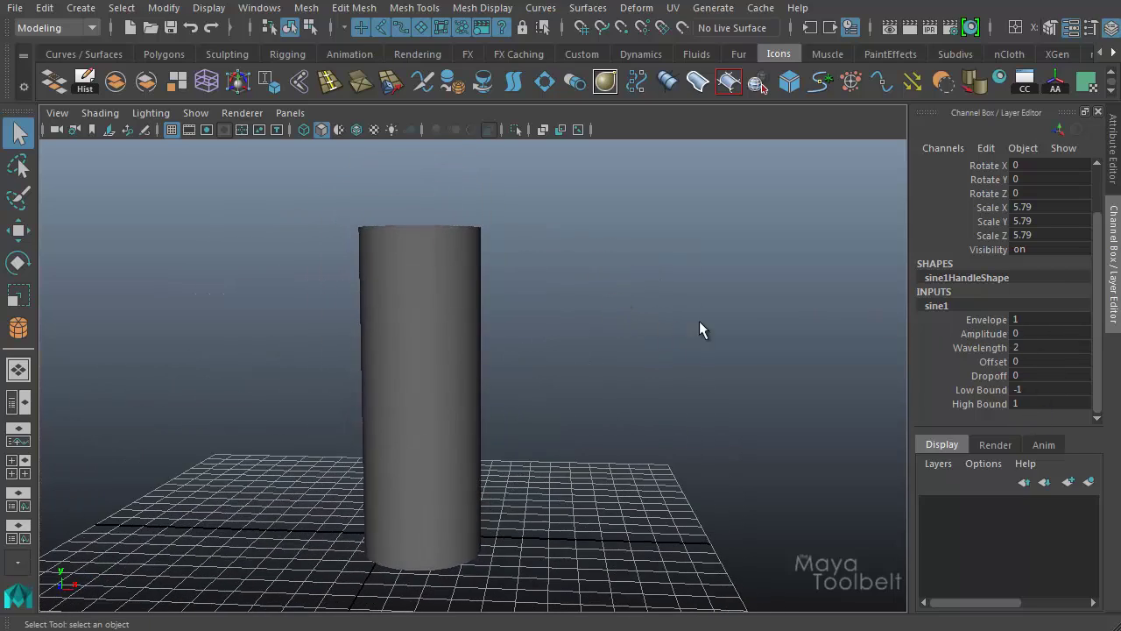
pyautogui.click(982, 335)
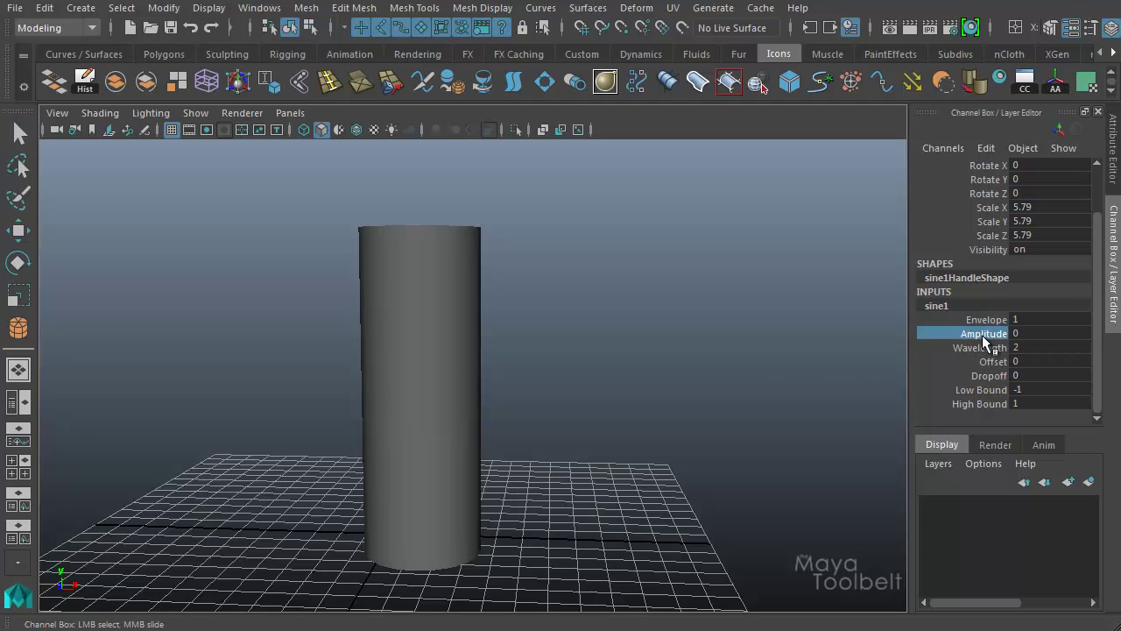
pyautogui.moveTo(724, 358); pyautogui.dragTo(669, 461, button='middle')
pyautogui.press('4')
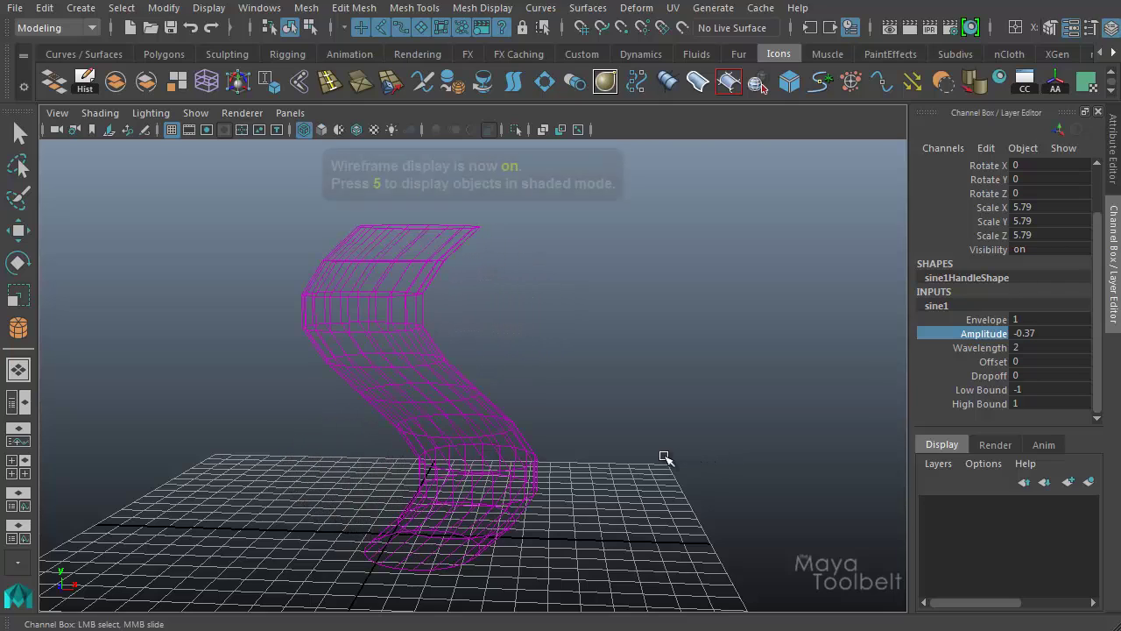
# Set the sine deformer's Amplitude to 0.41 and examine the bent cylinder from several angles.
pyautogui.moveTo(555, 343); pyautogui.dragTo(658, 406, button='middle')
pyautogui.keyDown('alt'); pyautogui.moveTo(658, 406); pyautogui.dragTo(705, 352); pyautogui.keyUp('alt')
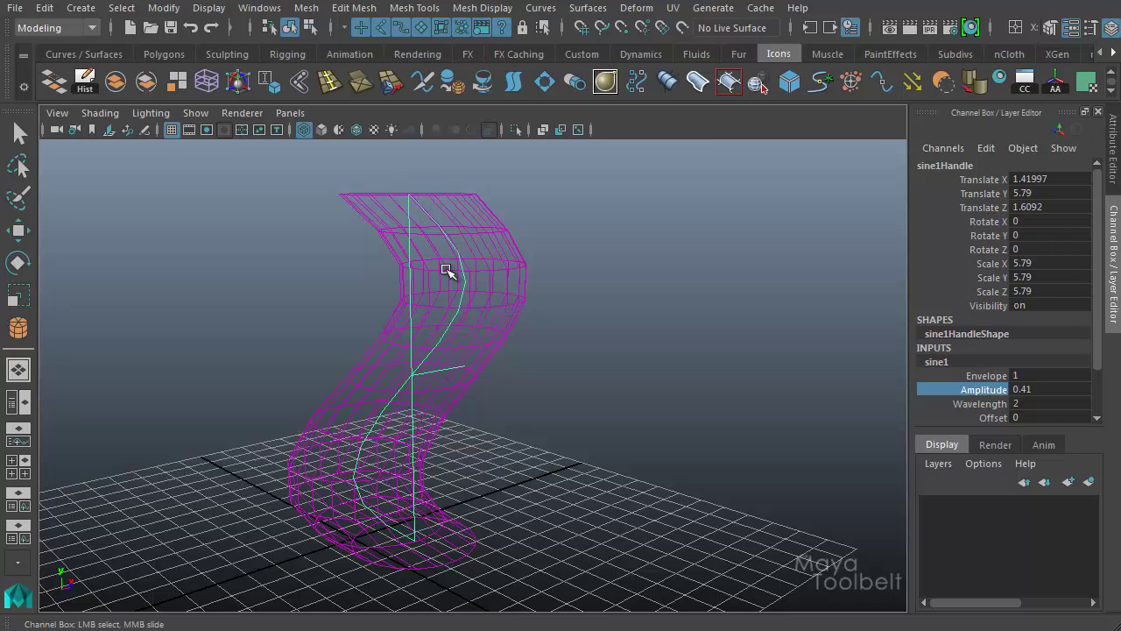
pyautogui.keyDown('alt'); pyautogui.moveTo(574, 426); pyautogui.dragTo(500, 425); pyautogui.keyUp('alt')
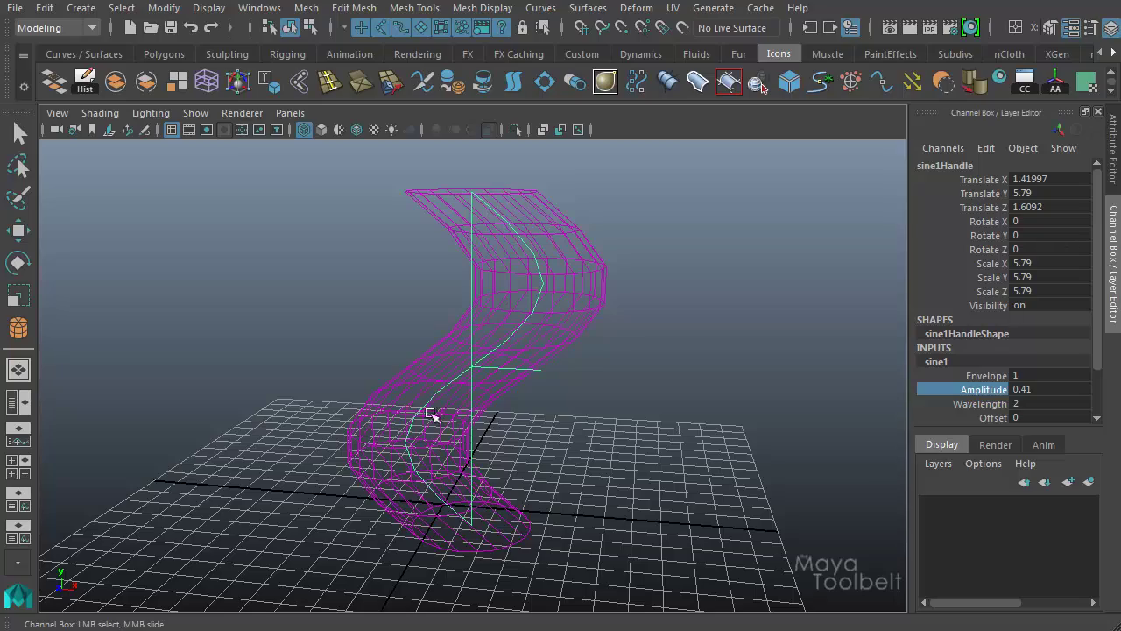
pyautogui.keyDown('alt'); pyautogui.moveTo(570, 431); pyautogui.dragTo(455, 387); pyautogui.keyUp('alt')
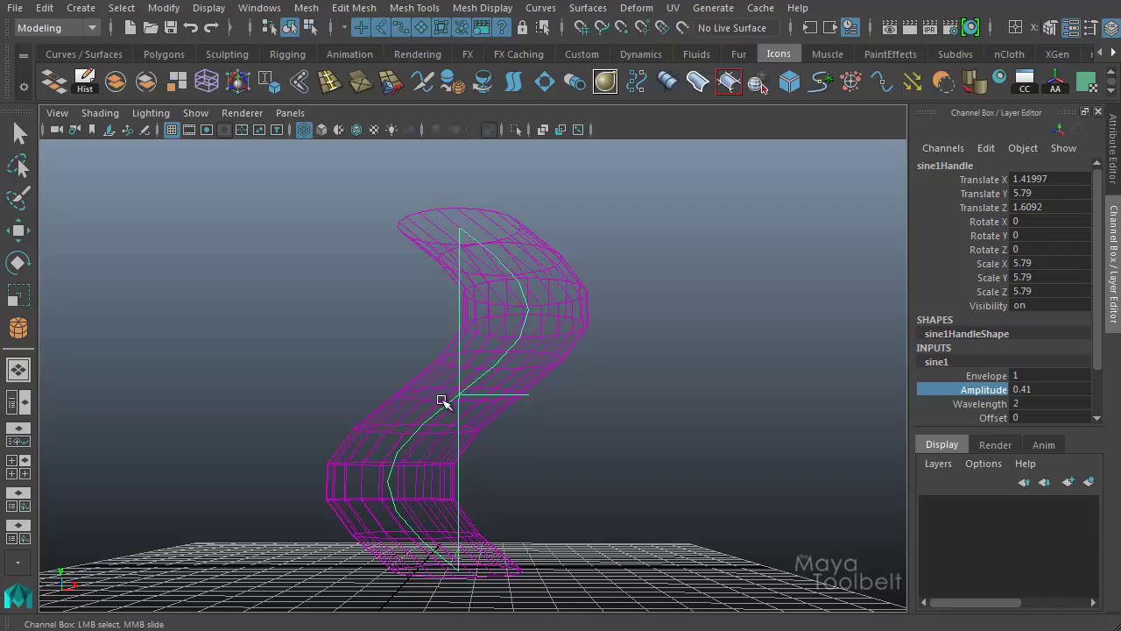
pyautogui.moveTo(604, 394)
pyautogui.keyDown('alt'); pyautogui.mouseDown()
pyautogui.moveTo(663, 370)
pyautogui.moveTo(628, 365)
pyautogui.moveTo(566, 393)
pyautogui.moveTo(634, 401)
pyautogui.moveTo(592, 394)
pyautogui.mouseUp(); pyautogui.keyUp('alt')
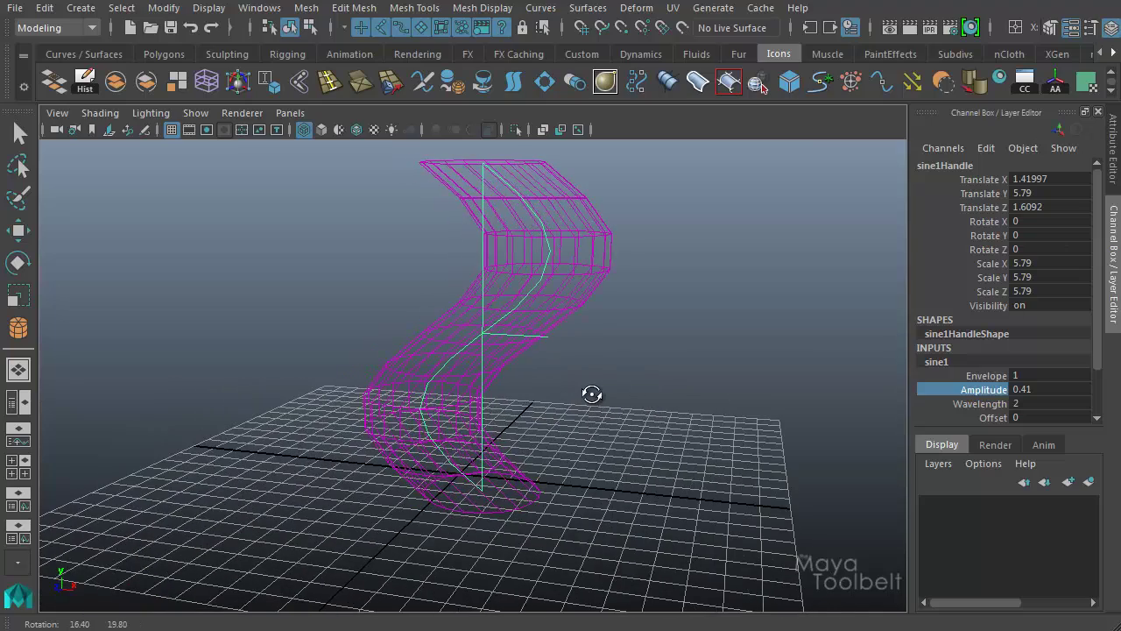
# Hide the viewport grid and cycle the viewport background to solid black.
pyautogui.click(171, 131)
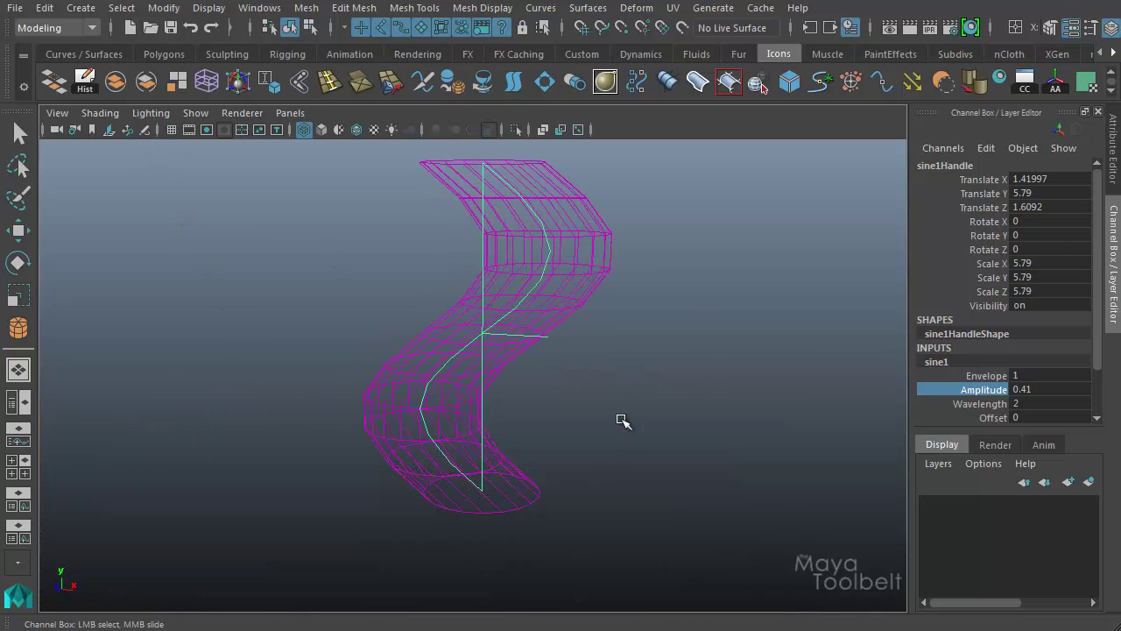
pyautogui.keyDown('alt'); pyautogui.moveTo(508, 408); pyautogui.dragTo(637, 381); pyautogui.keyUp('alt')
pyautogui.hotkey('alt', 'b')
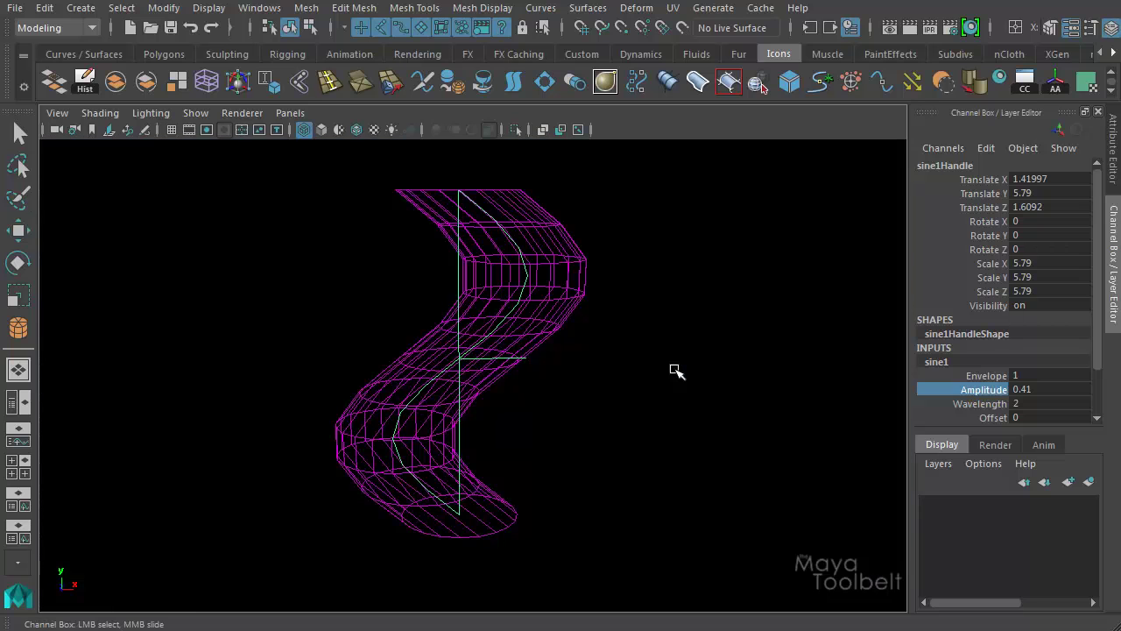
pyautogui.hotkey('alt', 'b')
pyautogui.hotkey('alt', 'b')
pyautogui.hotkey('alt', 'b')
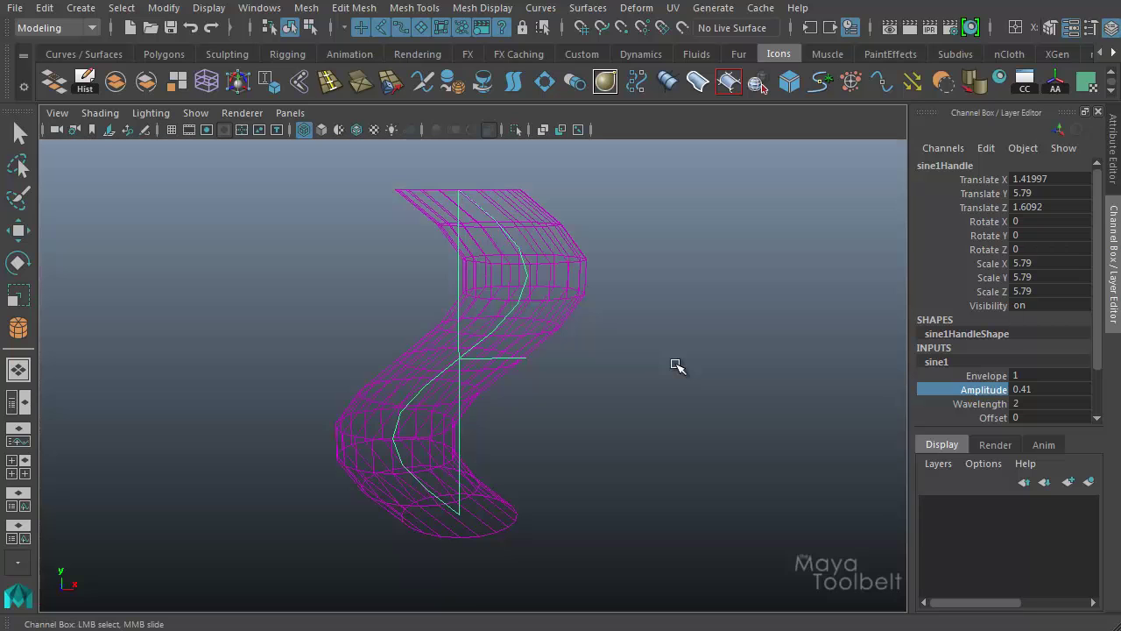
pyautogui.hotkey('alt', 'b')
pyautogui.keyDown('alt'); pyautogui.moveTo(692, 376); pyautogui.dragTo(669, 383); pyautogui.keyUp('alt')
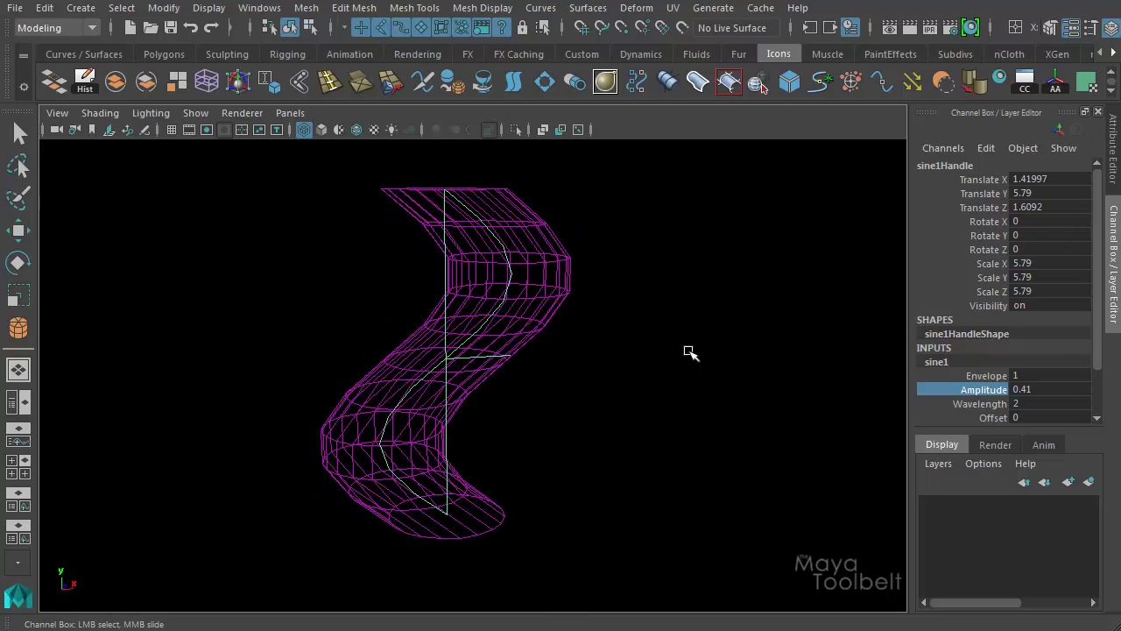
pyautogui.keyDown('alt'); pyautogui.moveTo(682, 403); pyautogui.dragTo(671, 402); pyautogui.keyUp('alt')
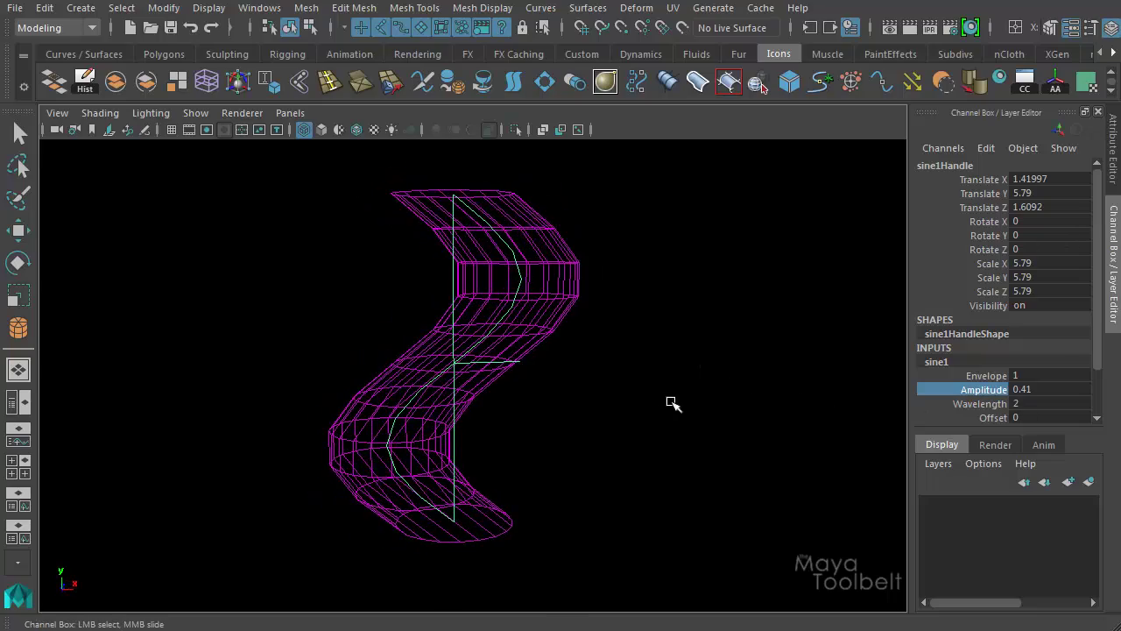
# Vary the sine deformer's Amplitude between strong values such as -1.2 and 2.25, leaving it at 0.66.
pyautogui.moveTo(642, 405); pyautogui.dragTo(508, 543, button='middle')
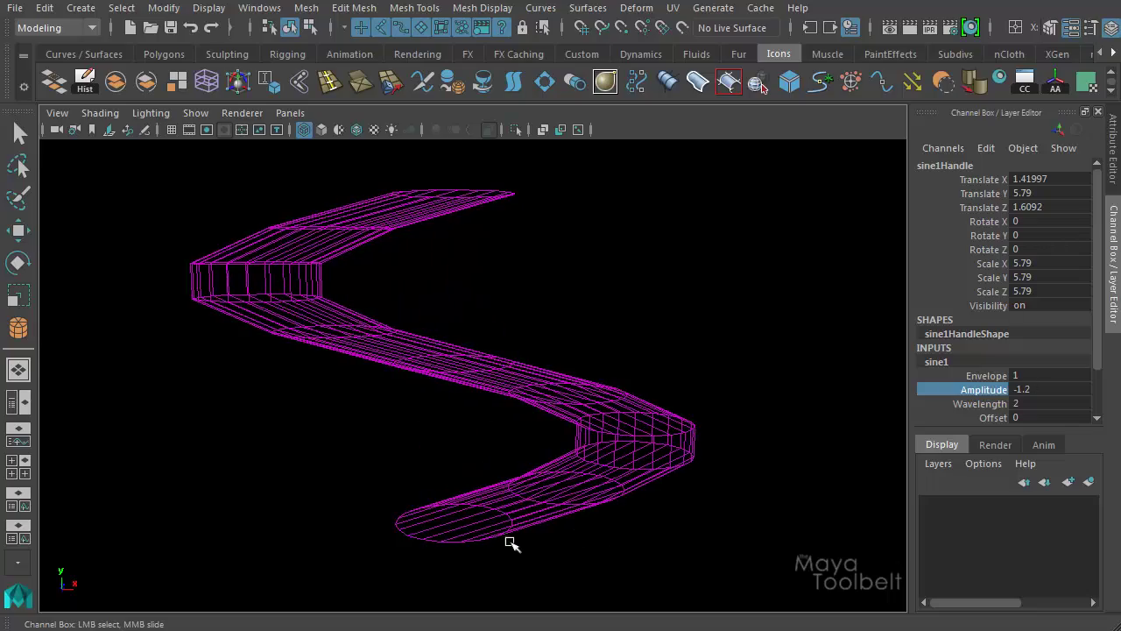
pyautogui.keyDown('alt'); pyautogui.moveTo(508, 543); pyautogui.dragTo(566, 465); pyautogui.keyUp('alt')
pyautogui.moveTo(565, 465); pyautogui.dragTo(665, 475, button='middle')
pyautogui.moveTo(595, 456); pyautogui.dragTo(717, 530, button='middle')
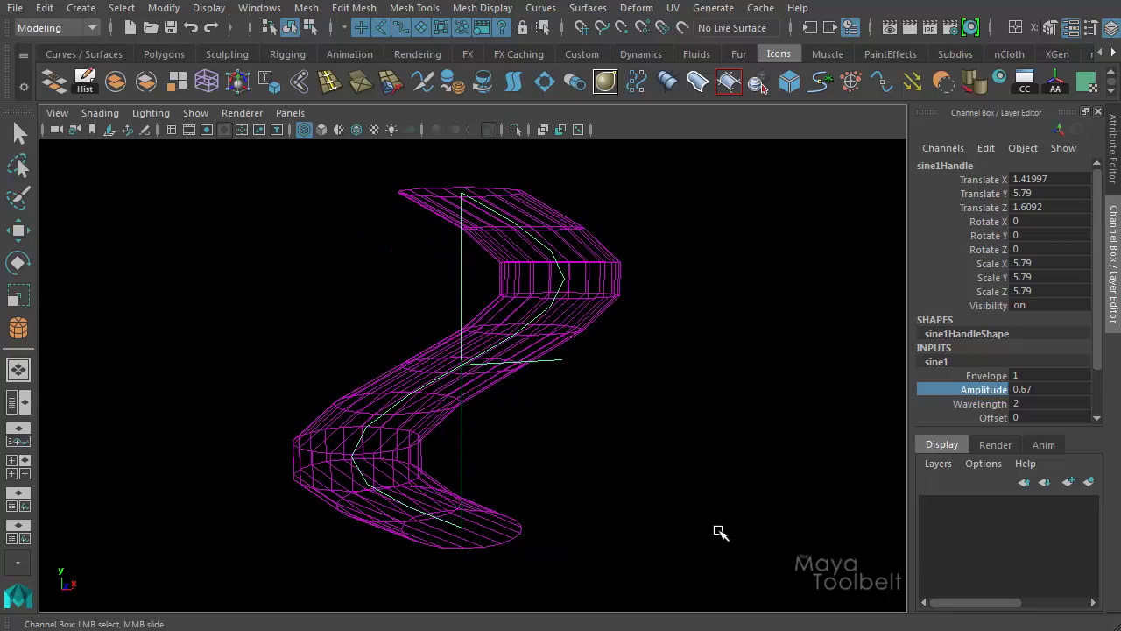
pyautogui.moveTo(675, 436); pyautogui.dragTo(787, 429, button='middle')
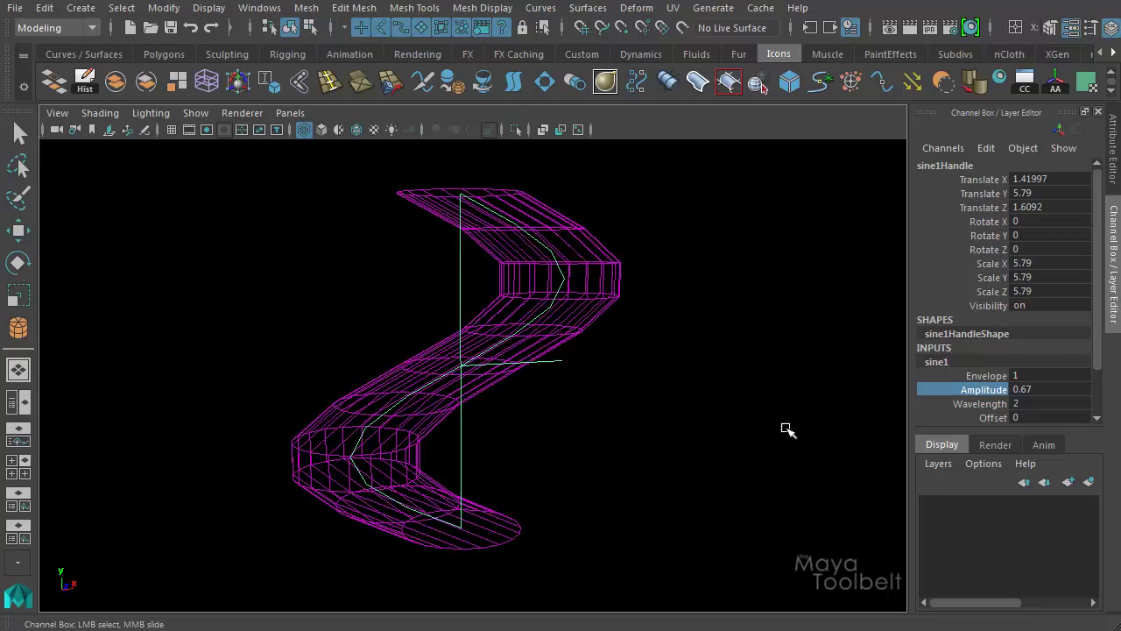
pyautogui.keyDown('alt'); pyautogui.moveTo(621, 457); pyautogui.dragTo(609, 448); pyautogui.keyUp('alt')
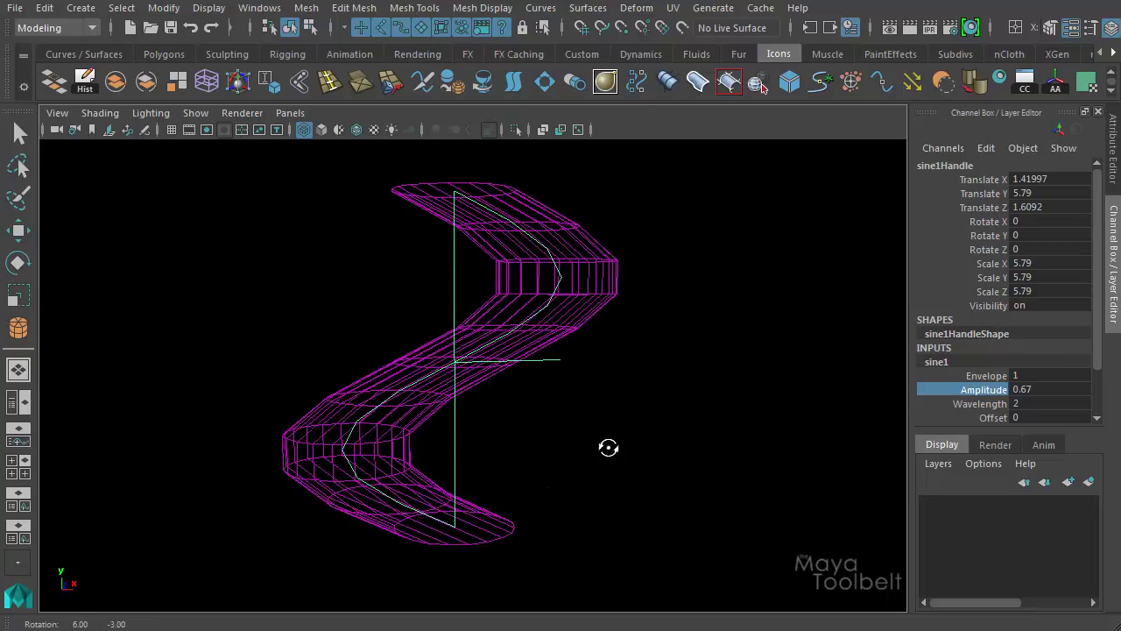
pyautogui.moveTo(612, 458); pyautogui.dragTo(758, 531, button='middle')
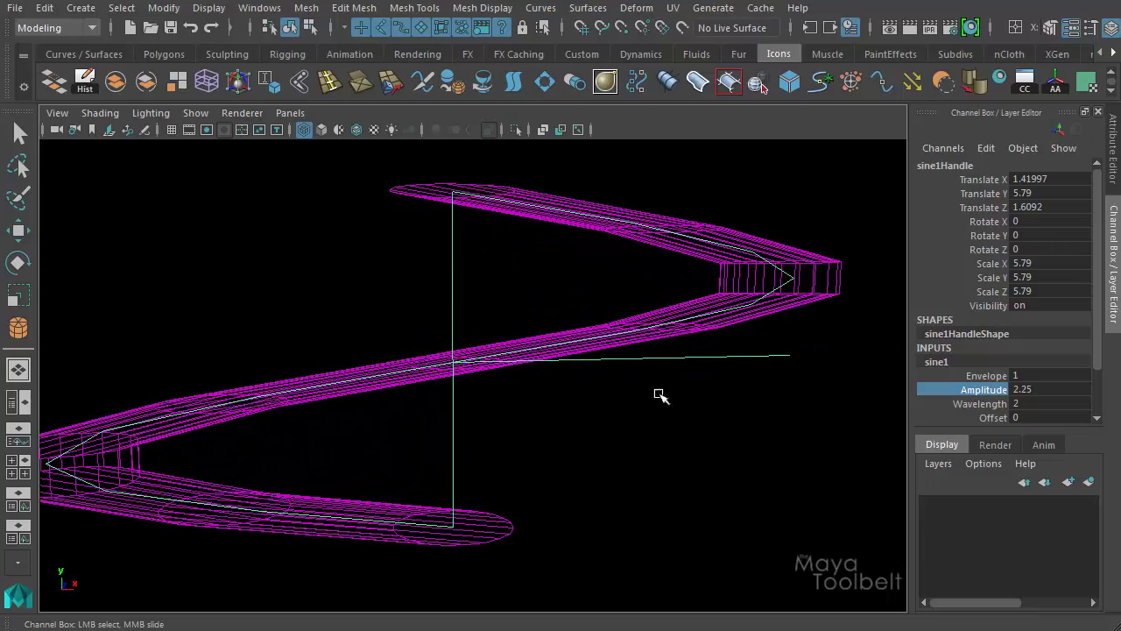
pyautogui.moveTo(677, 467); pyautogui.dragTo(533, 503, button='middle')
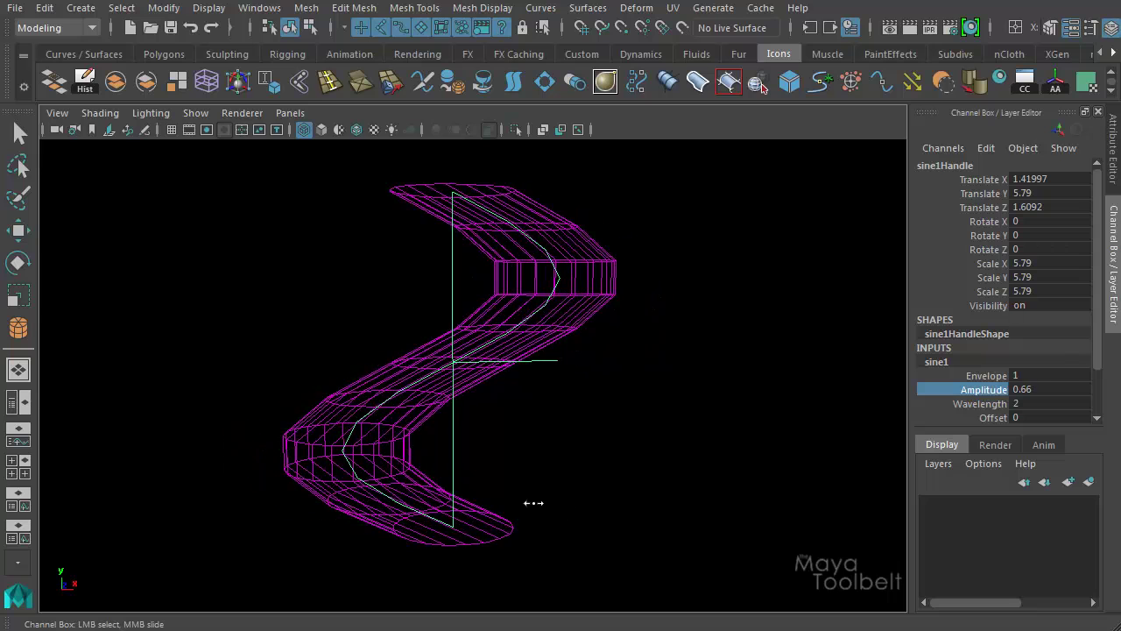
# Reduce the sine deformer's Wavelength to 0.64 and examine the tighter waves from several angles.
pyautogui.click(985, 404)
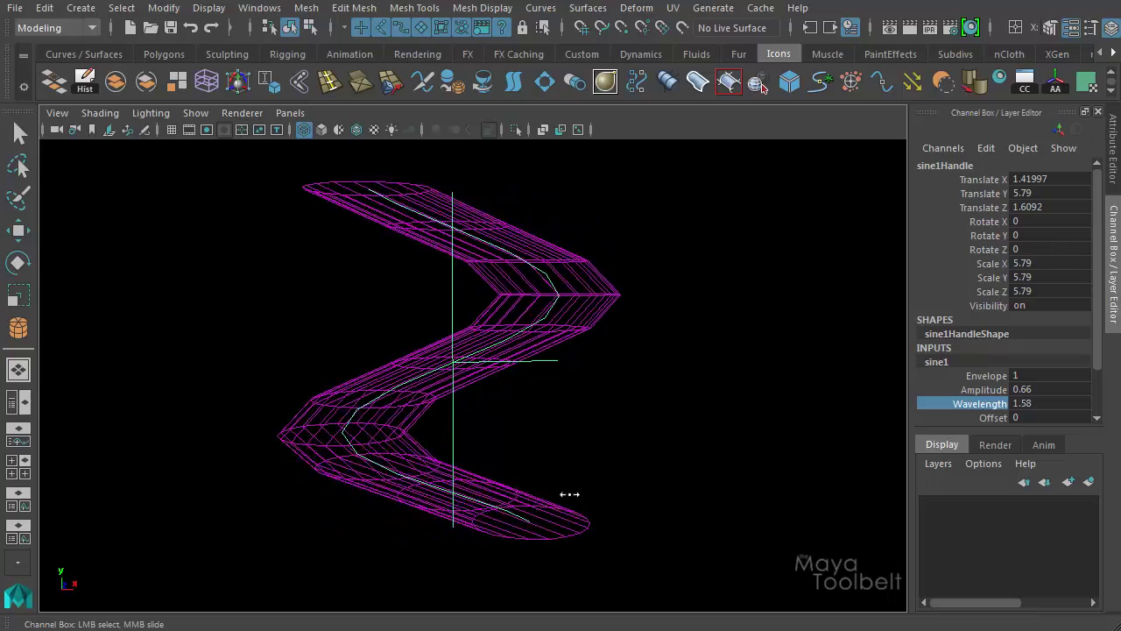
pyautogui.moveTo(569, 494); pyautogui.dragTo(489, 533, button='middle')
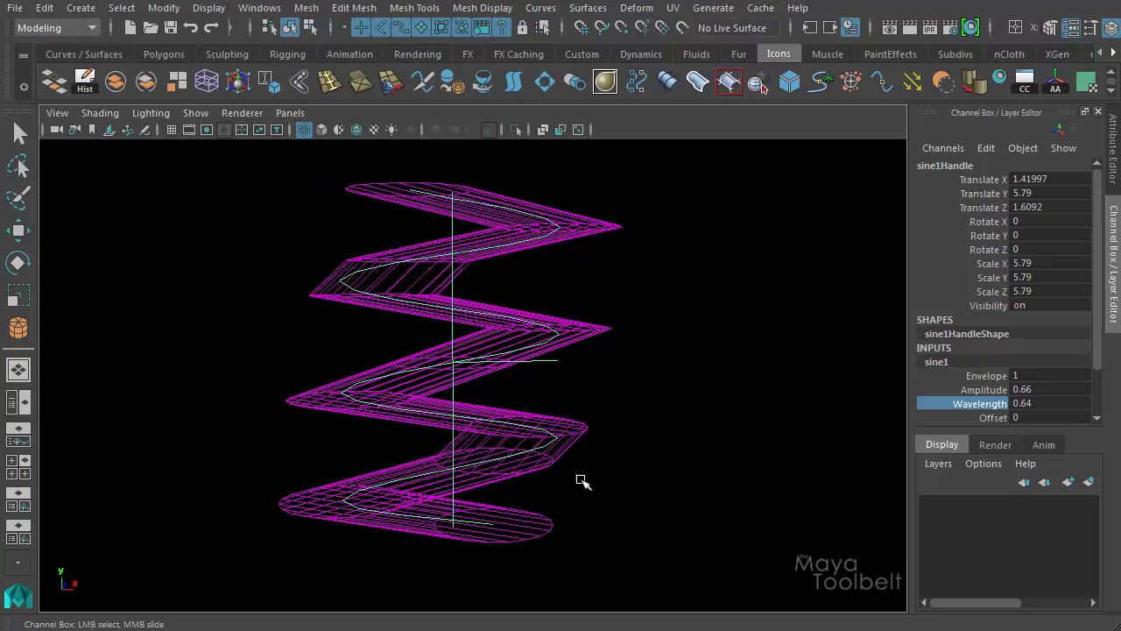
pyautogui.keyDown('alt'); pyautogui.moveTo(578, 479); pyautogui.dragTo(679, 449); pyautogui.keyUp('alt')
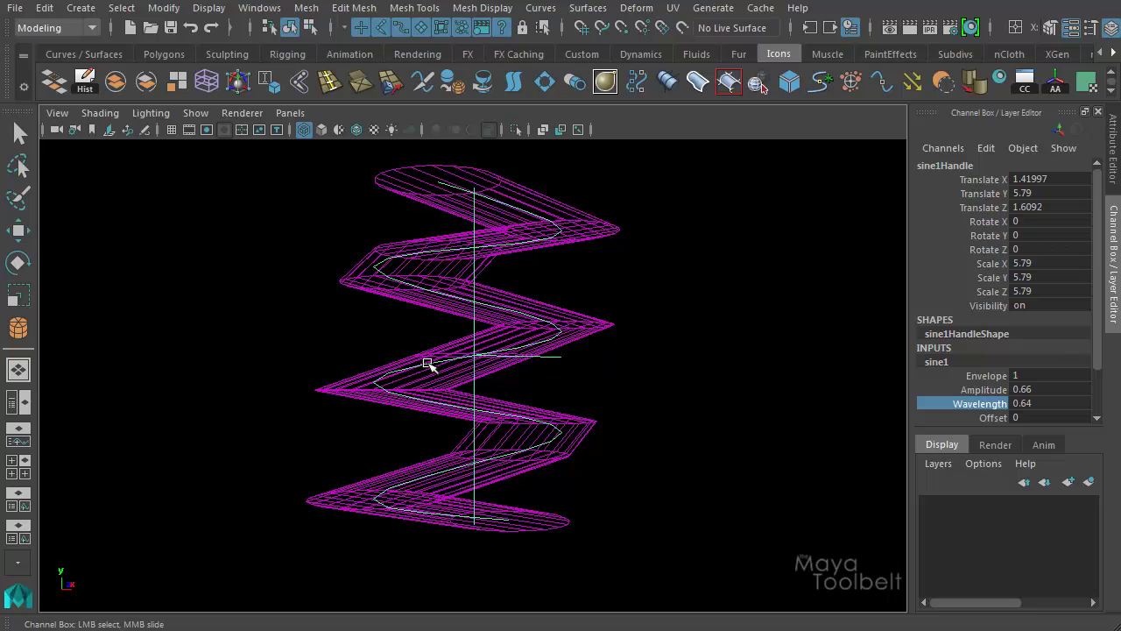
pyautogui.keyDown('alt'); pyautogui.moveTo(504, 491); pyautogui.dragTo(526, 473); pyautogui.keyUp('alt')
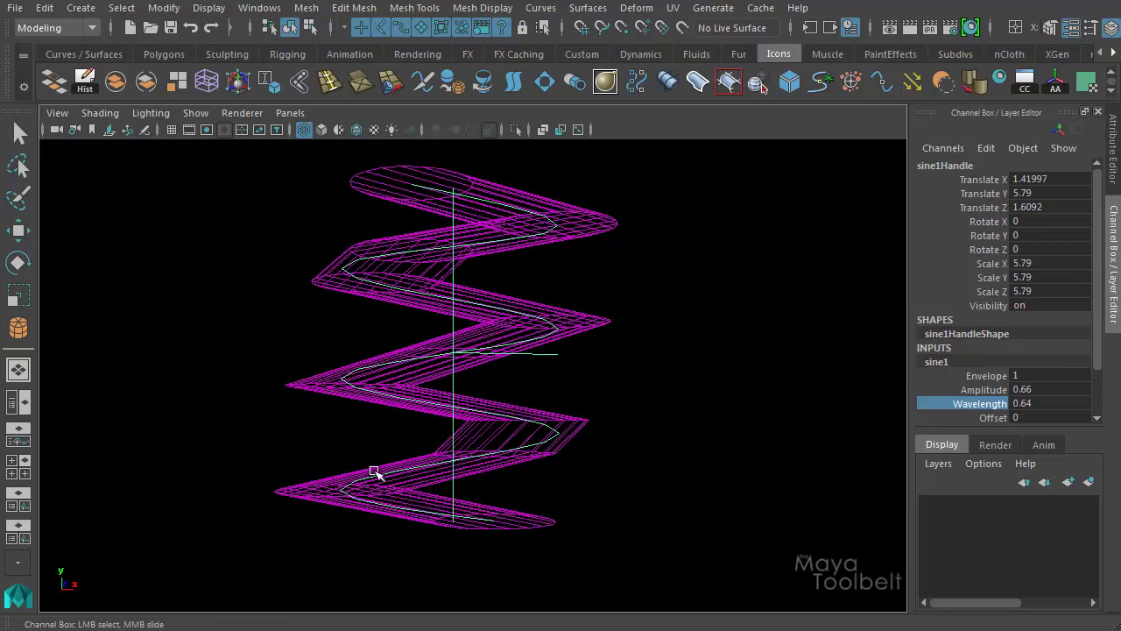
pyautogui.keyDown('alt'); pyautogui.moveTo(611, 465); pyautogui.dragTo(649, 471); pyautogui.keyUp('alt')
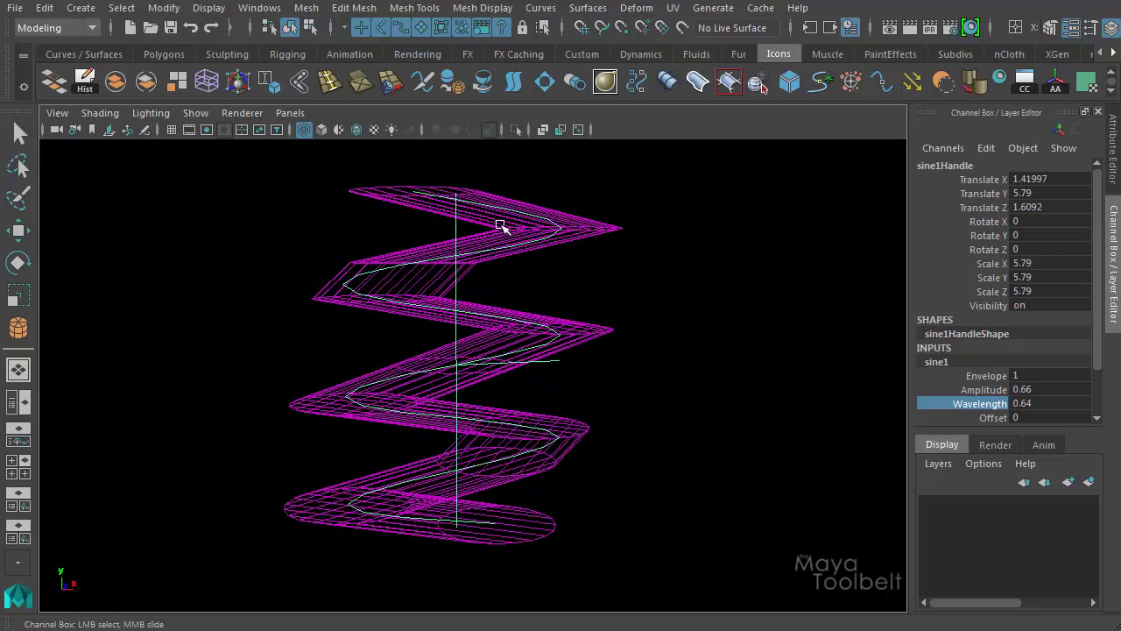
# Select the deformed cylinder and expand its polyCylinder1 input attributes.
pyautogui.press('q')
pyautogui.click(614, 332)
pyautogui.moveTo(645, 347)
pyautogui.keyDown('alt'); pyautogui.mouseDown()
pyautogui.moveTo(621, 358)
pyautogui.moveTo(655, 360)
pyautogui.mouseUp(); pyautogui.keyUp('alt')
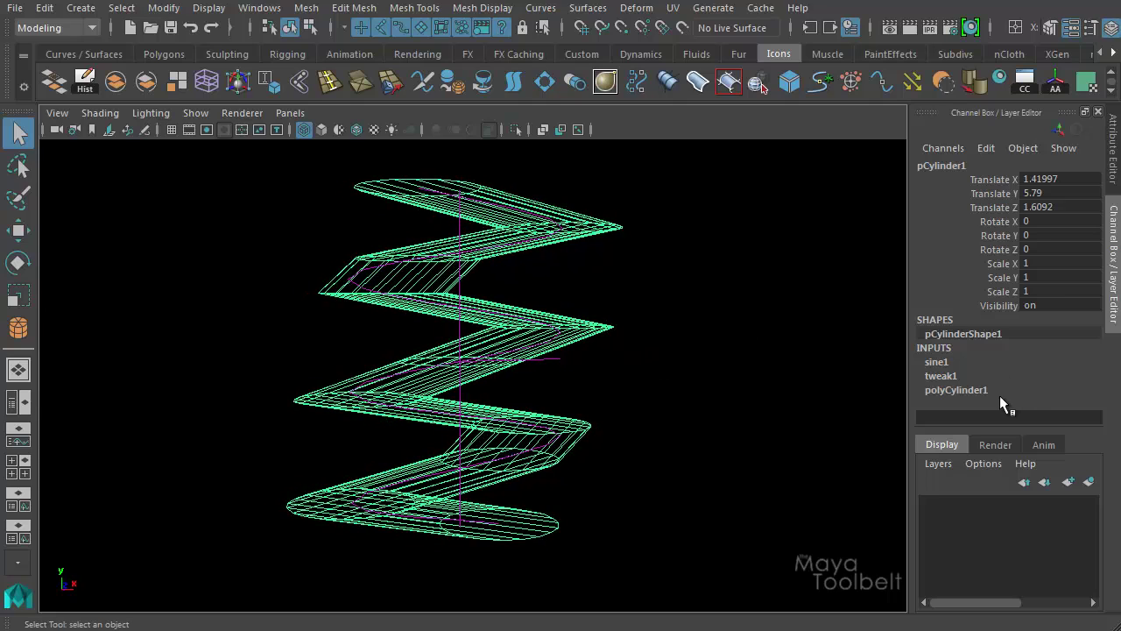
pyautogui.click(968, 390)
pyautogui.scroll(-3, 998, 351)
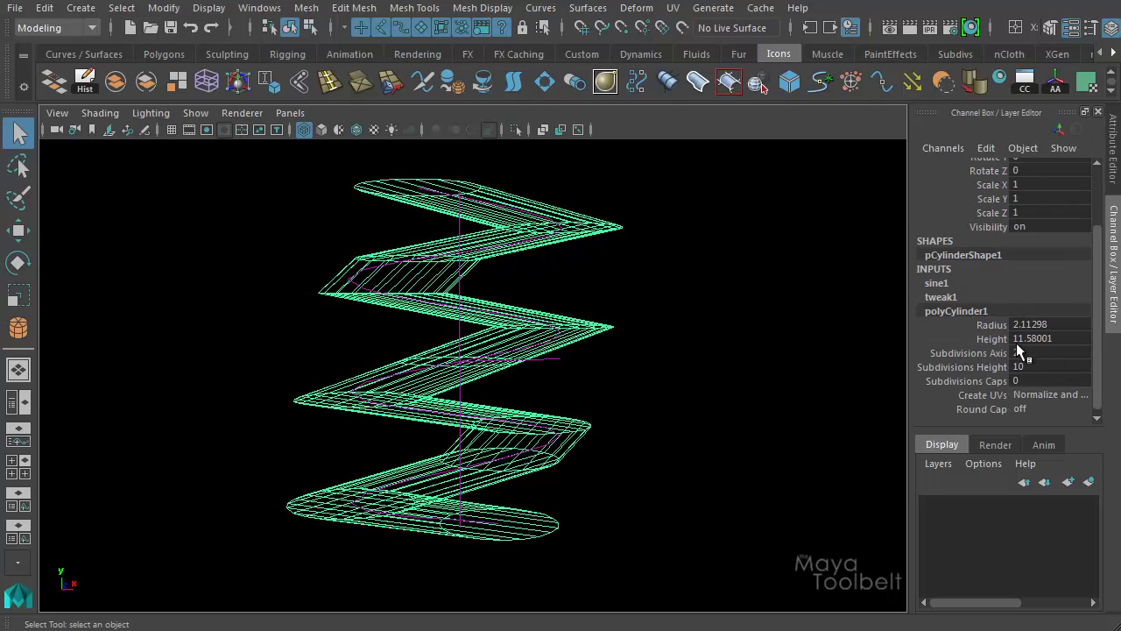
# Raise the cylinder's Subdivisions Height past 21 to smooth the wave's bends.
pyautogui.click(972, 362)
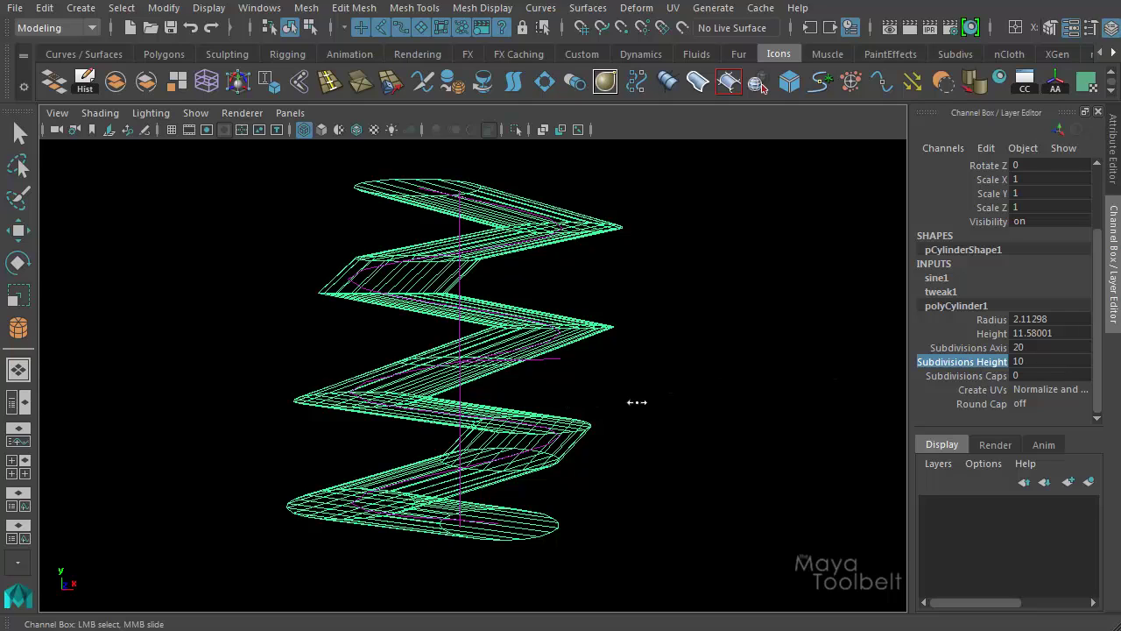
pyautogui.moveTo(636, 402); pyautogui.dragTo(780, 406, button='middle')
pyautogui.moveTo(273, 445); pyautogui.dragTo(683, 443, button='middle')
pyautogui.scroll(2, 355, 435)
pyautogui.moveTo(302, 462); pyautogui.dragTo(590, 447, button='middle')
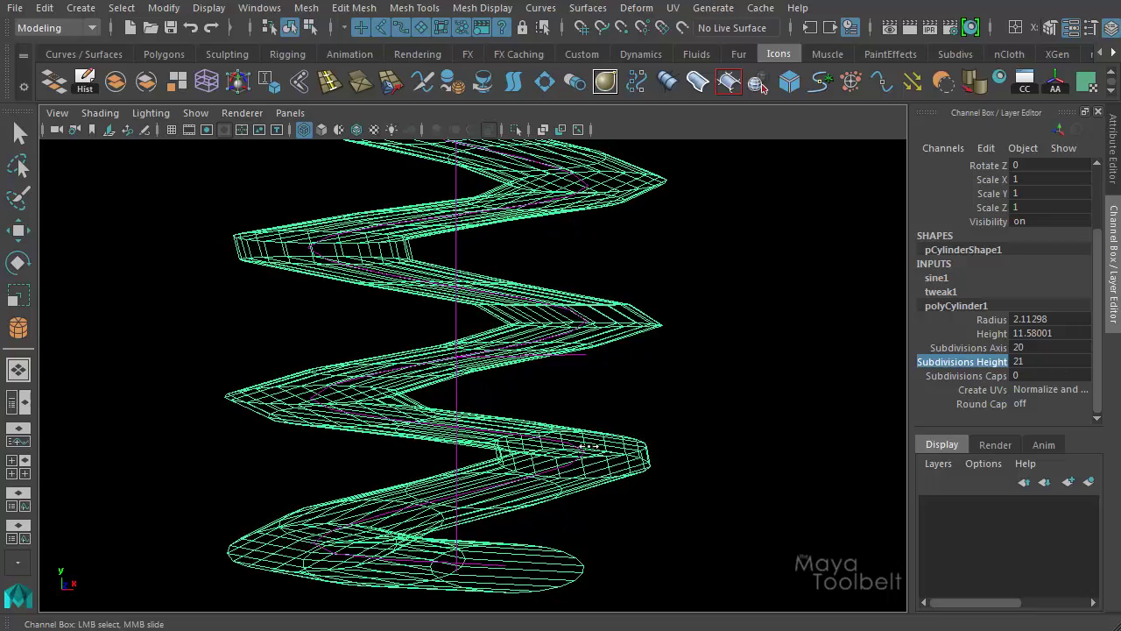
pyautogui.scroll(-2, 698, 393)
pyautogui.moveTo(639, 389); pyautogui.dragTo(830, 411, button='middle')
pyautogui.keyDown('alt'); pyautogui.moveTo(833, 414); pyautogui.dragTo(771, 392); pyautogui.keyUp('alt')
# Select the sine deformer handle and examine the smoothed wave in shaded display.
pyautogui.click(455, 230)
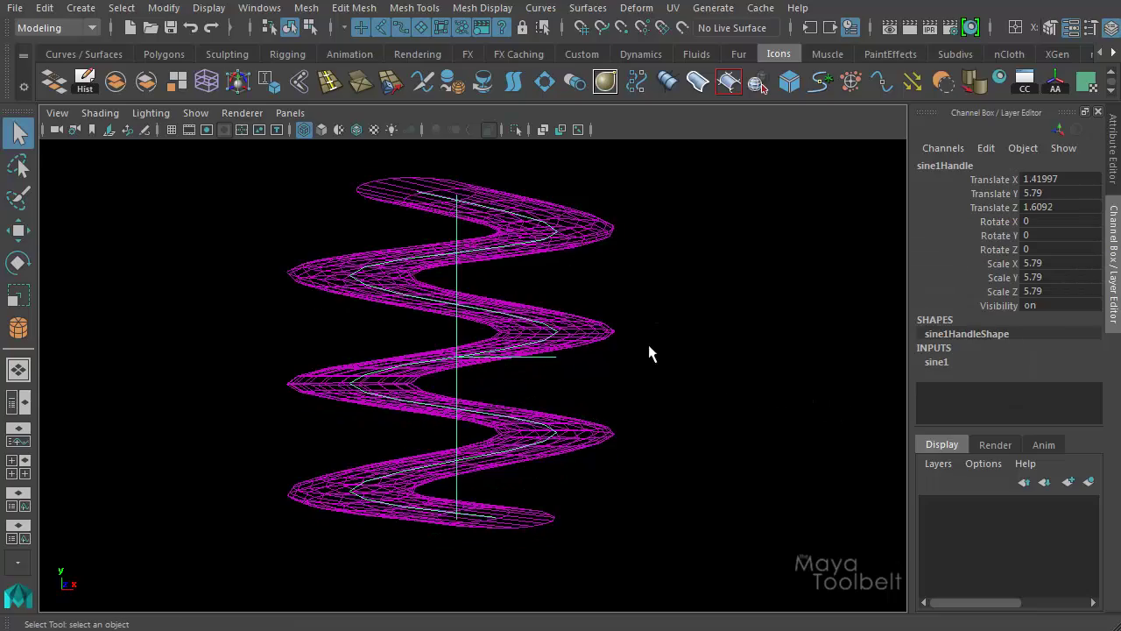
pyautogui.keyDown('alt'); pyautogui.moveTo(651, 351); pyautogui.dragTo(700, 385); pyautogui.keyUp('alt')
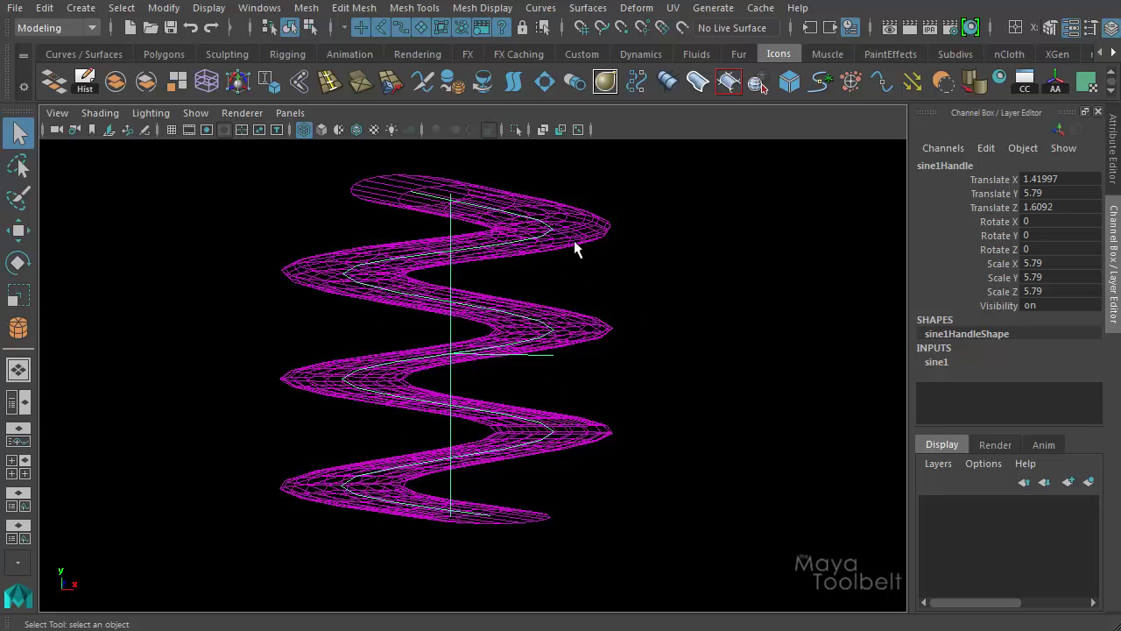
pyautogui.moveTo(616, 262)
pyautogui.keyDown('alt'); pyautogui.mouseDown()
pyautogui.moveTo(628, 333)
pyautogui.moveTo(540, 368)
pyautogui.moveTo(661, 390)
pyautogui.moveTo(625, 350)
pyautogui.moveTo(779, 365)
pyautogui.moveTo(438, 363)
pyautogui.moveTo(815, 355)
pyautogui.moveTo(728, 353)
pyautogui.moveTo(641, 377)
pyautogui.moveTo(713, 394)
pyautogui.moveTo(733, 364)
pyautogui.moveTo(720, 368)
pyautogui.mouseUp(); pyautogui.keyUp('alt')
pyautogui.press('5')
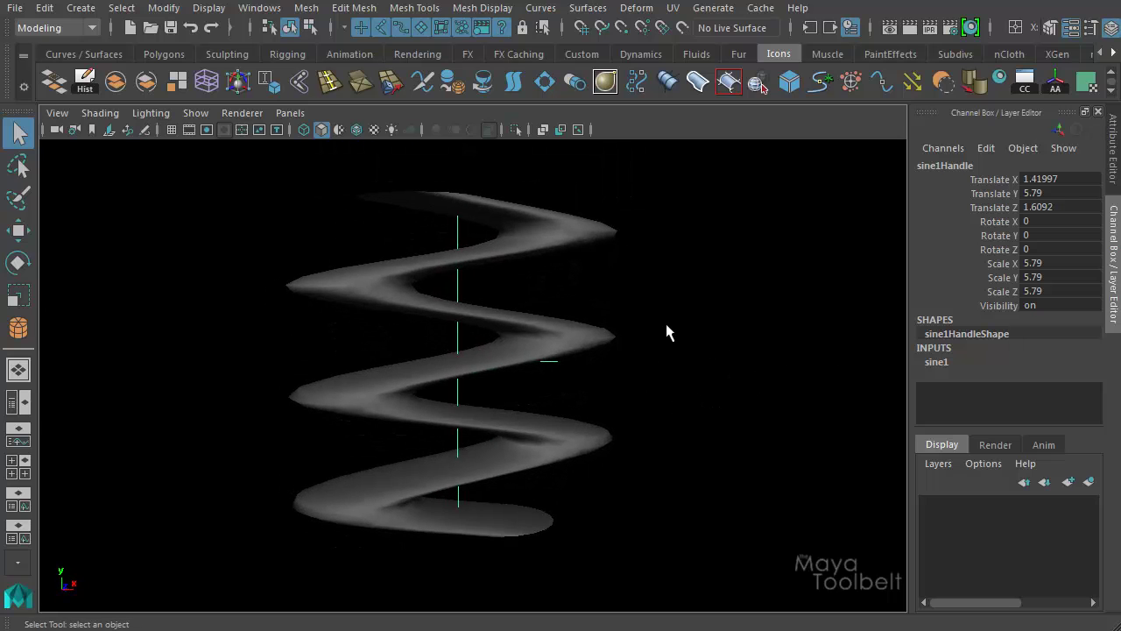
pyautogui.keyDown('alt'); pyautogui.moveTo(666, 332); pyautogui.dragTo(669, 349, button='middle'); pyautogui.keyUp('alt')
# Expand the handle's sine1 inputs and set the Amplitude to 0.09.
pyautogui.click(944, 364)
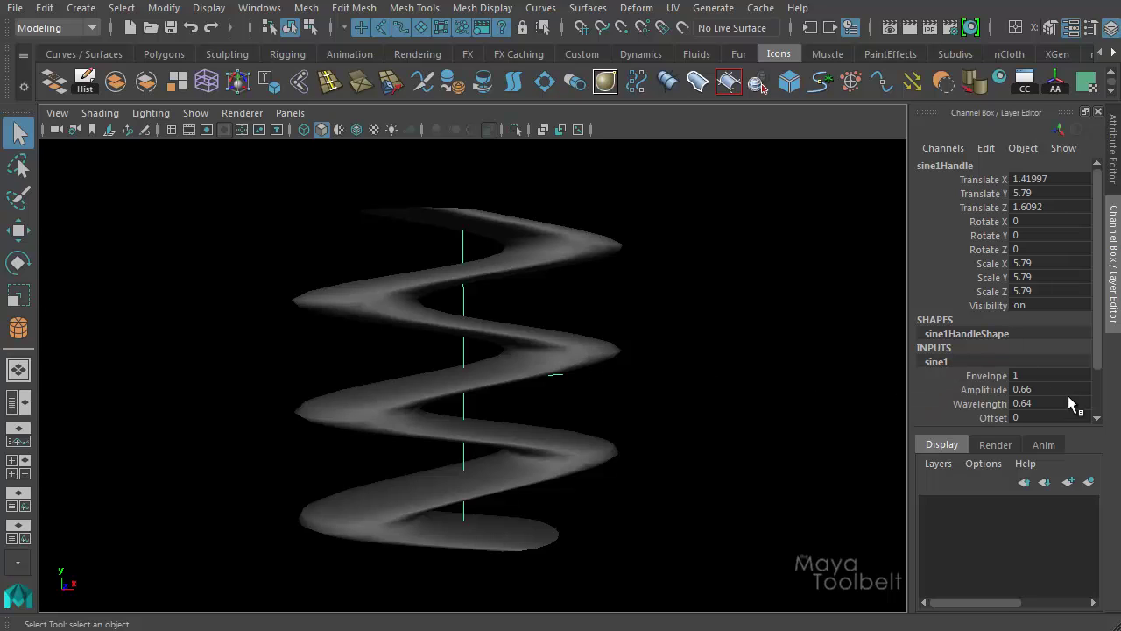
pyautogui.keyDown('alt'); pyautogui.moveTo(652, 371); pyautogui.dragTo(477, 210); pyautogui.keyUp('alt')
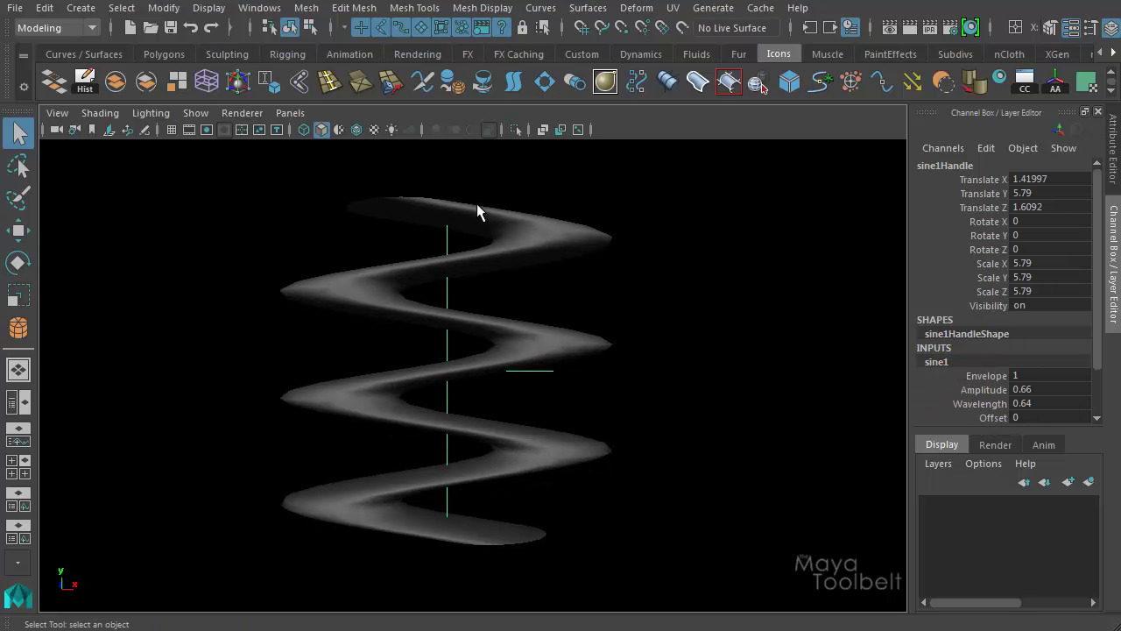
pyautogui.click(987, 389)
pyautogui.moveTo(826, 389)
pyautogui.mouseDown(button='middle')
pyautogui.moveTo(776, 373)
pyautogui.moveTo(704, 380)
pyautogui.moveTo(713, 406)
pyautogui.moveTo(675, 409)
pyautogui.mouseUp(button='middle')
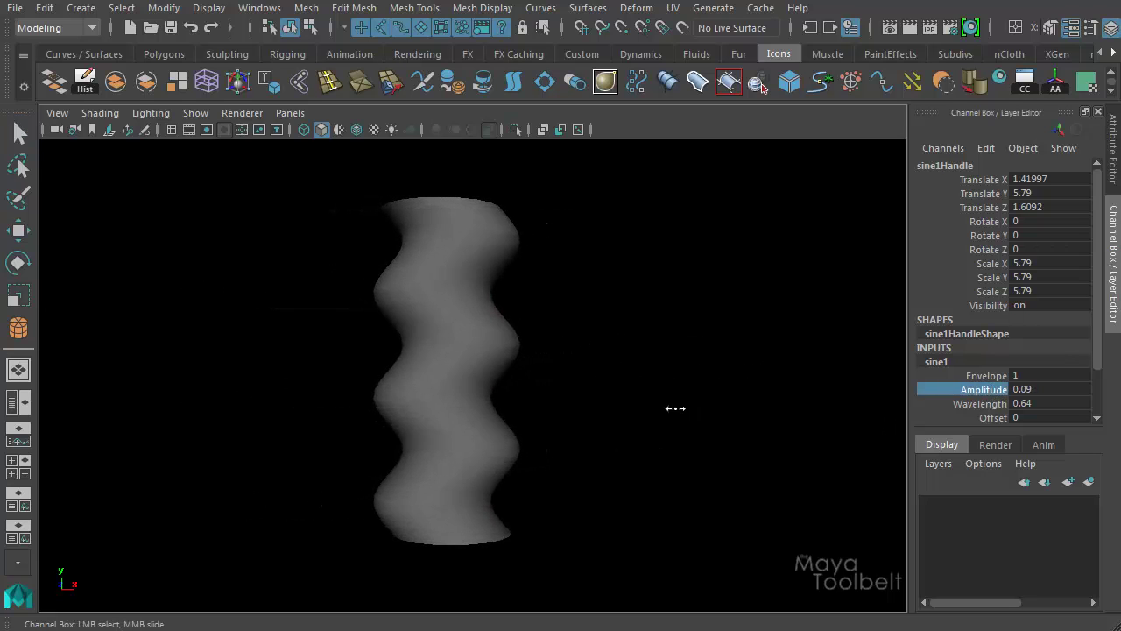
pyautogui.moveTo(676, 408)
pyautogui.keyDown('alt'); pyautogui.mouseDown()
pyautogui.moveTo(653, 368)
pyautogui.moveTo(513, 386)
pyautogui.moveTo(756, 373)
pyautogui.moveTo(671, 373)
pyautogui.moveTo(683, 373)
pyautogui.mouseUp(); pyautogui.keyUp('alt')
# Select the wavy cylinder to examine its mesh lines and reselect the sine deformer handle.
pyautogui.press('q')
pyautogui.click(504, 406)
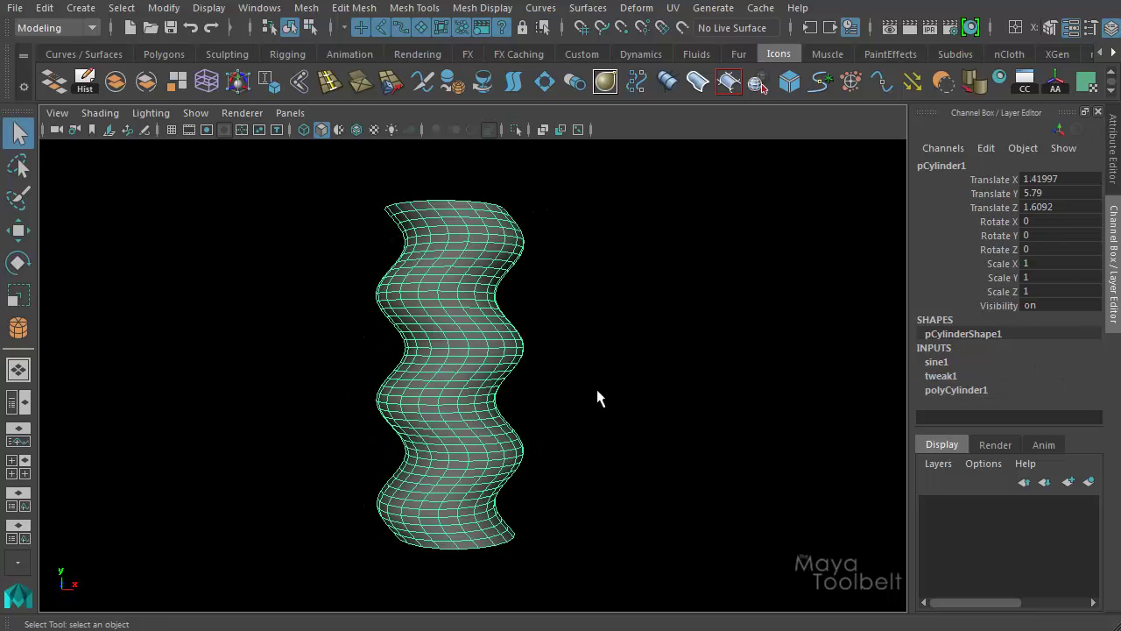
pyautogui.keyDown('alt'); pyautogui.moveTo(597, 399); pyautogui.dragTo(661, 380); pyautogui.keyUp('alt')
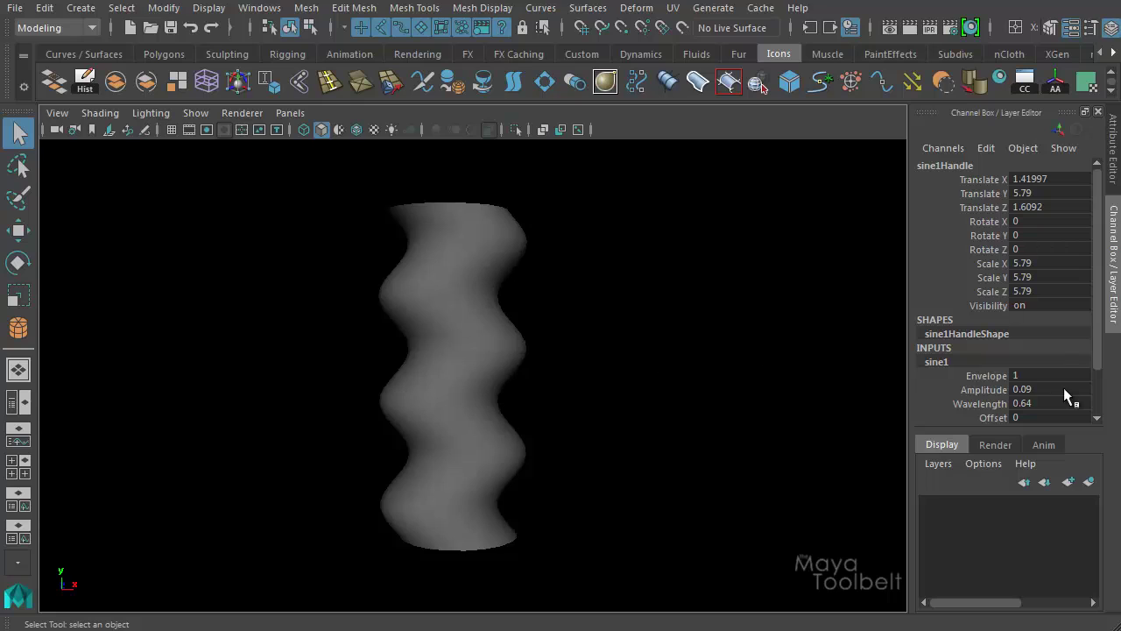
# Set the sine deformer's Offset to 0.18, shifting the waves along the cylinder.
pyautogui.scroll(-2, 1006, 384)
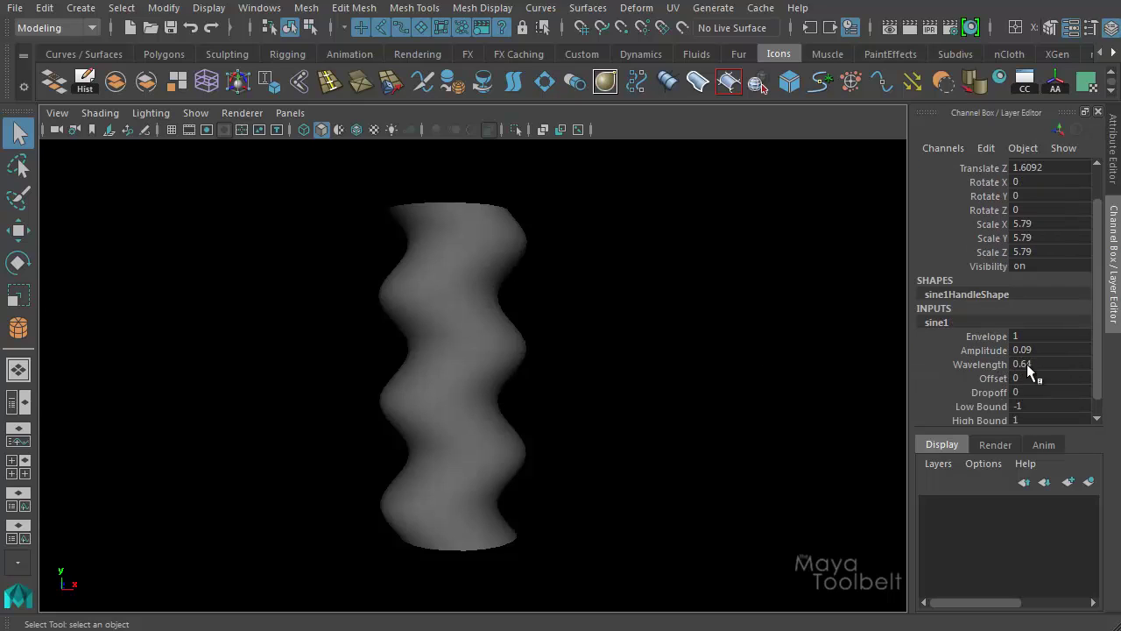
pyautogui.click(995, 378)
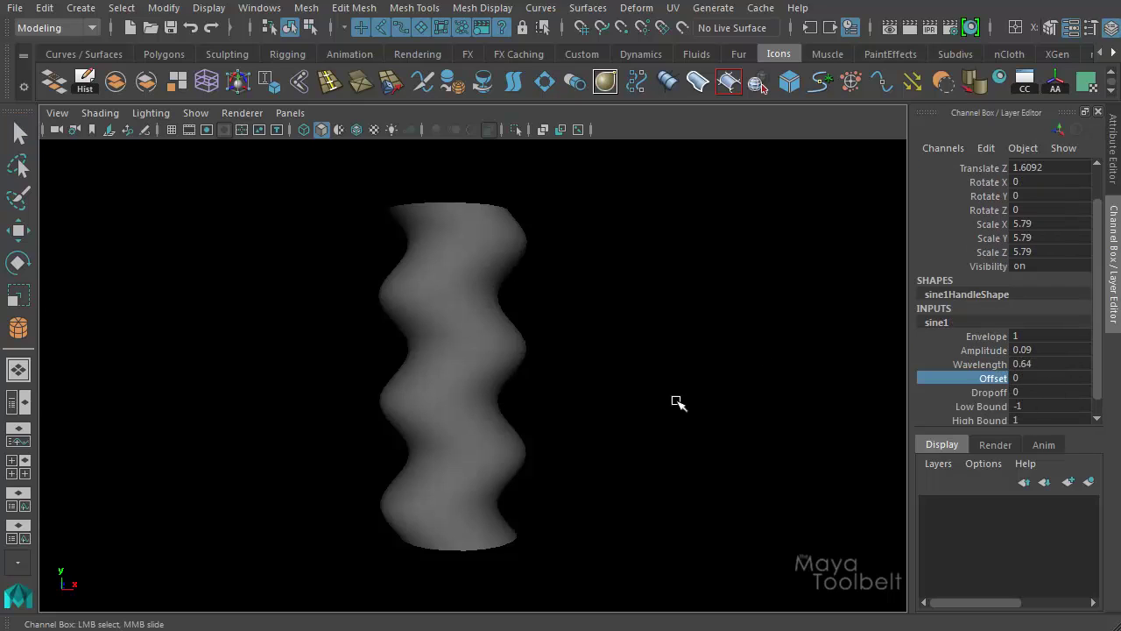
pyautogui.moveTo(679, 403); pyautogui.dragTo(657, 424, button='middle')
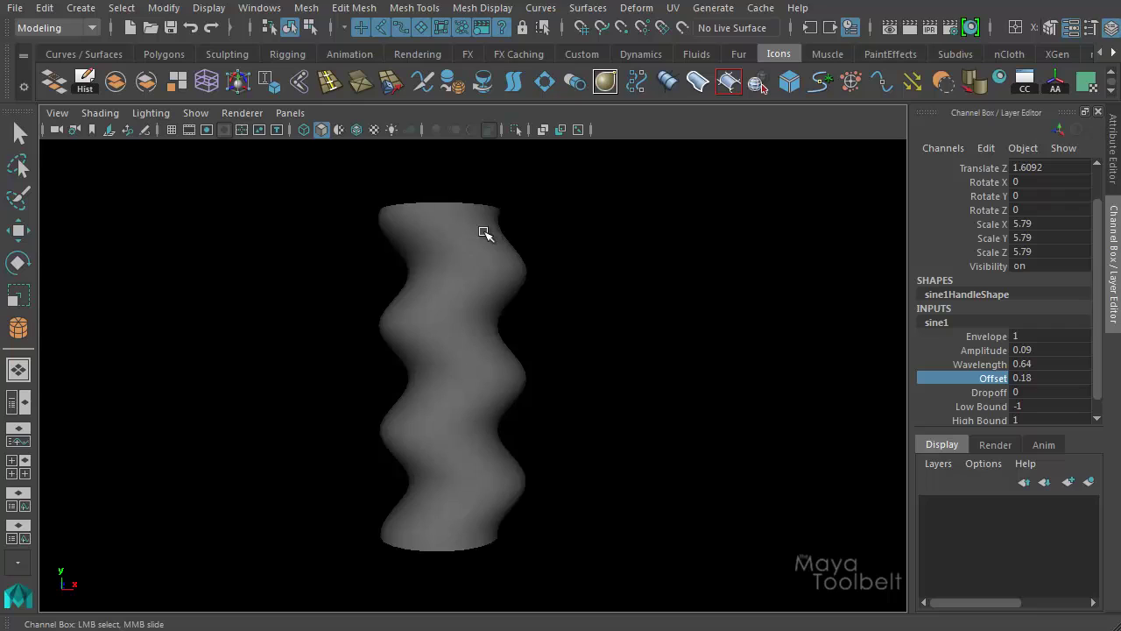
# Slide the sine deformer's Offset up to 6.77 to shift the waves along the cylinder.
pyautogui.moveTo(621, 386)
pyautogui.mouseDown(button='middle')
pyautogui.moveTo(593, 390)
pyautogui.moveTo(636, 405)
pyautogui.mouseUp(button='middle')
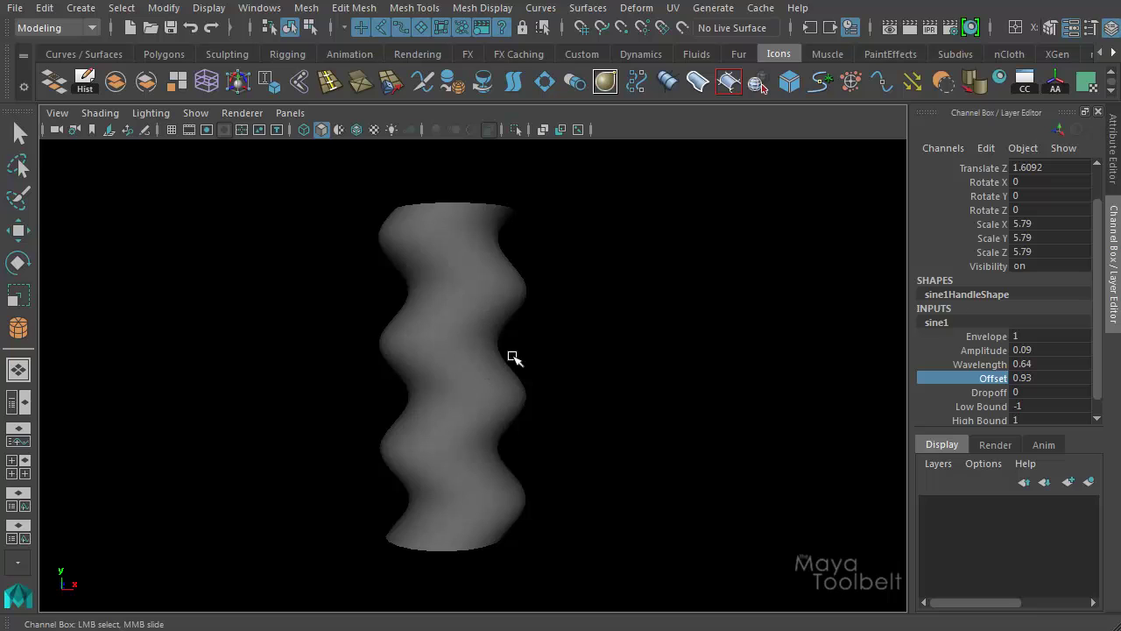
pyautogui.moveTo(621, 361); pyautogui.dragTo(615, 442, button='middle')
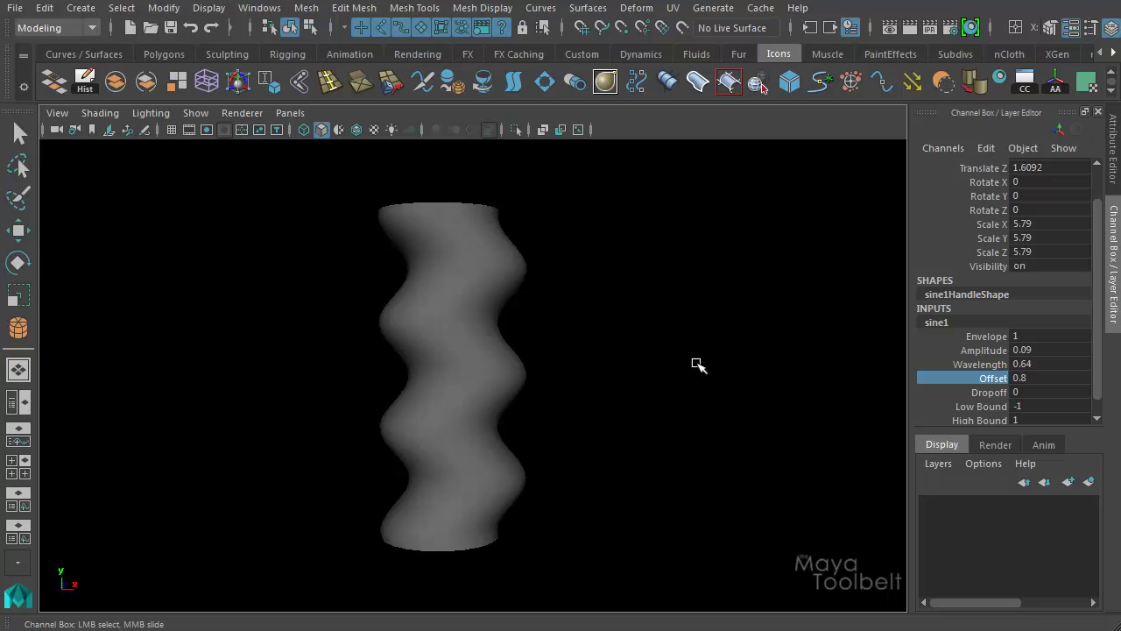
pyautogui.moveTo(304, 447); pyautogui.dragTo(787, 421, button='middle')
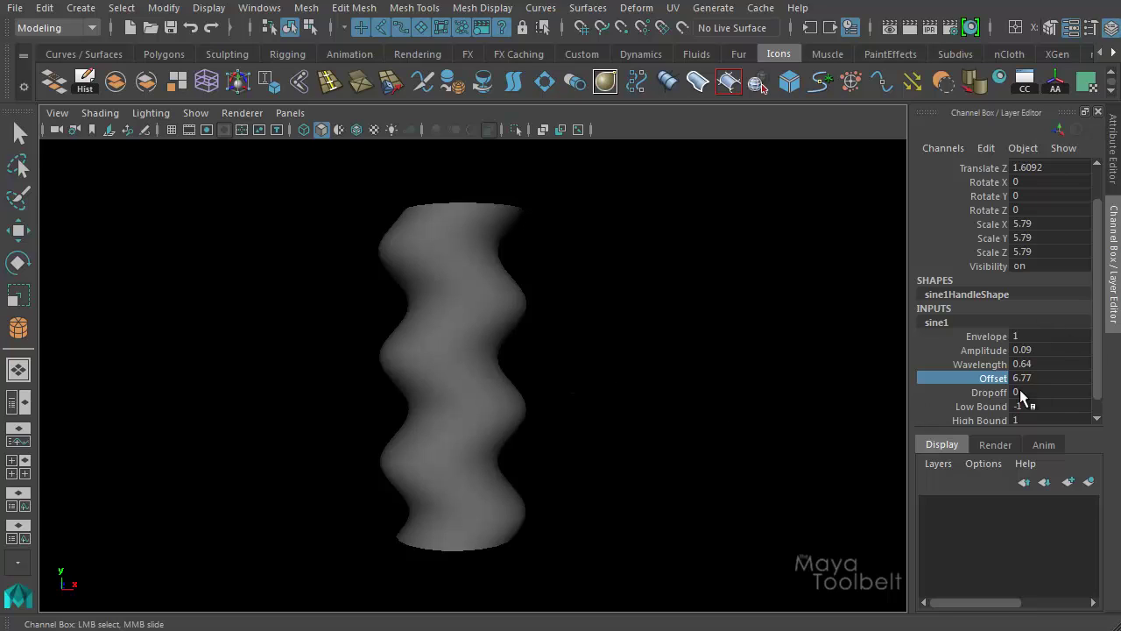
# Switch to wireframe display and vary the sine deformer's Dropoff between -1 and 1, finishing at -1.
pyautogui.click(992, 392)
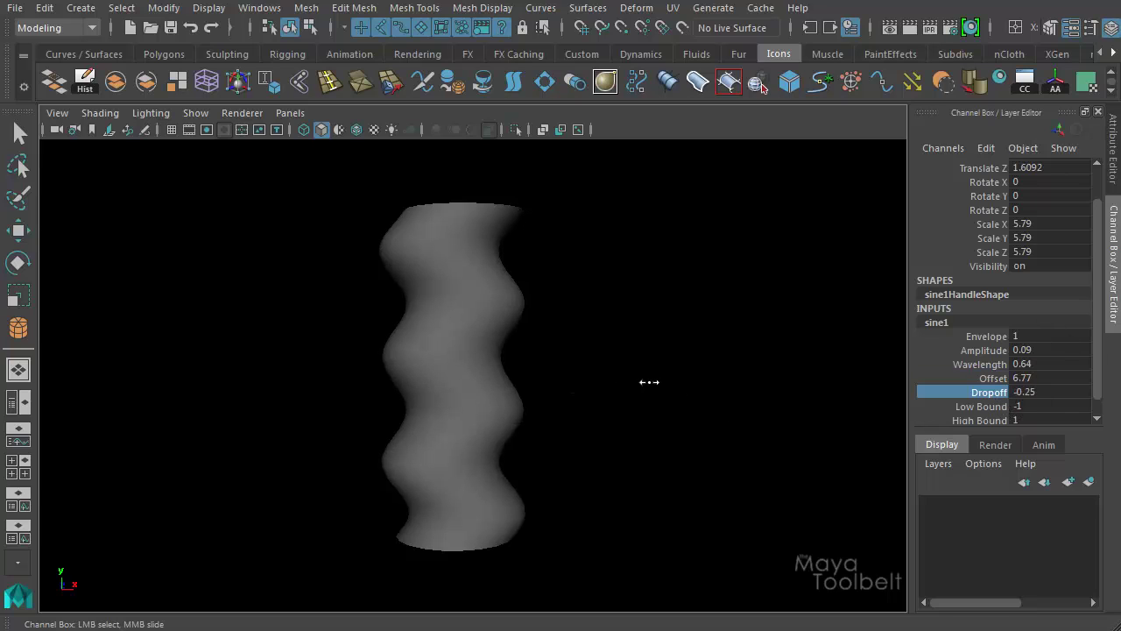
pyautogui.moveTo(649, 382)
pyautogui.mouseDown(button='middle')
pyautogui.moveTo(608, 393)
pyautogui.moveTo(634, 401)
pyautogui.mouseUp(button='middle')
pyautogui.press('5')
pyautogui.press('4')
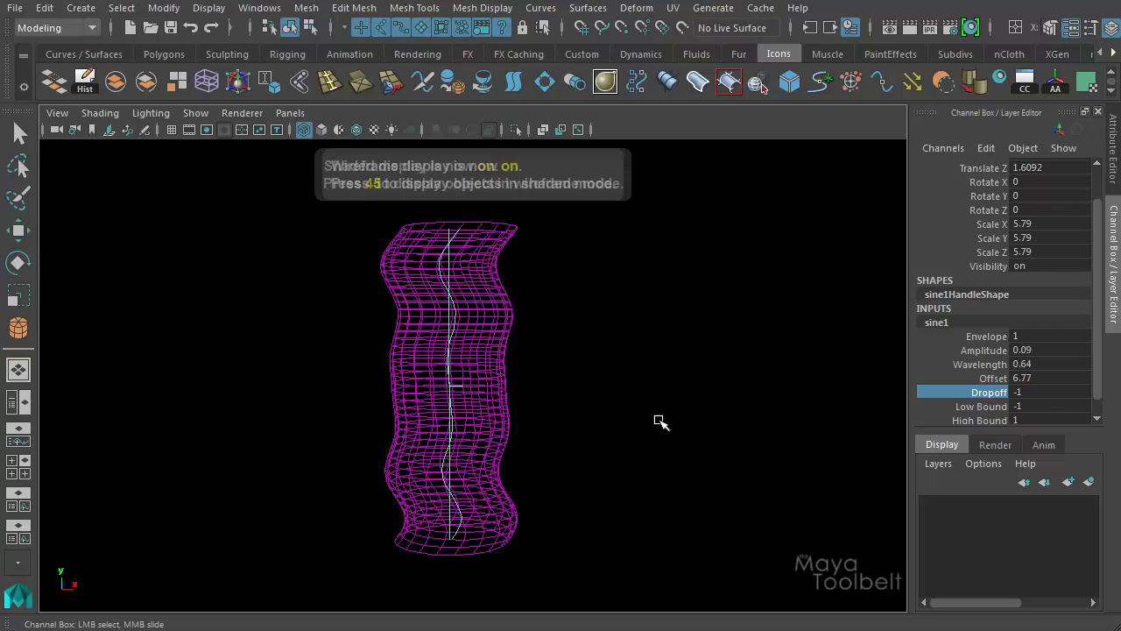
pyautogui.keyDown('alt'); pyautogui.moveTo(661, 422); pyautogui.dragTo(630, 418); pyautogui.keyUp('alt')
pyautogui.keyDown('alt'); pyautogui.moveTo(626, 403); pyautogui.dragTo(647, 413, button='right'); pyautogui.keyUp('alt')
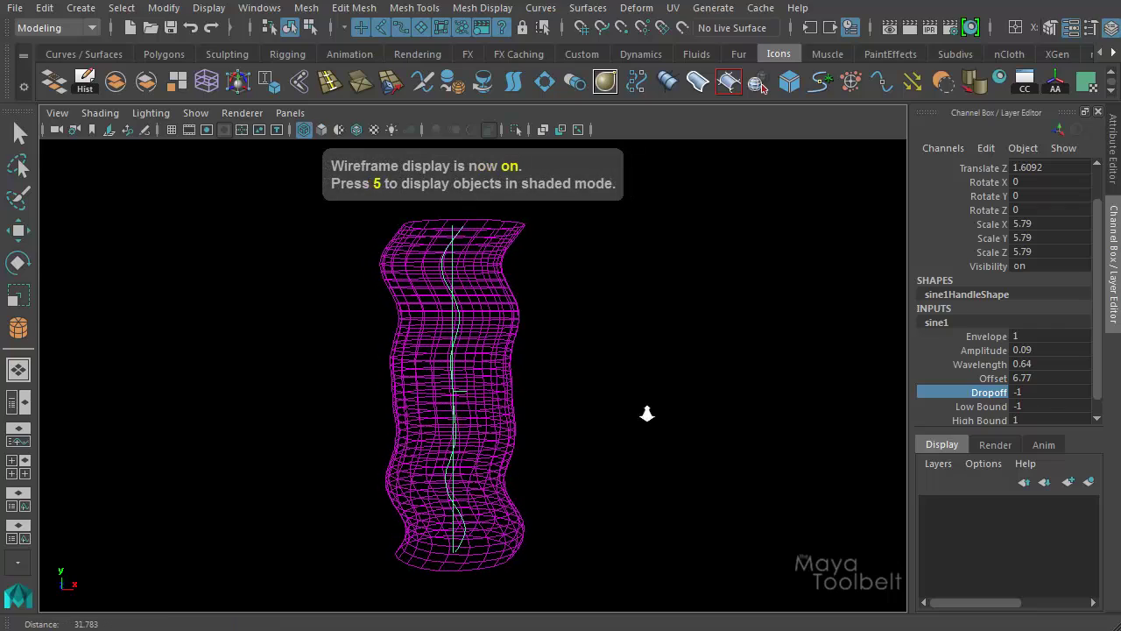
pyautogui.moveTo(616, 390); pyautogui.dragTo(822, 392, button='middle')
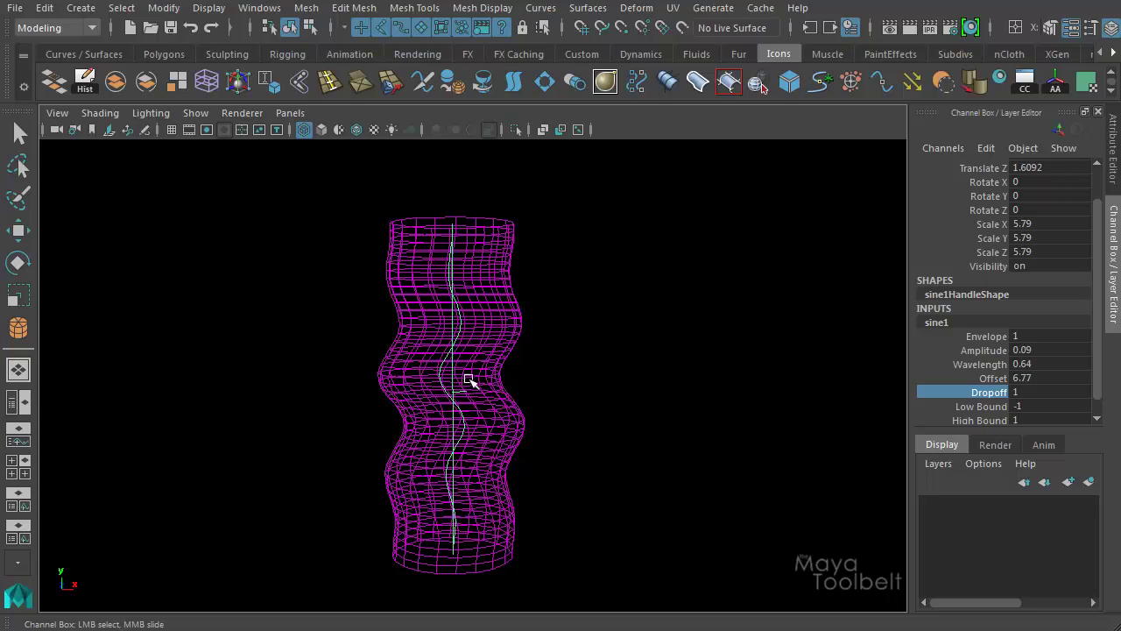
pyautogui.moveTo(613, 460); pyautogui.dragTo(414, 479, button='middle')
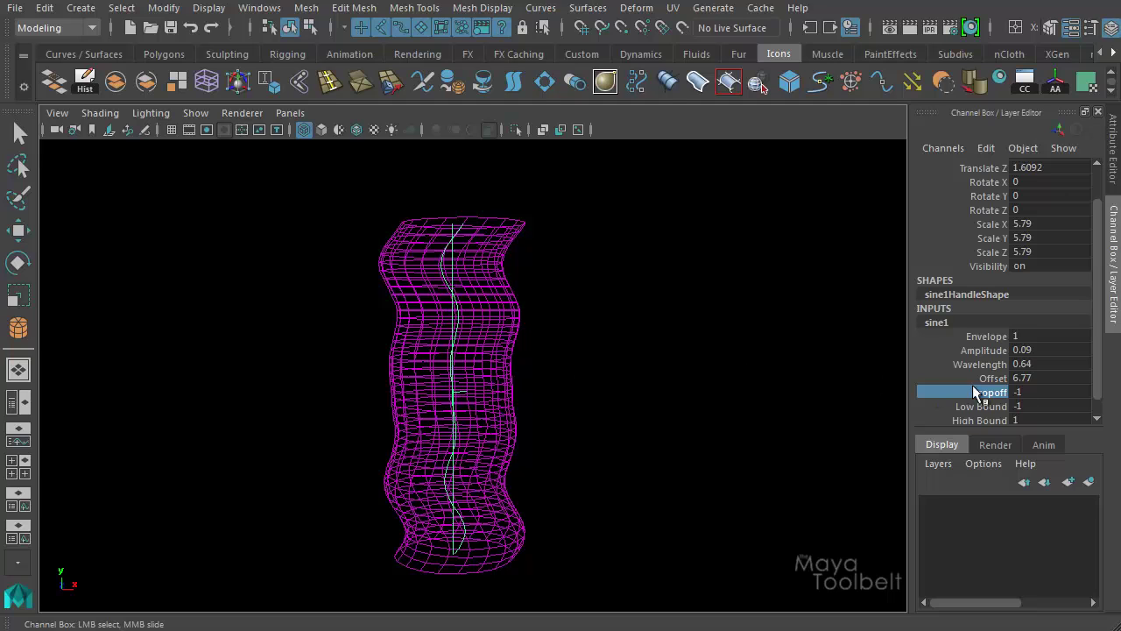
# Increase the sine deformer's Amplitude to 0.54.
pyautogui.click(981, 349)
pyautogui.moveTo(724, 418); pyautogui.dragTo(762, 439, button='middle')
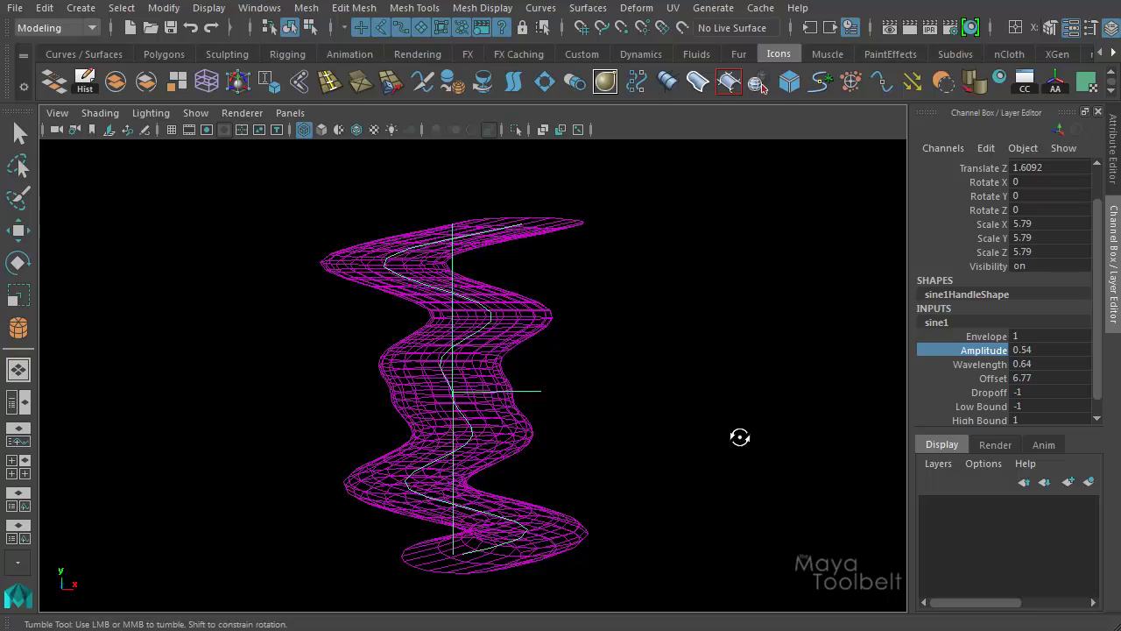
pyautogui.keyDown('alt'); pyautogui.moveTo(741, 438); pyautogui.dragTo(751, 427); pyautogui.keyUp('alt')
# Raise the sine deformer's Dropoff to 1 so the waves diminish toward the cylinder's two ends.
pyautogui.click(986, 391)
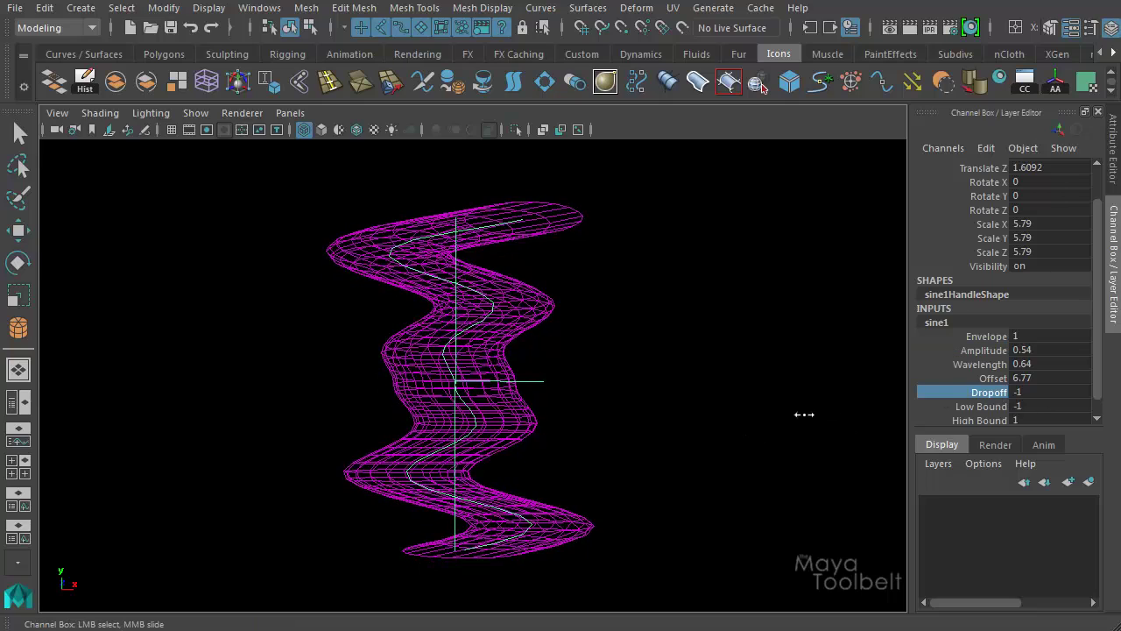
pyautogui.keyDown('alt'); pyautogui.moveTo(590, 481); pyautogui.dragTo(593, 451); pyautogui.keyUp('alt')
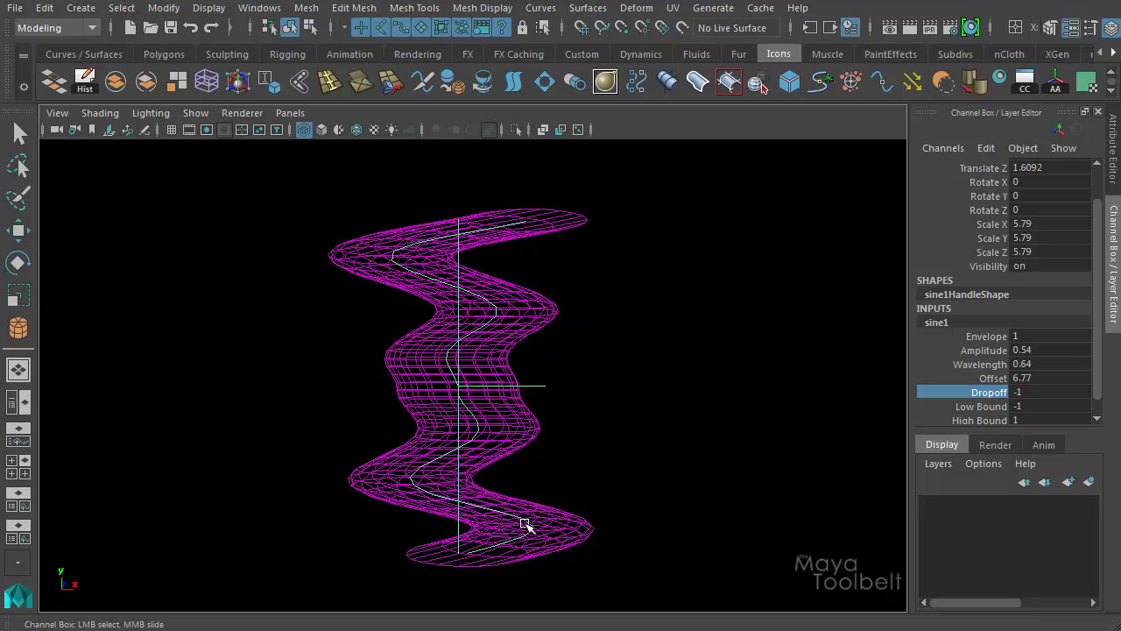
pyautogui.moveTo(622, 457); pyautogui.dragTo(708, 455, button='middle')
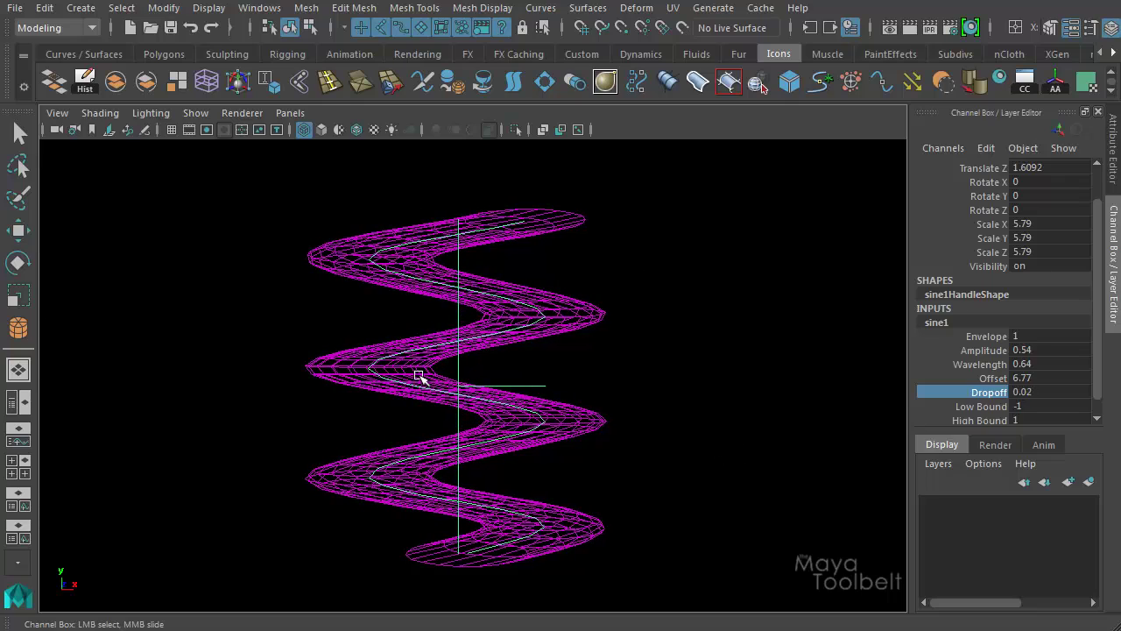
pyautogui.moveTo(266, 455); pyautogui.dragTo(272, 459, button='middle')
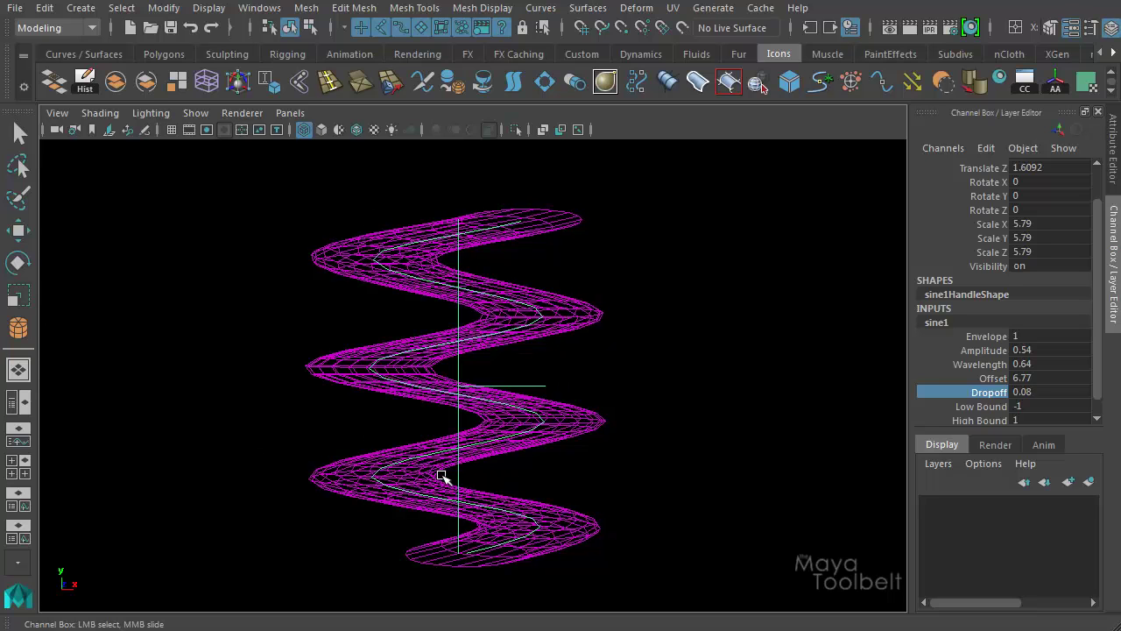
pyautogui.moveTo(333, 433); pyautogui.dragTo(416, 456, button='middle')
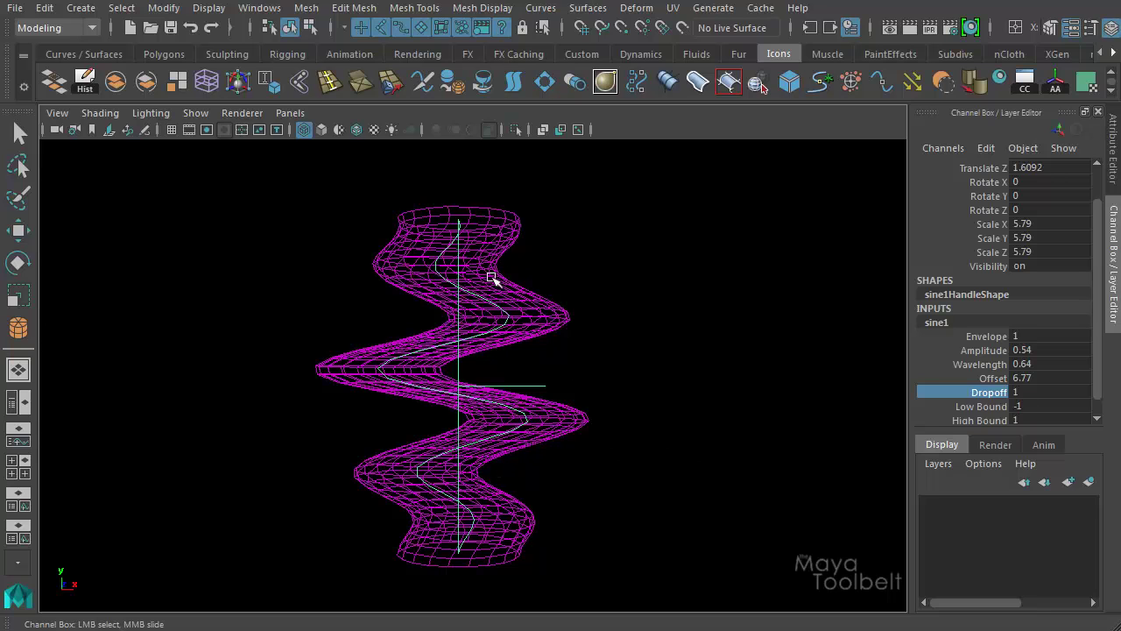
# Vary the sine deformer's Offset up to 10 and settle it at 6.
pyautogui.click(991, 379)
pyautogui.moveTo(806, 419); pyautogui.dragTo(908, 436, button='middle')
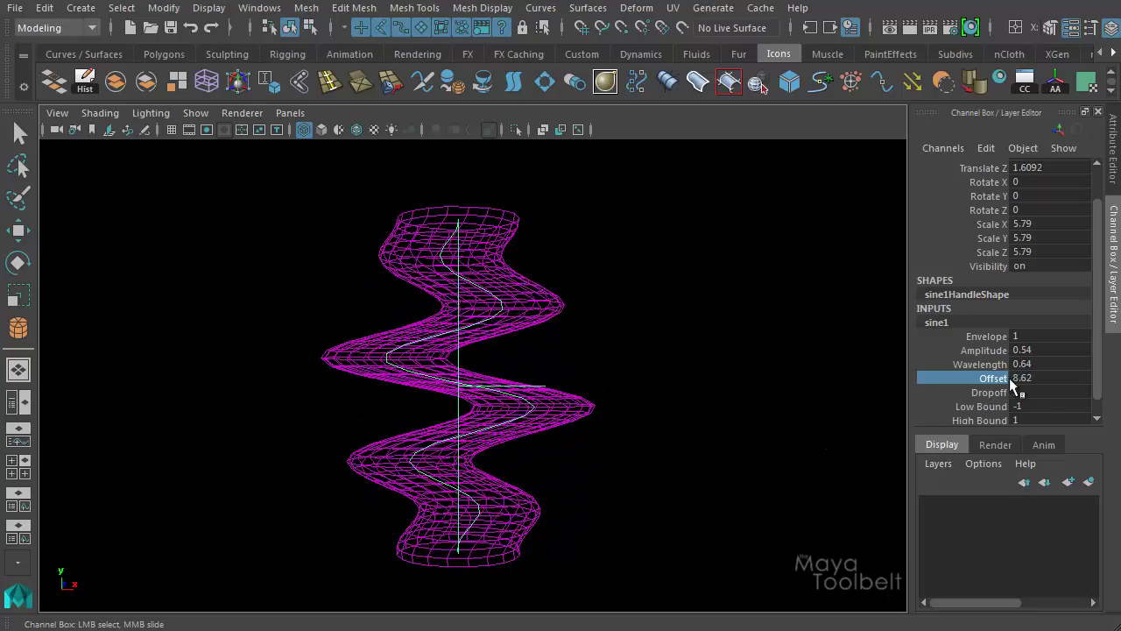
pyautogui.moveTo(339, 403); pyautogui.dragTo(474, 472, button='middle')
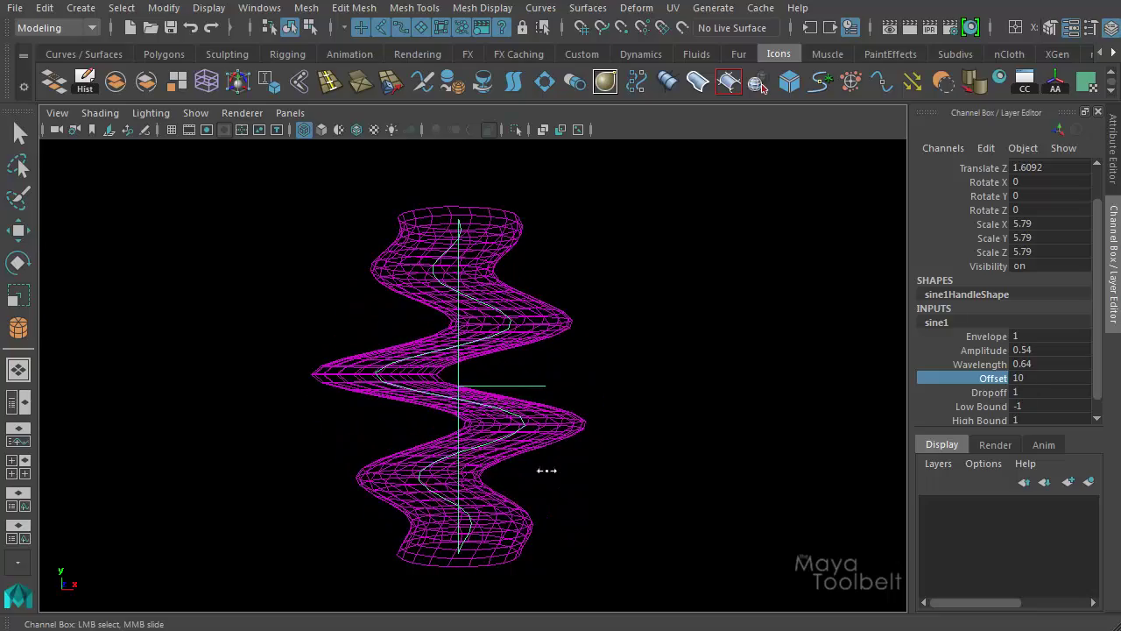
pyautogui.moveTo(546, 470); pyautogui.dragTo(333, 465, button='middle')
# Set the sine deformer's Low Bound to 0, limiting the wave to the cylinder's upper half.
pyautogui.click(986, 407)
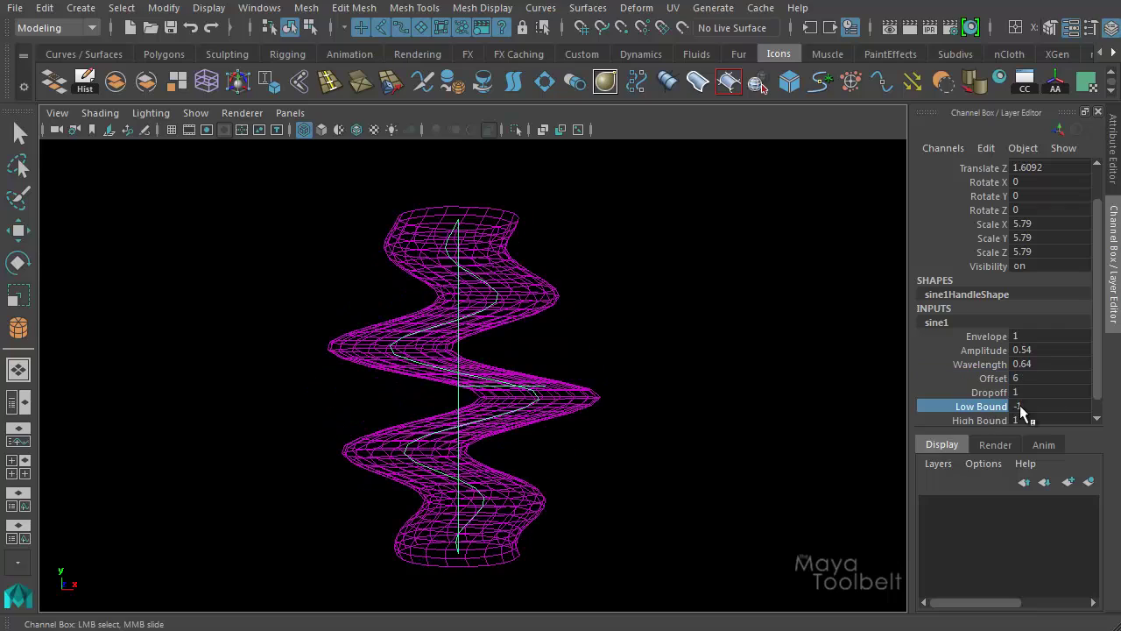
pyautogui.scroll(-1, 1021, 410)
pyautogui.click(990, 404)
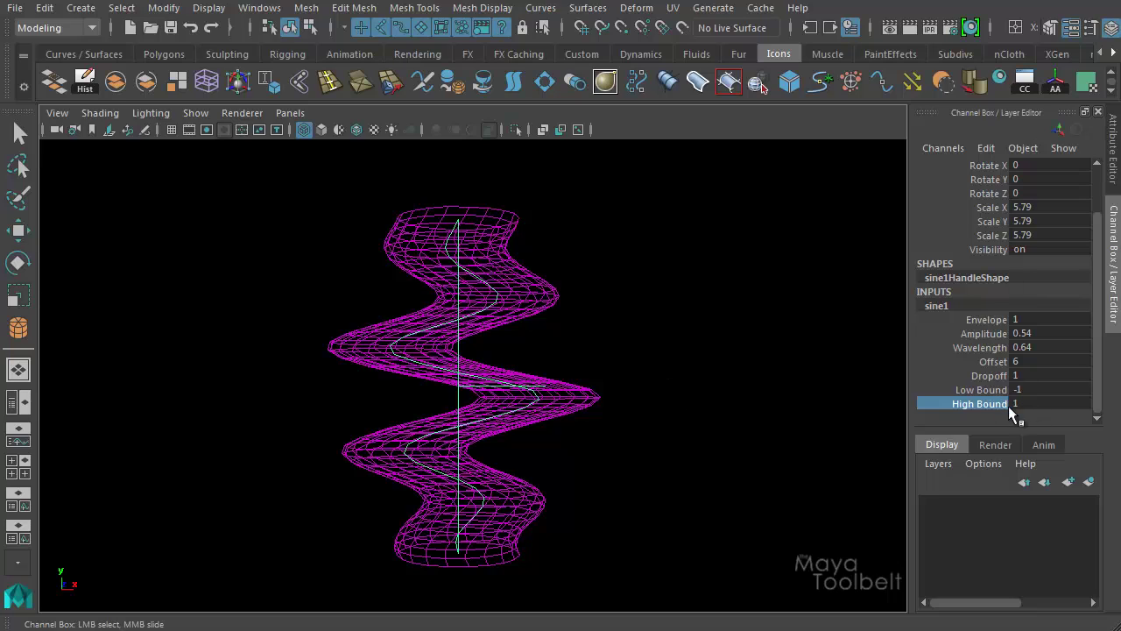
pyautogui.click(985, 390)
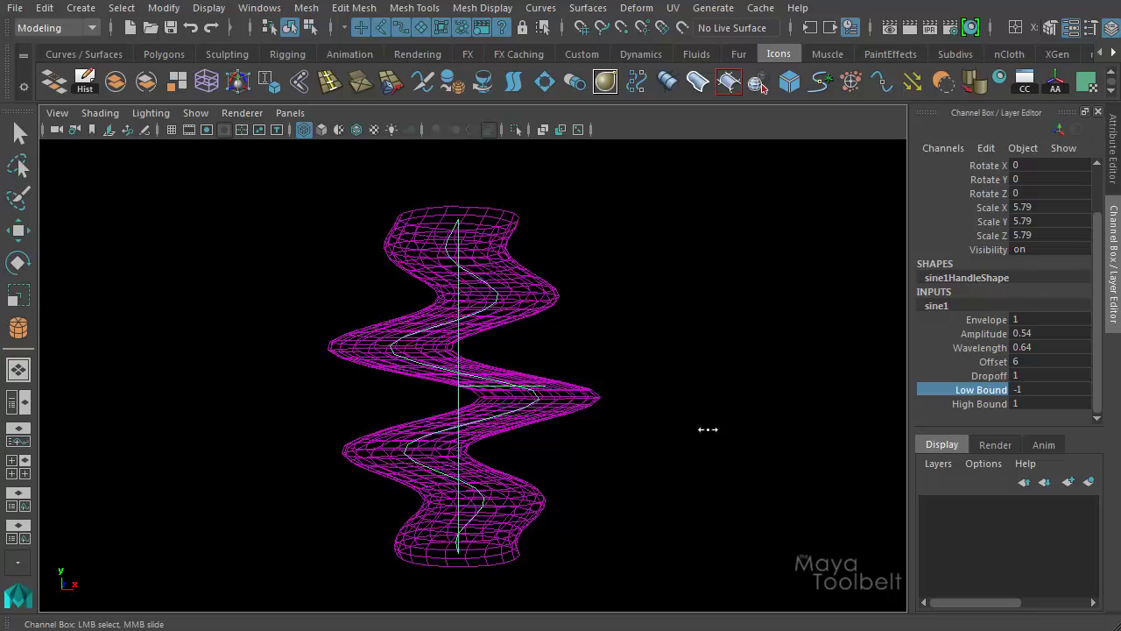
pyautogui.moveTo(706, 430); pyautogui.dragTo(797, 550, button='middle')
pyautogui.moveTo(509, 388); pyautogui.dragTo(687, 457, button='middle')
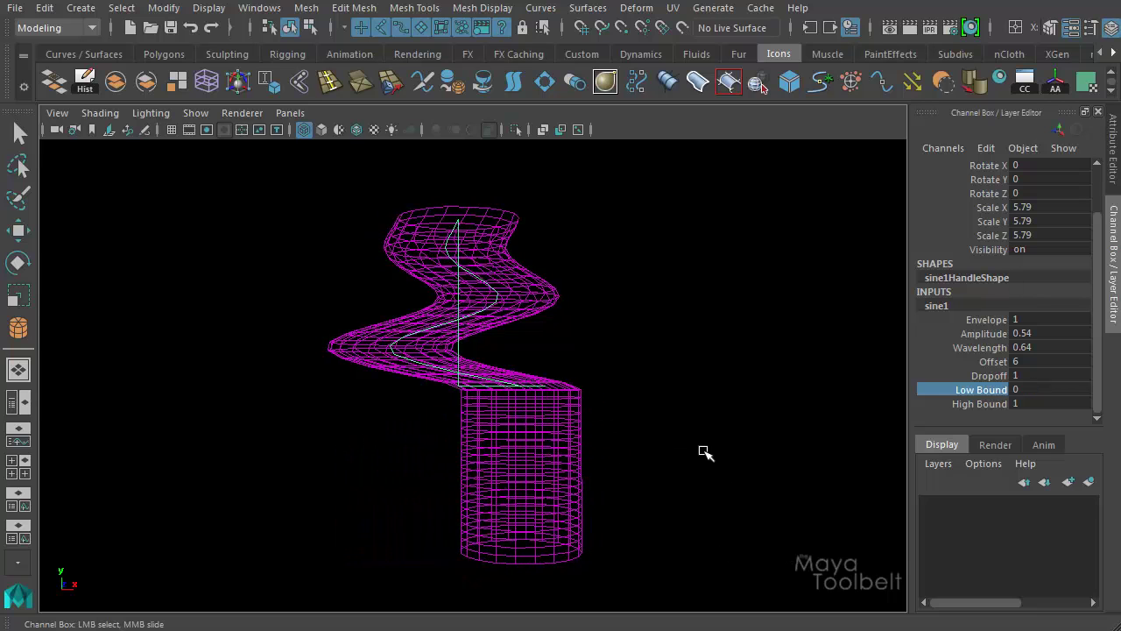
pyautogui.moveTo(705, 451)
pyautogui.keyDown('alt'); pyautogui.mouseDown()
pyautogui.moveTo(619, 444)
pyautogui.moveTo(676, 458)
pyautogui.moveTo(714, 449)
pyautogui.mouseUp(); pyautogui.keyUp('alt')
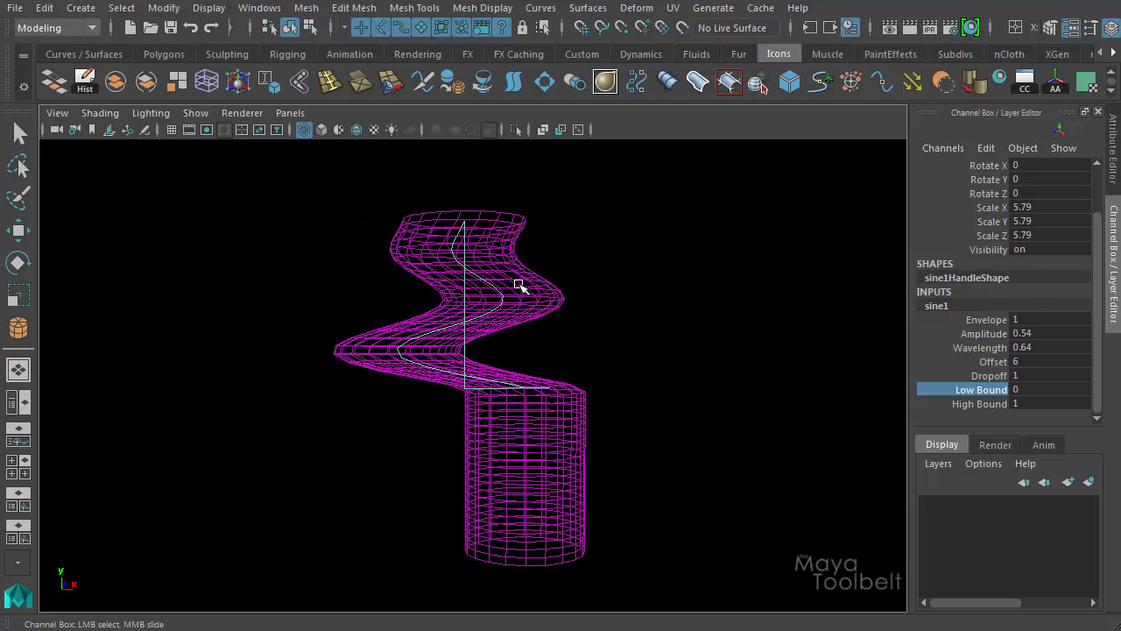
# Lower the sine deformer's Low Bound to -2.67, extending the deformer curve below the cylinder.
pyautogui.moveTo(675, 389); pyautogui.dragTo(573, 464, button='middle')
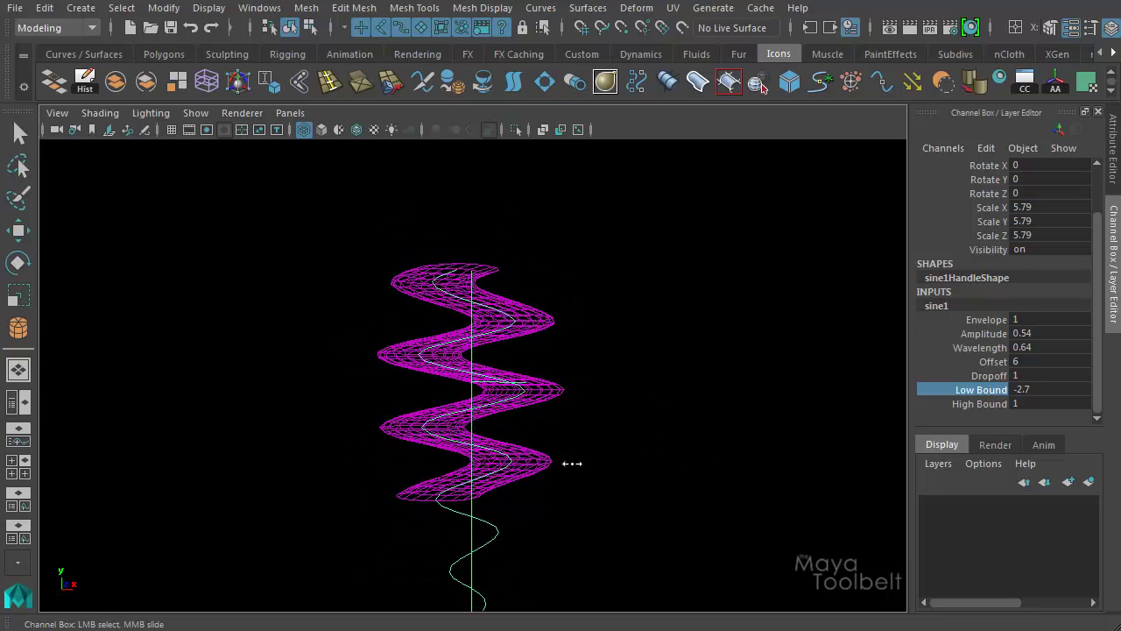
pyautogui.keyDown('alt'); pyautogui.moveTo(709, 511); pyautogui.dragTo(623, 391, button='middle'); pyautogui.keyUp('alt')
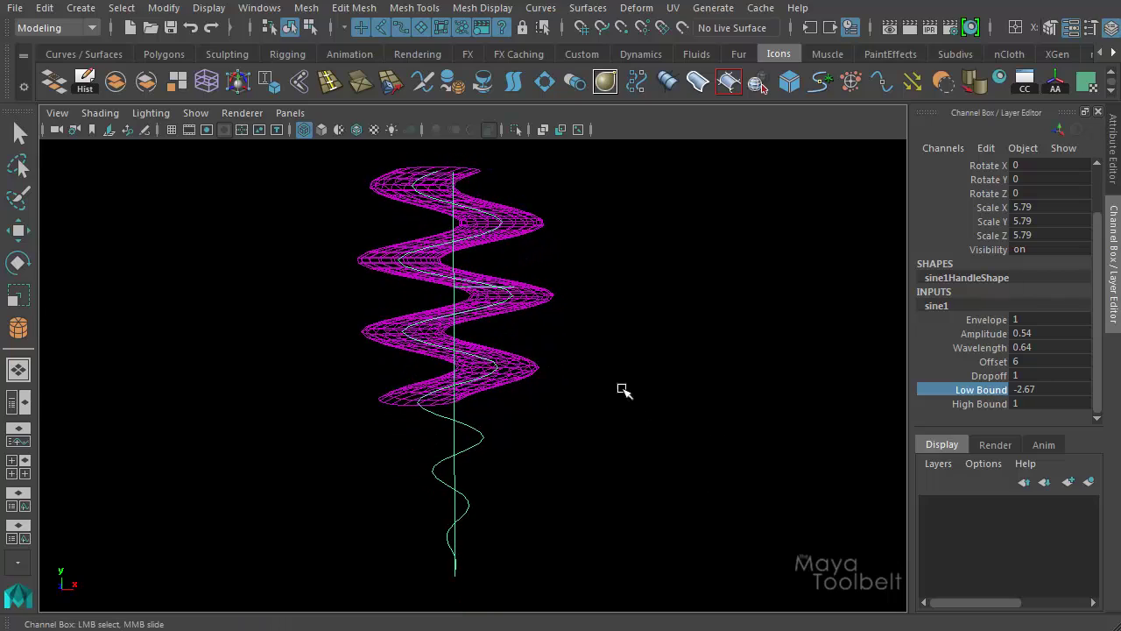
pyautogui.keyDown('alt'); pyautogui.moveTo(585, 362); pyautogui.dragTo(648, 380); pyautogui.keyUp('alt')
# Move the cylinder up and down through the deformer's range, leaving its Translate Y at about 3.84.
pyautogui.click(566, 308)
pyautogui.press('w')
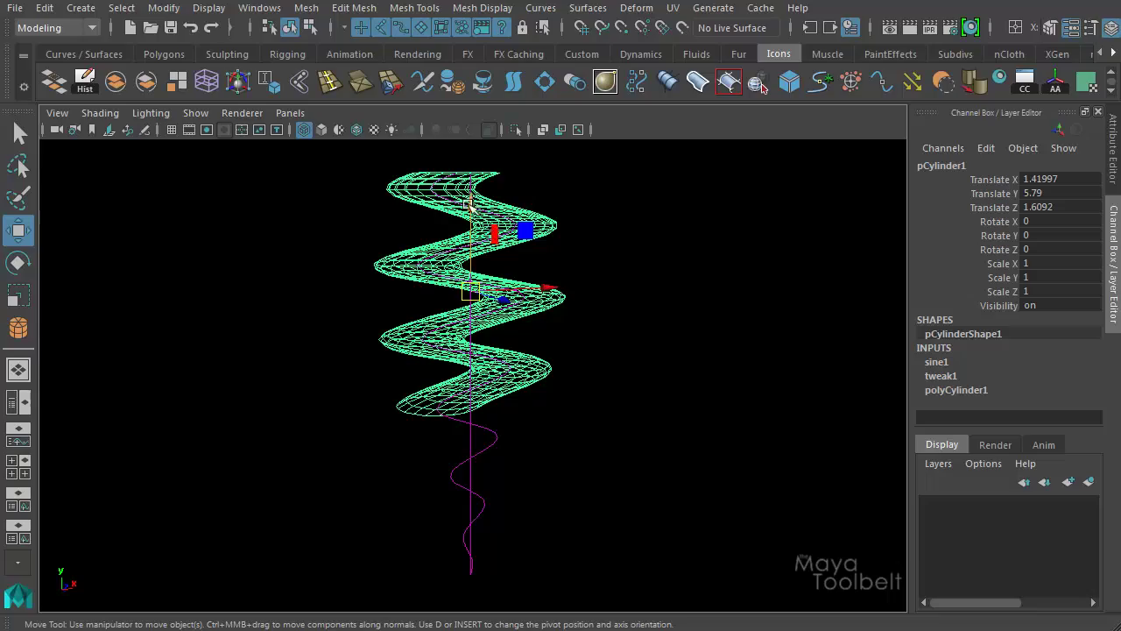
pyautogui.moveTo(475, 211); pyautogui.dragTo(496, 352)
pyautogui.scroll(-5, 625, 360)
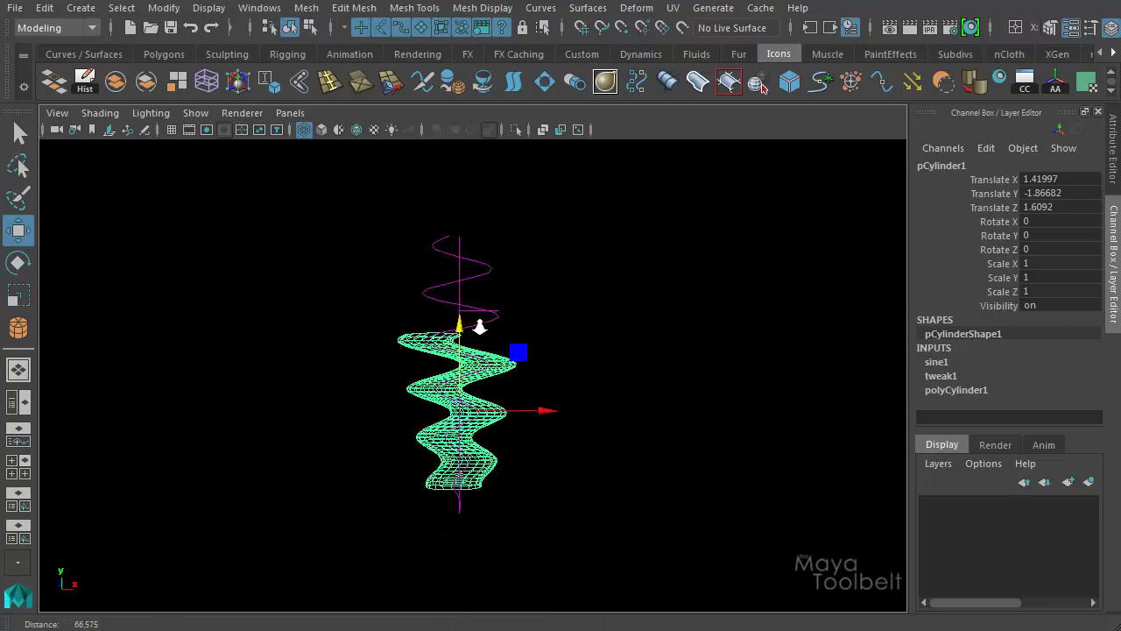
pyautogui.moveTo(489, 260); pyautogui.dragTo(547, 384)
pyautogui.moveTo(641, 471); pyautogui.dragTo(640, 374, button='middle')
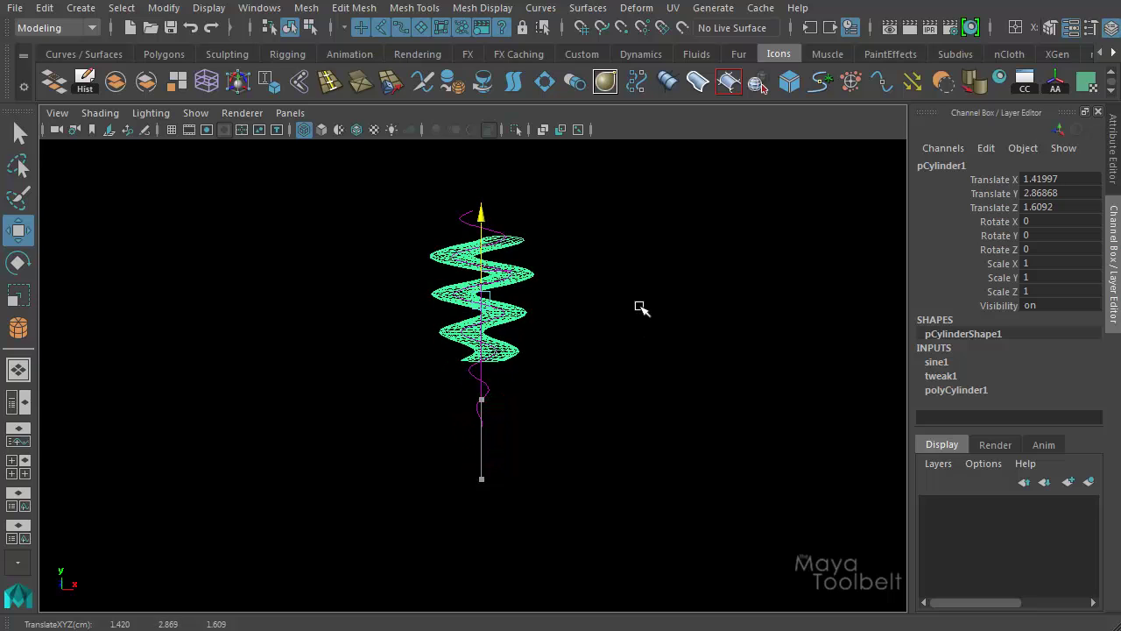
pyautogui.moveTo(640, 308); pyautogui.dragTo(636, 191, button='middle')
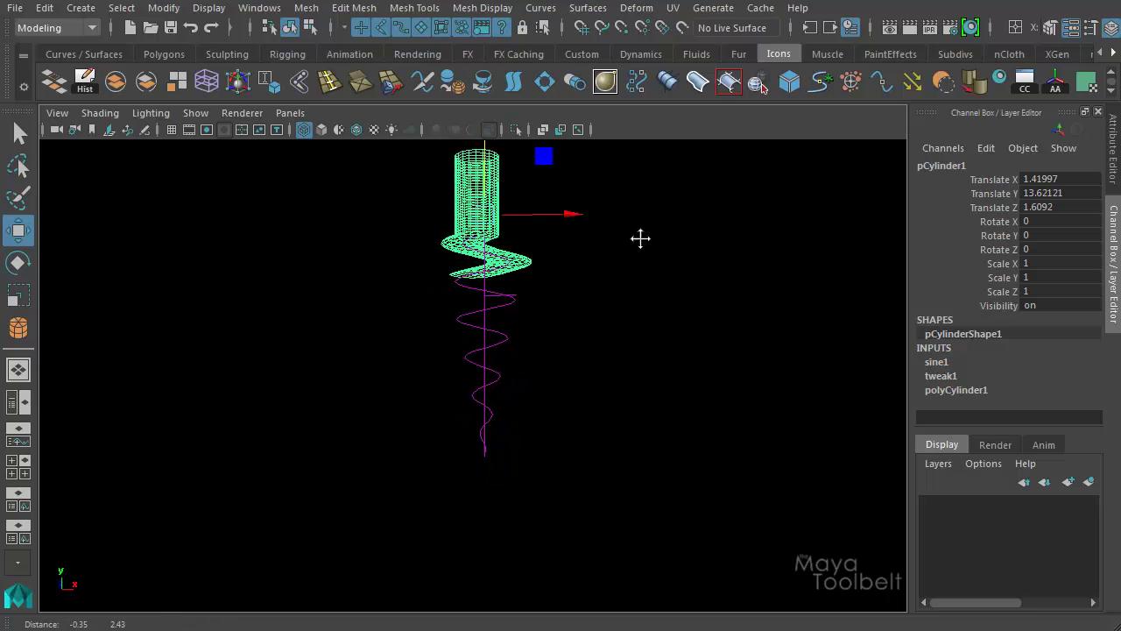
pyautogui.moveTo(686, 412); pyautogui.dragTo(698, 383, button='middle')
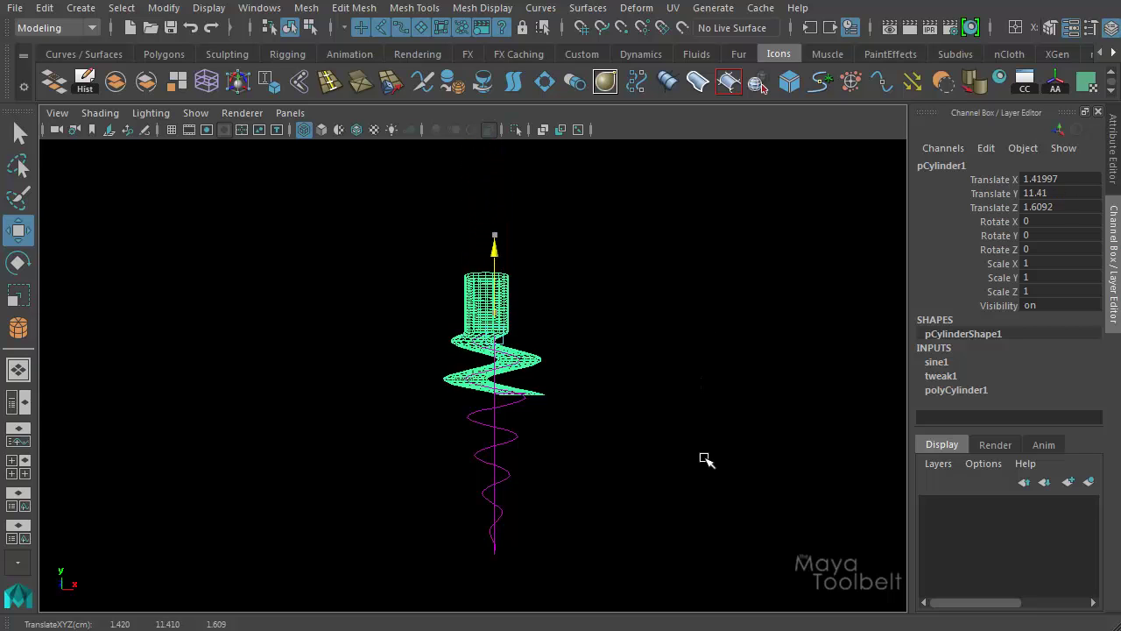
pyautogui.moveTo(706, 459); pyautogui.dragTo(712, 336, button='middle')
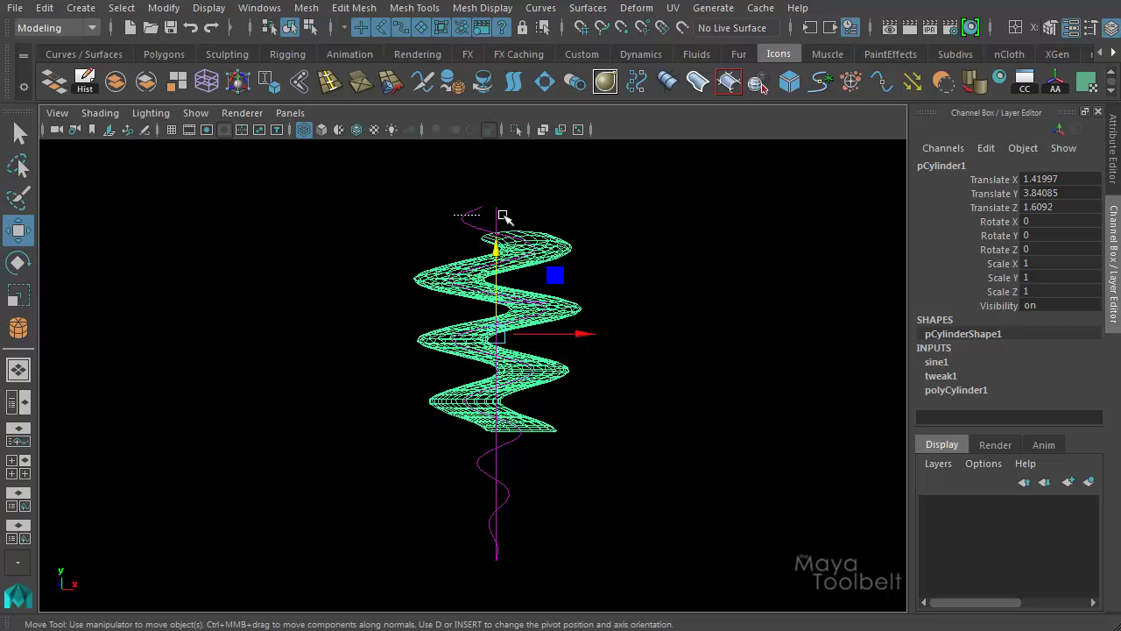
# Reselect the sine deformer handle and raise its High Bound to 1.7.
pyautogui.click(501, 215)
pyautogui.click(936, 361)
pyautogui.scroll(-2, 1037, 397)
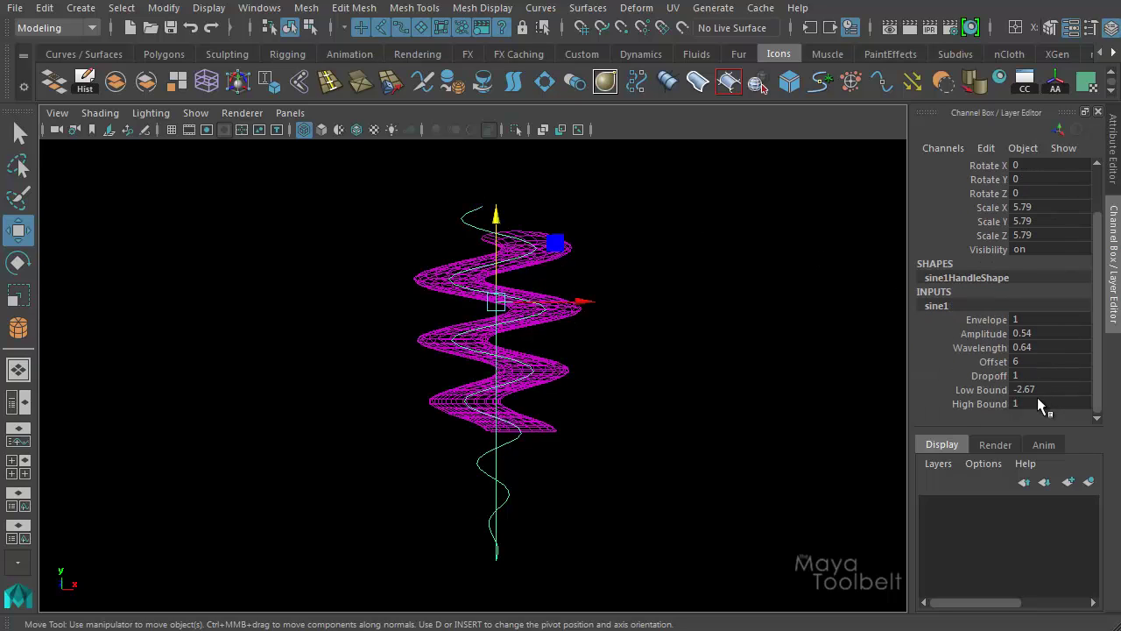
pyautogui.click(981, 403)
pyautogui.moveTo(749, 401); pyautogui.dragTo(734, 431, button='middle')
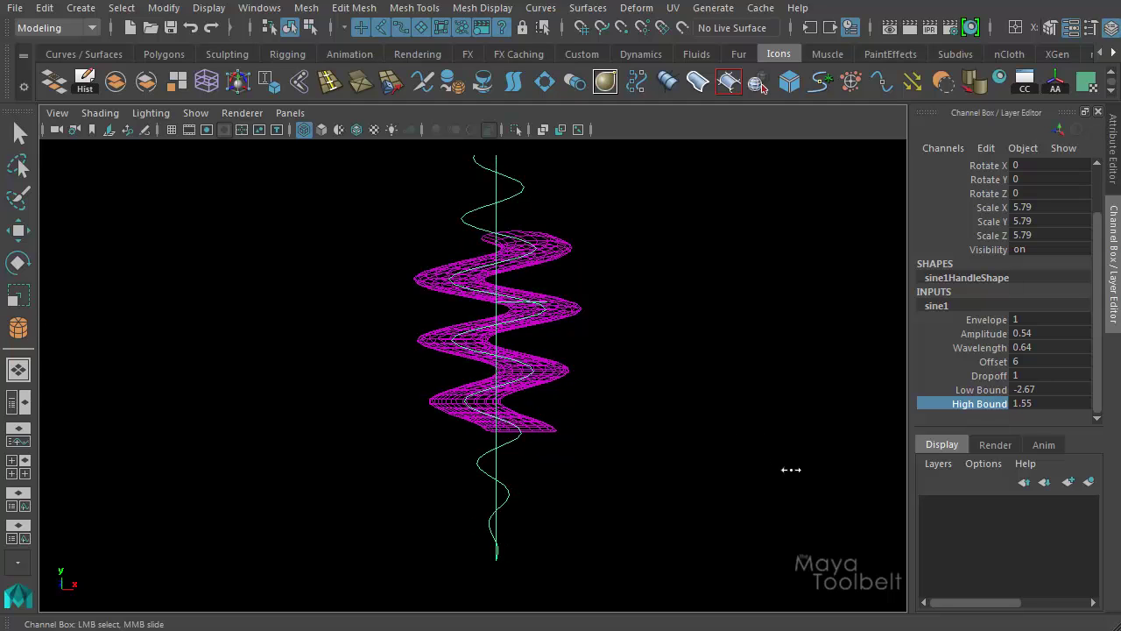
pyautogui.moveTo(714, 496); pyautogui.dragTo(738, 527, button='middle')
pyautogui.keyDown('alt'); pyautogui.moveTo(789, 480); pyautogui.dragTo(734, 398, button='middle'); pyautogui.keyUp('alt')
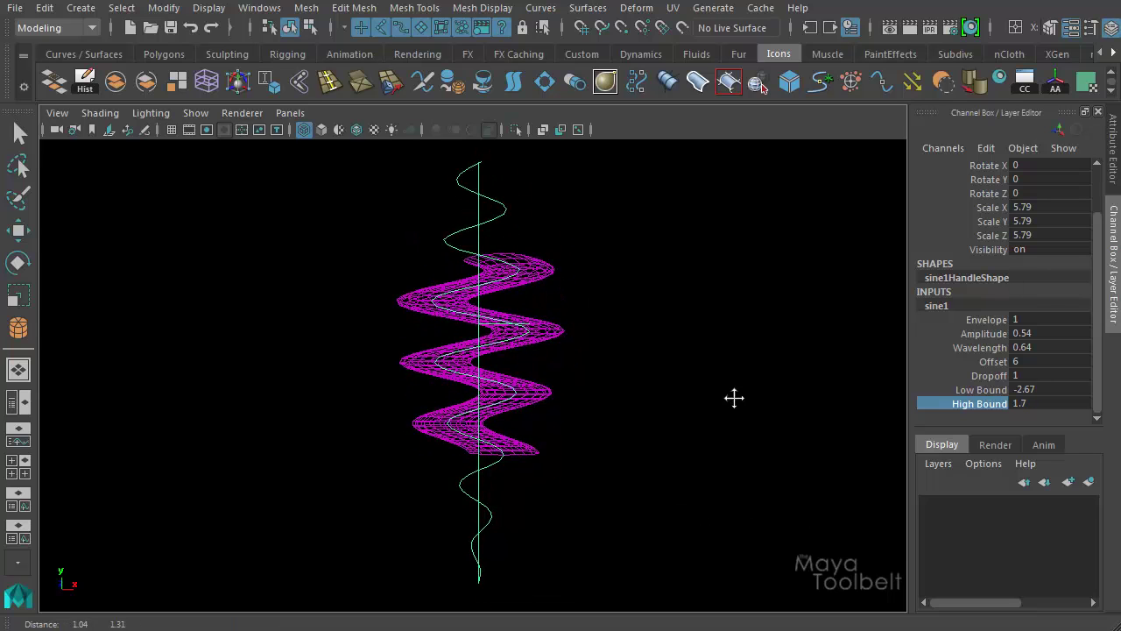
# Reduce the sine deformer's Envelope to 0.9 and switch to shaded display.
pyautogui.click(986, 321)
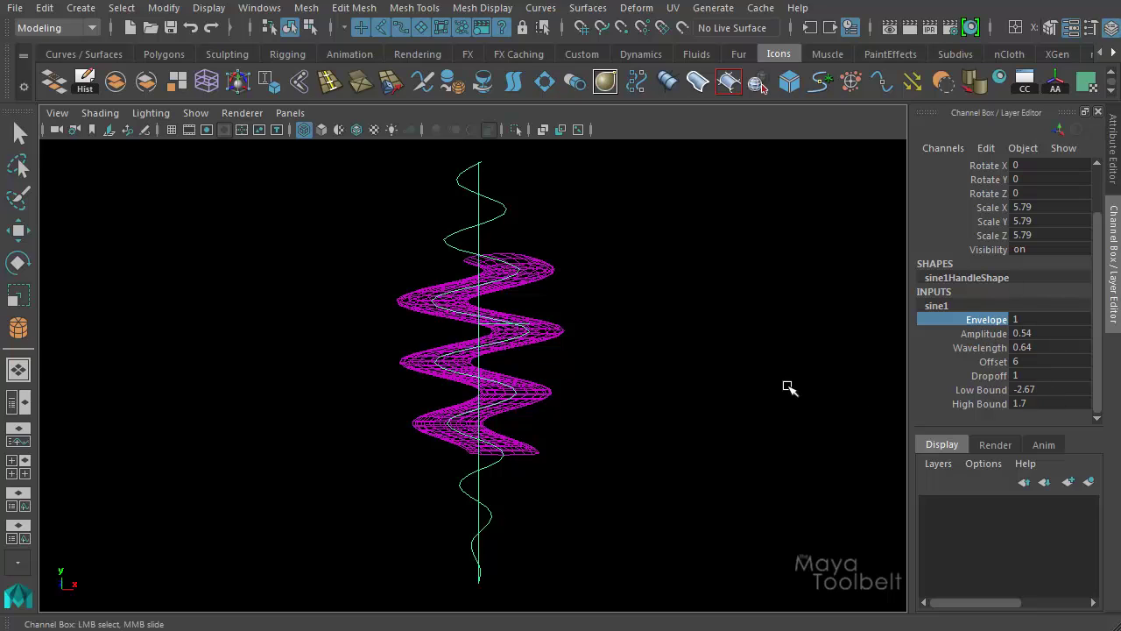
pyautogui.press('5')
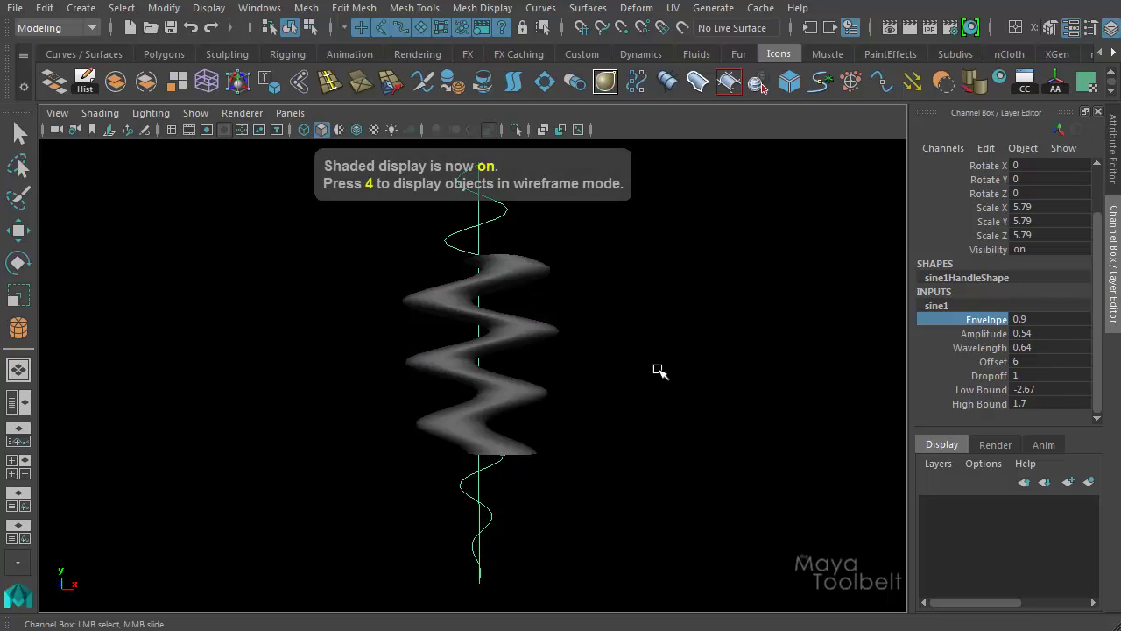
pyautogui.keyDown('alt'); pyautogui.moveTo(658, 393); pyautogui.dragTo(708, 380, button='right'); pyautogui.keyUp('alt')
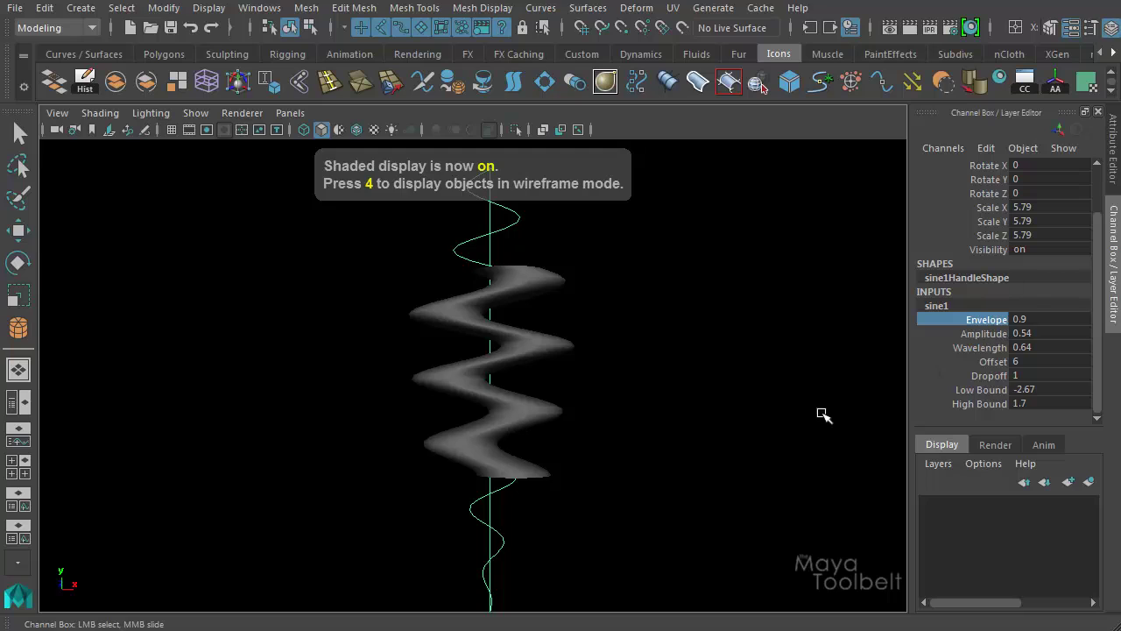
# Vary the sine deformer's Envelope between 0 and 1 while checking the cylinder's deformation, and leave it at 1.
pyautogui.moveTo(804, 418); pyautogui.dragTo(790, 419, button='middle')
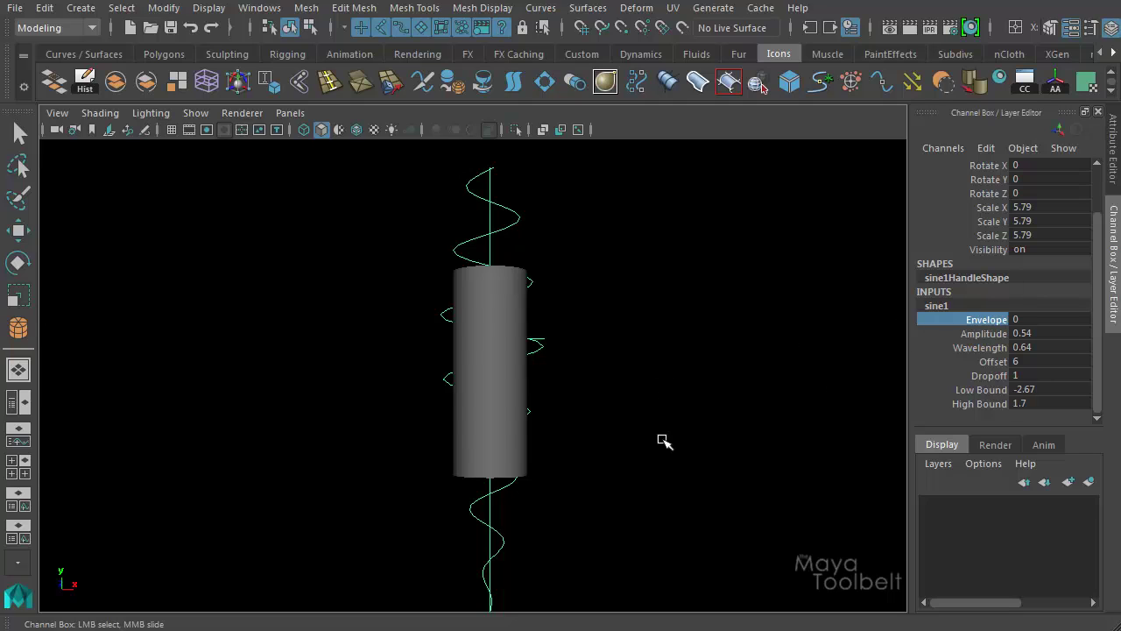
pyautogui.moveTo(663, 441)
pyautogui.mouseDown(button='middle')
pyautogui.moveTo(676, 441)
pyautogui.moveTo(658, 443)
pyautogui.moveTo(680, 452)
pyautogui.moveTo(671, 458)
pyautogui.moveTo(752, 470)
pyautogui.mouseUp(button='middle')
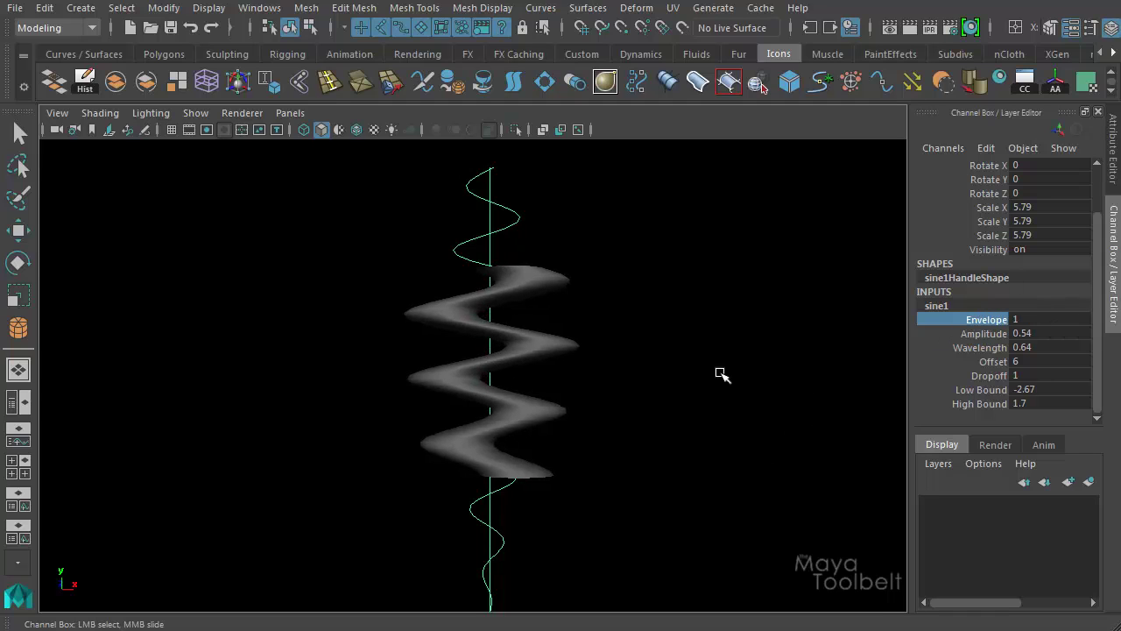
pyautogui.keyDown('alt'); pyautogui.moveTo(697, 412); pyautogui.dragTo(744, 453); pyautogui.keyUp('alt')
pyautogui.moveTo(744, 453); pyautogui.dragTo(701, 448, button='middle')
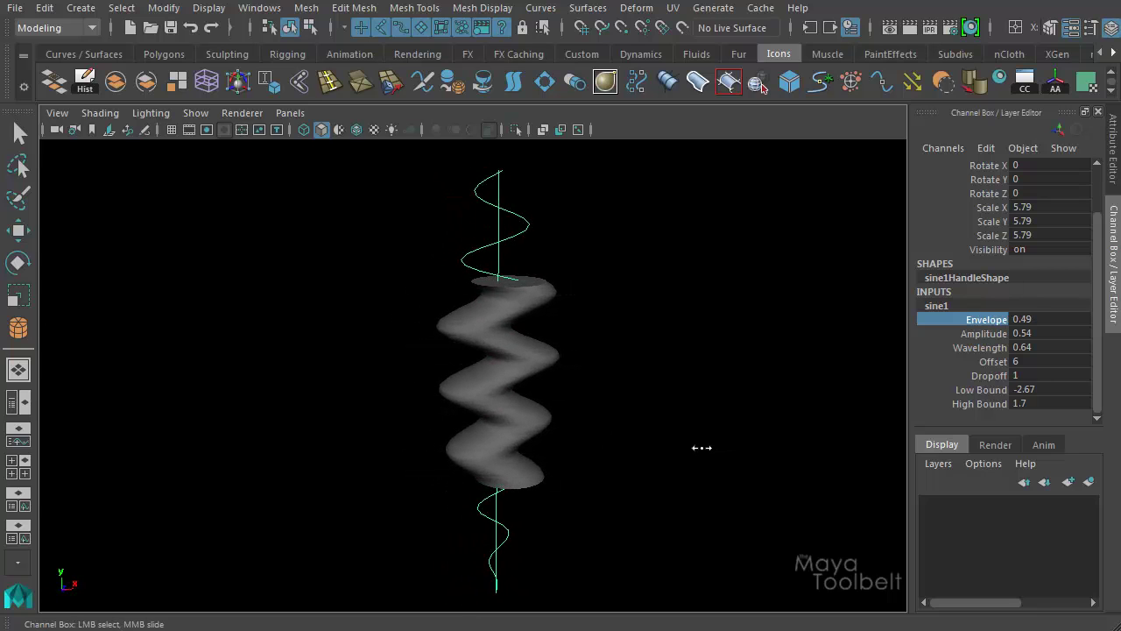
pyautogui.keyDown('alt'); pyautogui.moveTo(710, 457); pyautogui.dragTo(695, 426); pyautogui.keyUp('alt')
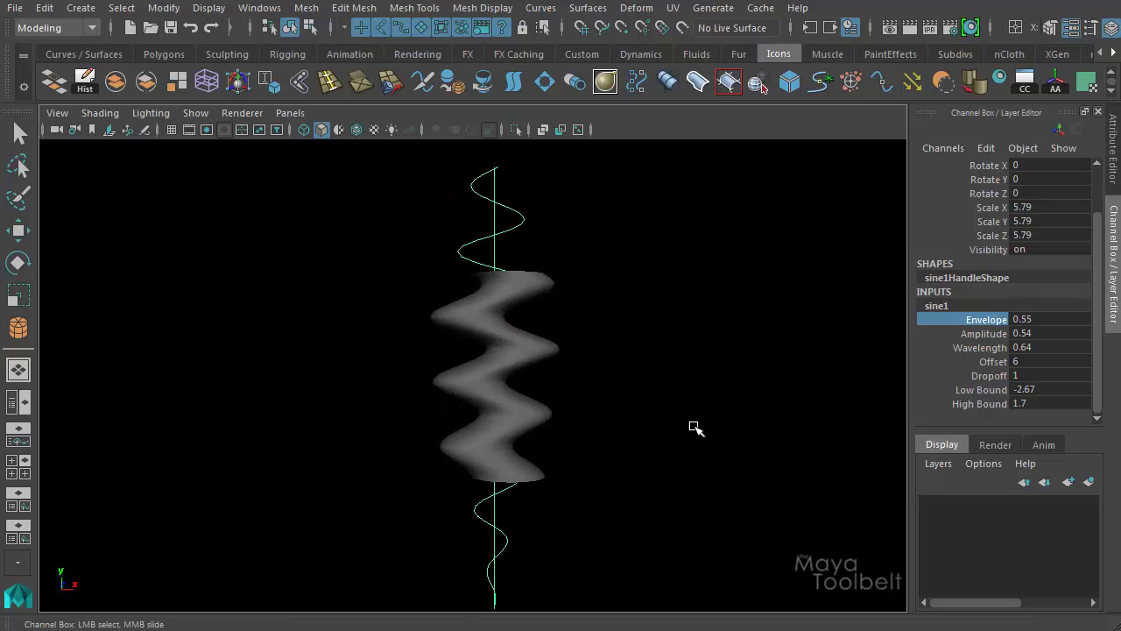
pyautogui.moveTo(696, 453); pyautogui.dragTo(765, 484, button='middle')
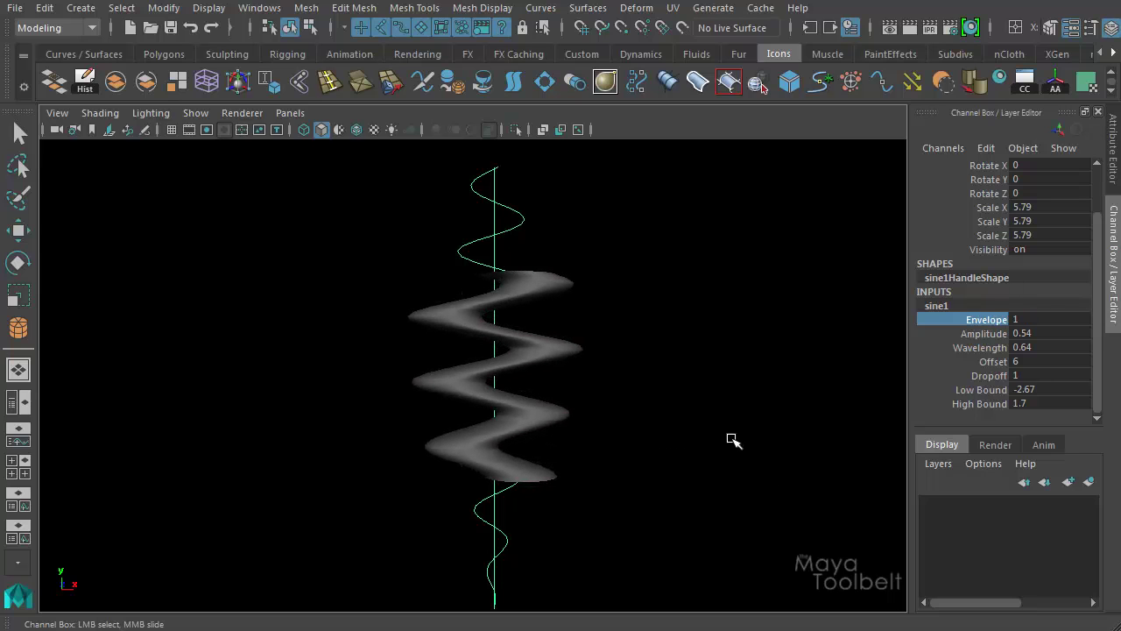
pyautogui.moveTo(733, 441)
pyautogui.mouseDown(button='middle')
pyautogui.moveTo(681, 430)
pyautogui.moveTo(721, 441)
pyautogui.mouseUp(button='middle')
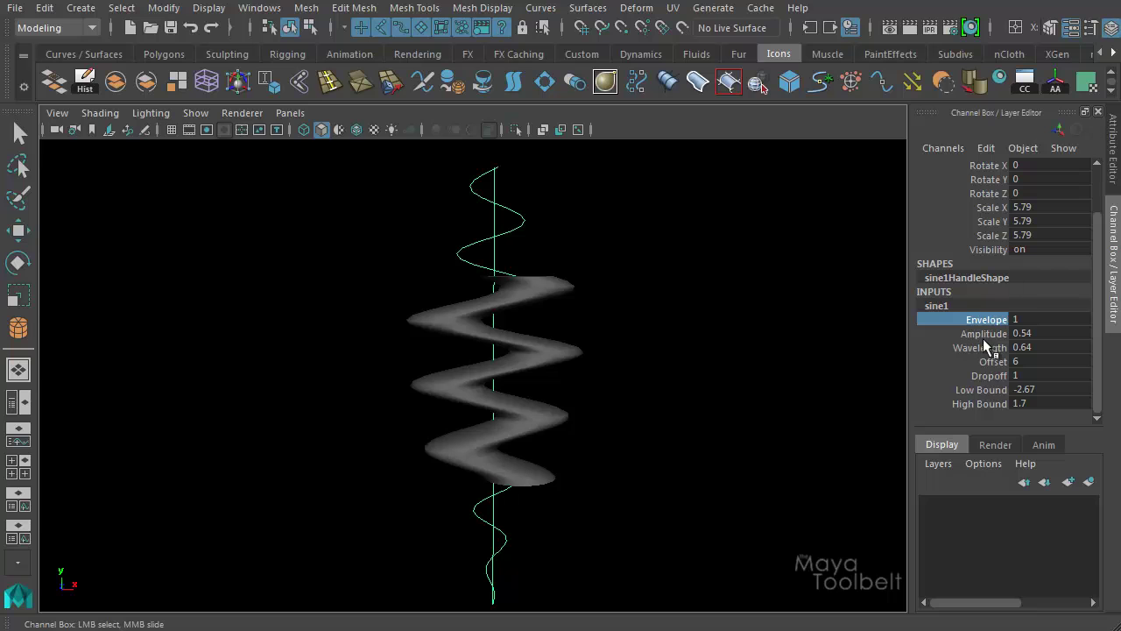
# Move the sine handle and the cylinder vertically relative to each other, leaving the handle's Translate Y at about 3.48.
pyautogui.keyDown('alt'); pyautogui.moveTo(684, 395); pyautogui.dragTo(617, 420); pyautogui.keyUp('alt')
pyautogui.click(506, 234)
pyautogui.press('w')
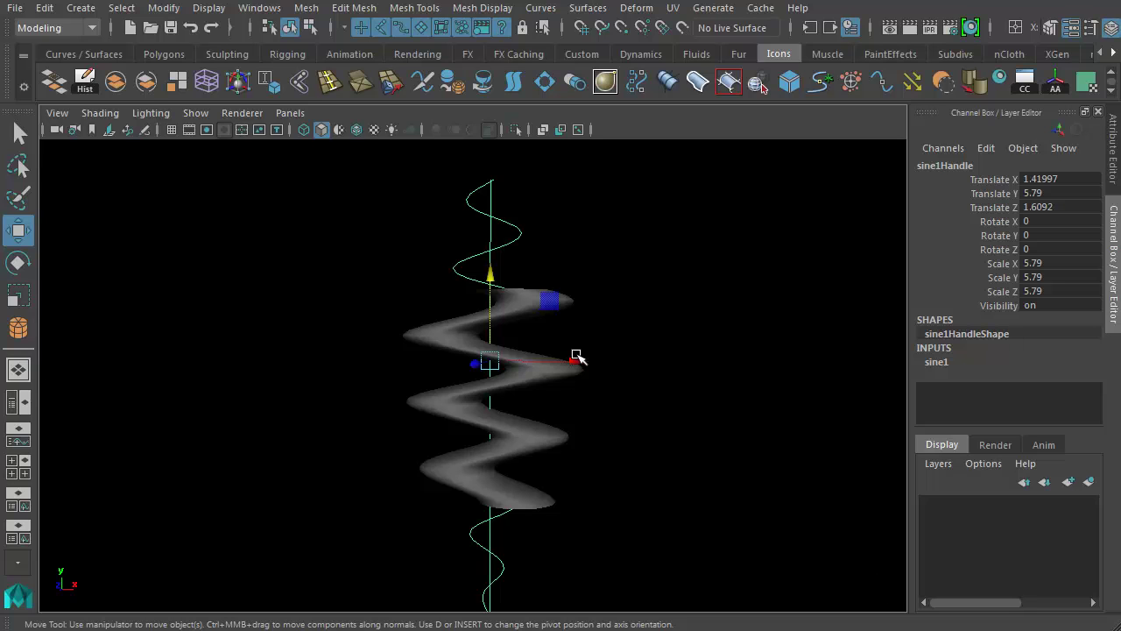
pyautogui.moveTo(576, 357); pyautogui.dragTo(570, 236, button='middle')
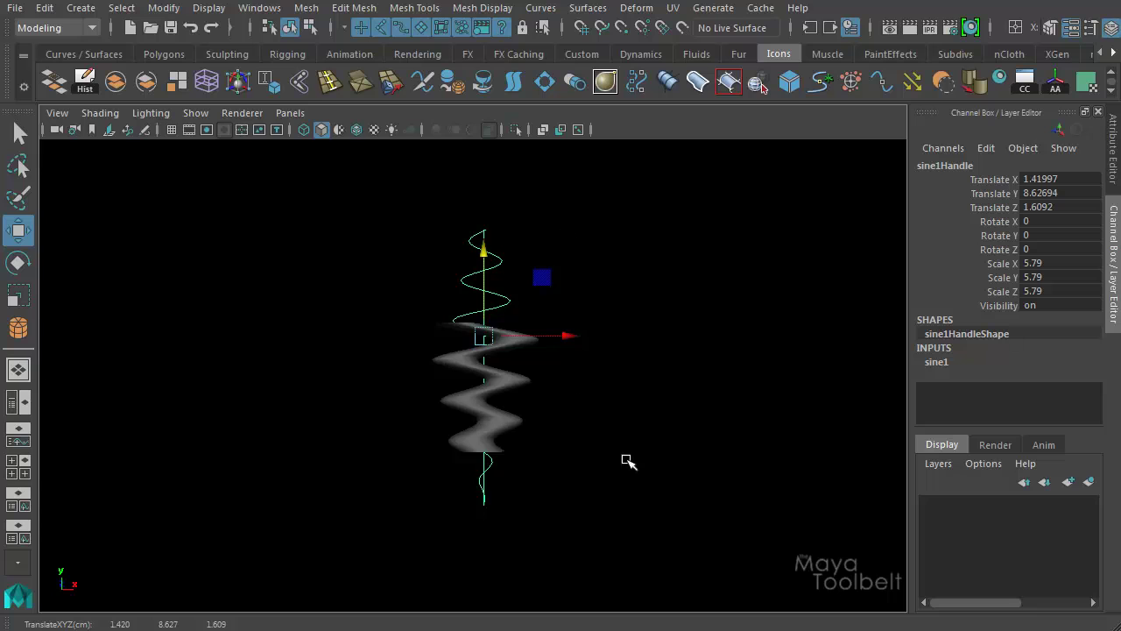
pyautogui.moveTo(627, 458); pyautogui.dragTo(663, 570, button='middle')
pyautogui.moveTo(663, 570); pyautogui.dragTo(559, 289)
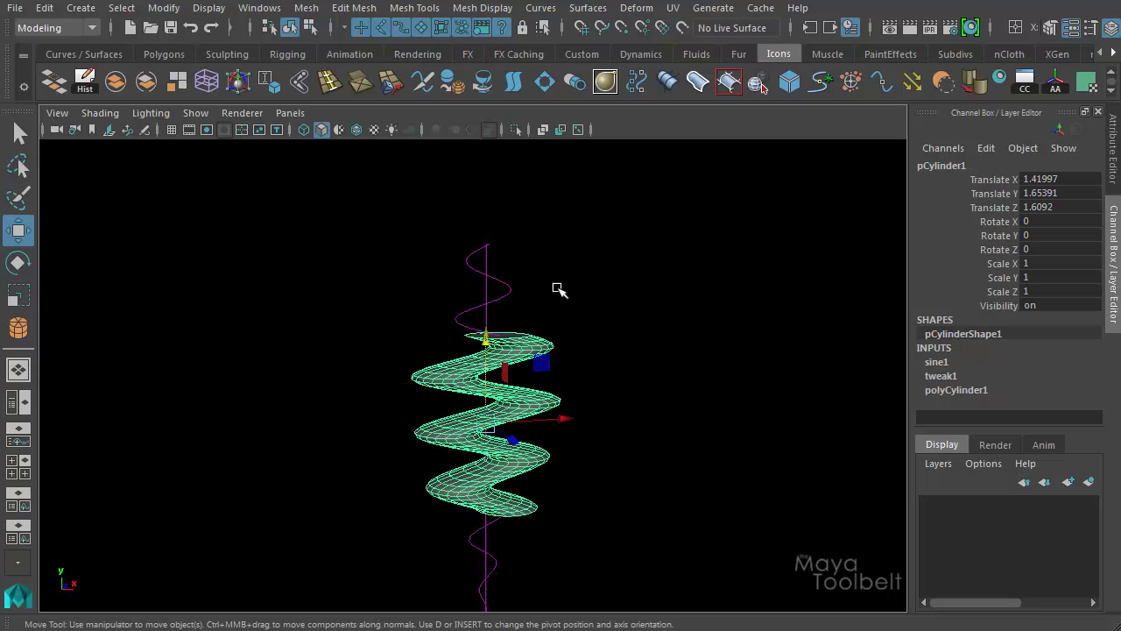
pyautogui.moveTo(477, 289); pyautogui.dragTo(480, 292)
pyautogui.keyDown('alt'); pyautogui.moveTo(593, 380); pyautogui.dragTo(595, 345, button='middle'); pyautogui.keyUp('alt')
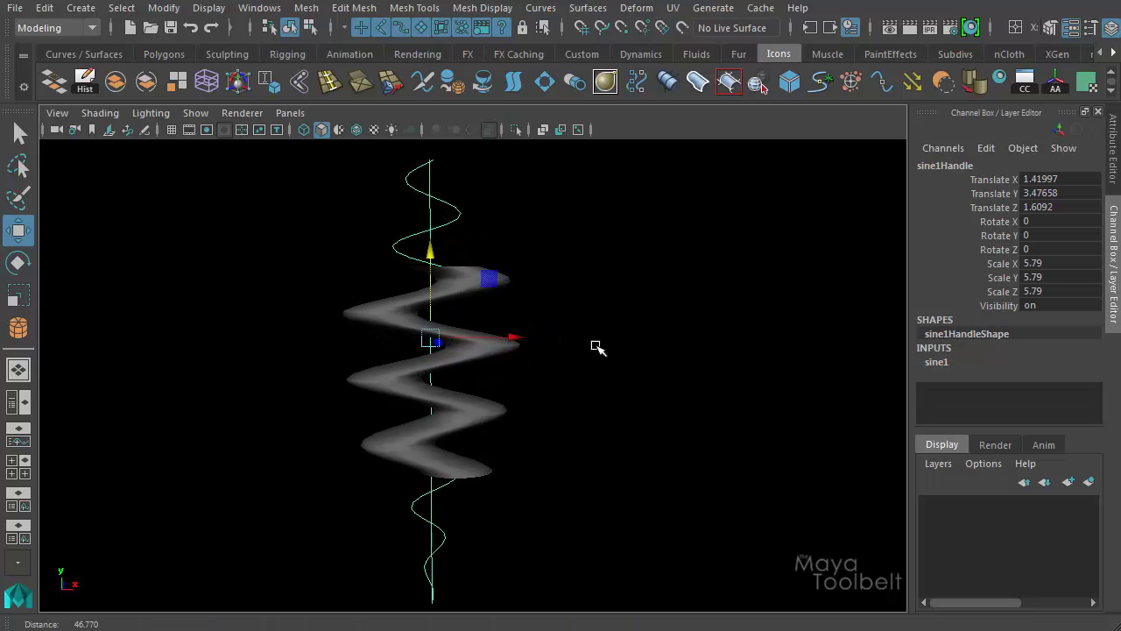
pyautogui.moveTo(603, 331)
pyautogui.keyDown('alt'); pyautogui.mouseDown()
pyautogui.moveTo(619, 343)
pyautogui.moveTo(605, 333)
pyautogui.mouseUp(); pyautogui.keyUp('alt')
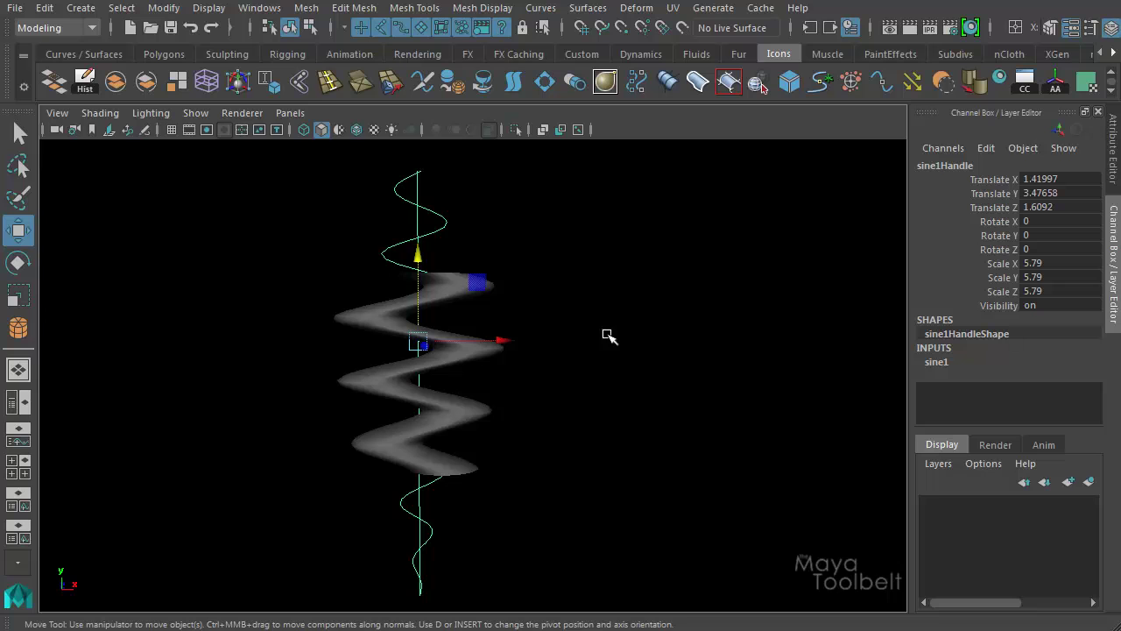
# Cycle the viewport background from solid black to the blue-grey gradient.
pyautogui.hotkey('alt', 'b')
pyautogui.hotkey('alt', 'b')
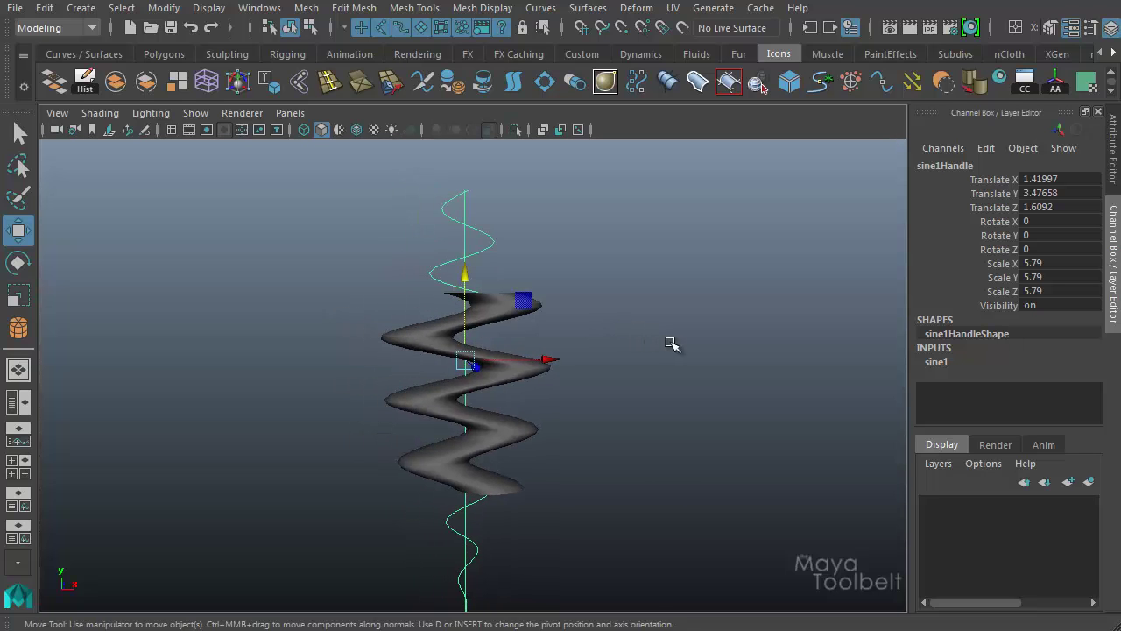
pyautogui.keyDown('alt'); pyautogui.moveTo(668, 343); pyautogui.dragTo(641, 333); pyautogui.keyUp('alt')
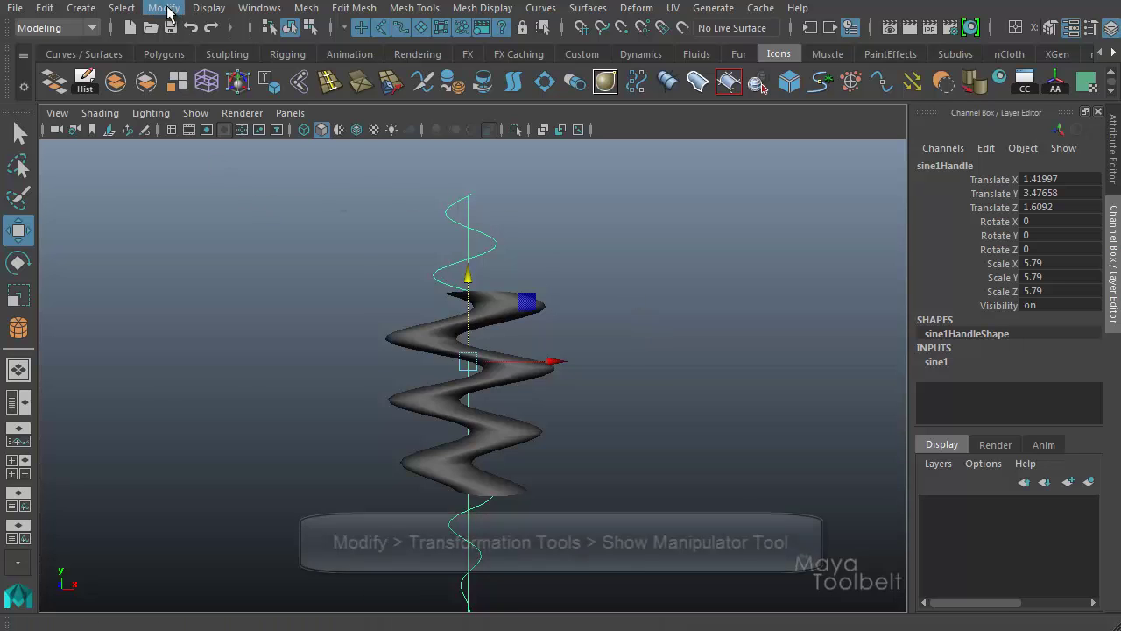
# Activate the Show Manipulator Tool for the selected sine deformer handle.
pyautogui.click(168, 8)
pyautogui.moveTo(259, 56)
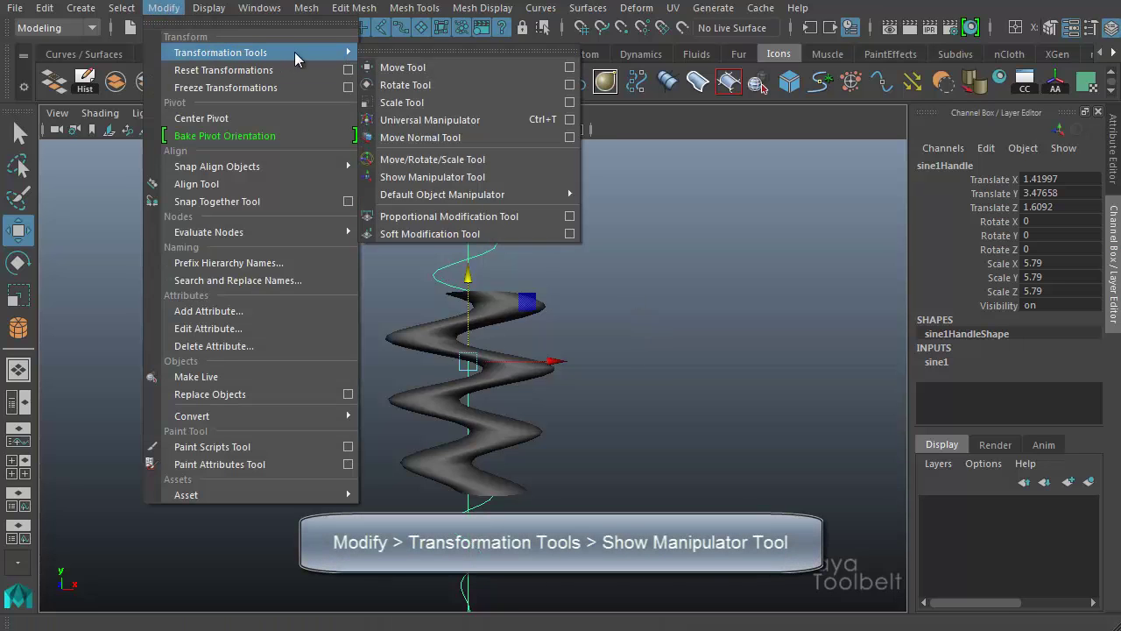
pyautogui.click(453, 183)
pyautogui.keyDown('alt'); pyautogui.moveTo(626, 295); pyautogui.dragTo(688, 422); pyautogui.keyUp('alt')
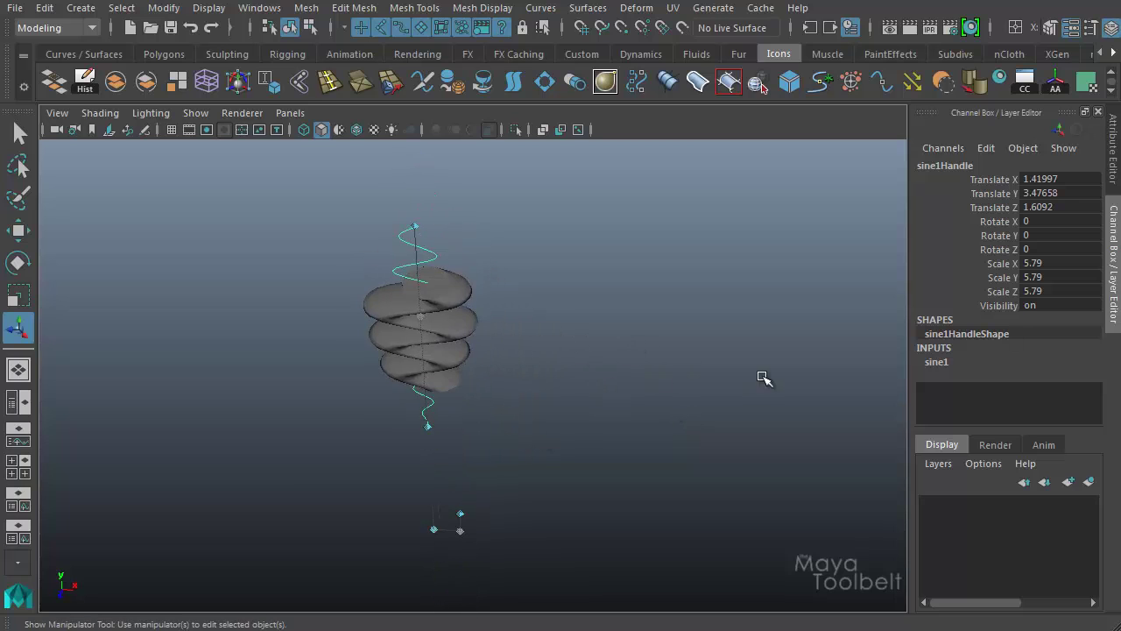
# Use the viewport manipulators to set the sine deformer's Low Bound to about -1.62 and High Bound to about 0.9.
pyautogui.moveTo(434, 524); pyautogui.dragTo(434, 424)
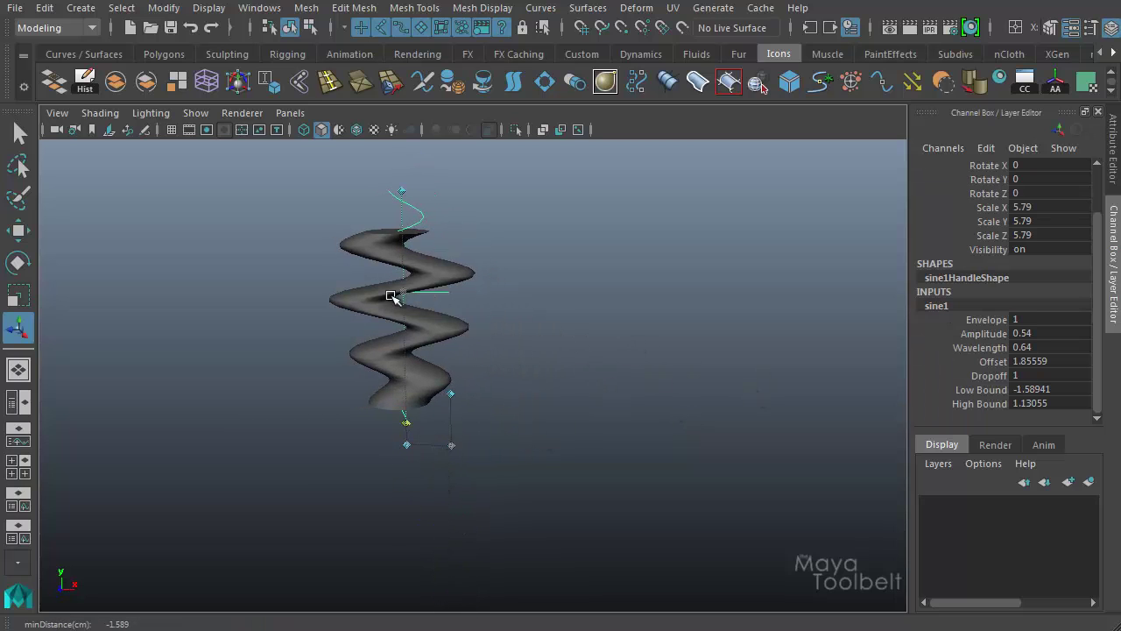
pyautogui.moveTo(401, 192)
pyautogui.mouseDown()
pyautogui.moveTo(398, 170)
pyautogui.moveTo(393, 225)
pyautogui.moveTo(403, 190)
pyautogui.moveTo(401, 212)
pyautogui.mouseUp()
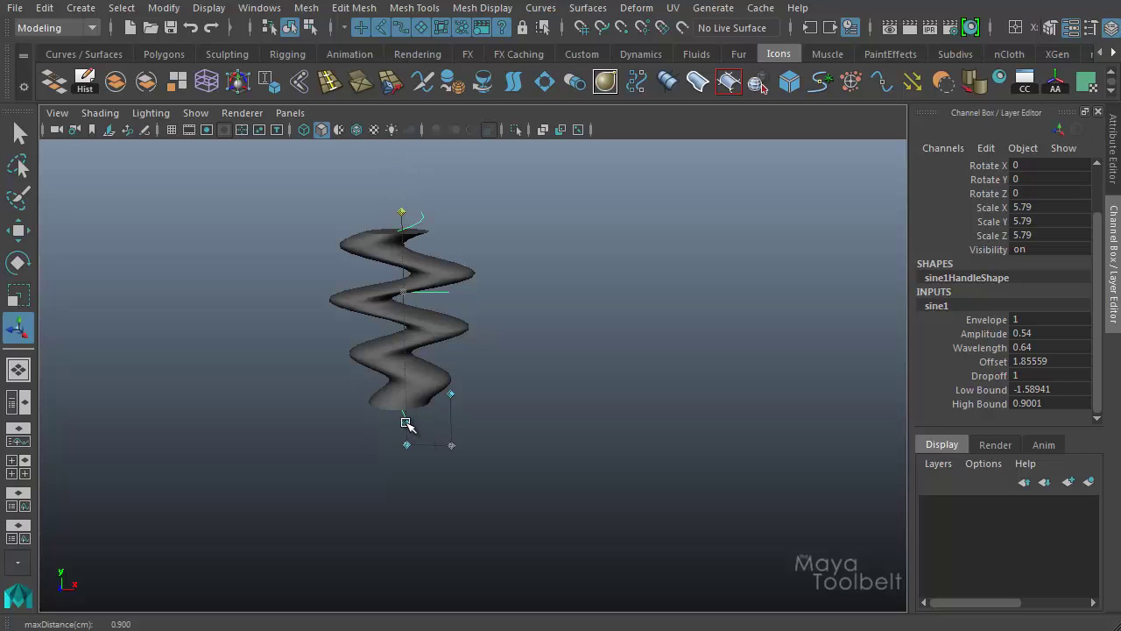
pyautogui.moveTo(405, 423); pyautogui.dragTo(455, 273)
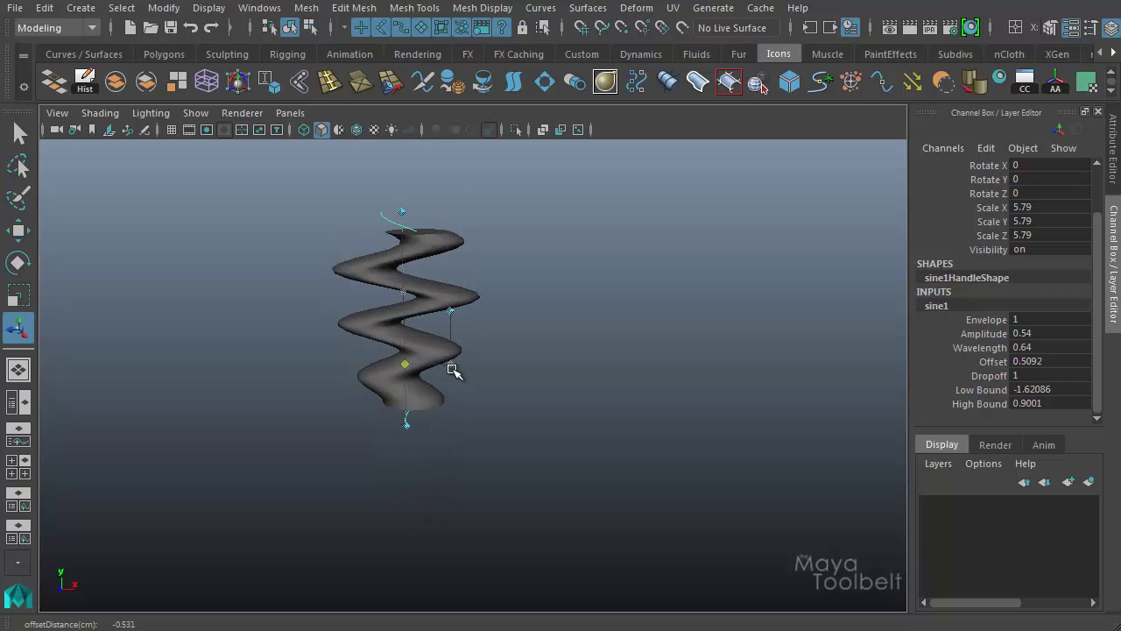
# Adjust the deformer's Offset to about 0.95, Wavelength to about 1.25 and Amplitude to about 0.39 with the viewport manipulators.
pyautogui.moveTo(438, 455); pyautogui.dragTo(404, 462)
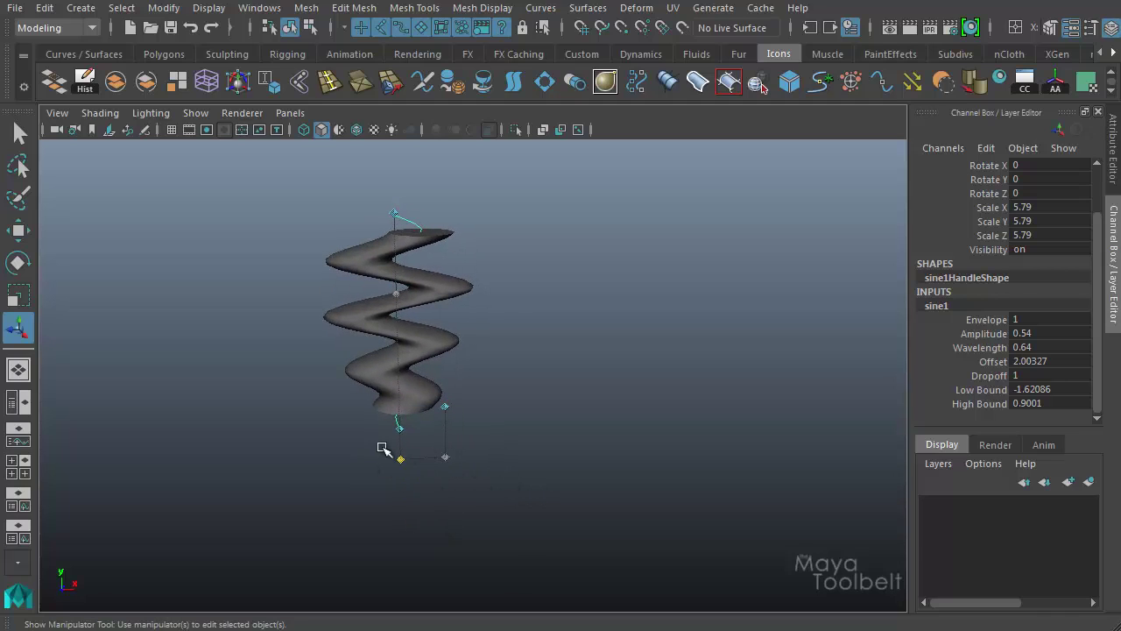
pyautogui.moveTo(401, 465); pyautogui.dragTo(415, 357)
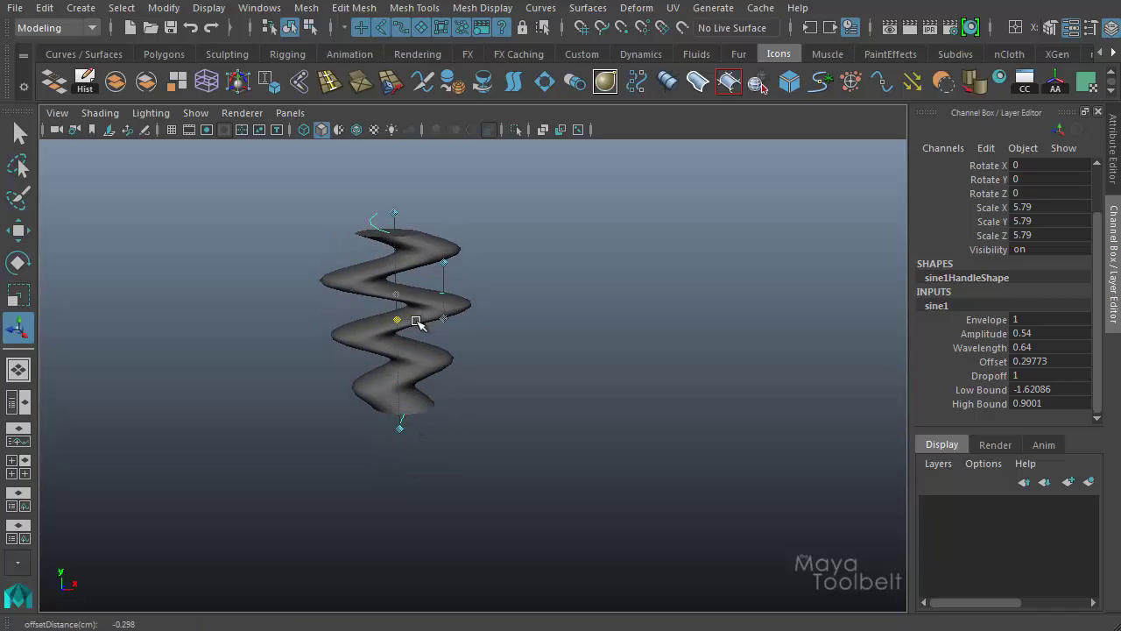
pyautogui.moveTo(445, 318); pyautogui.dragTo(454, 337)
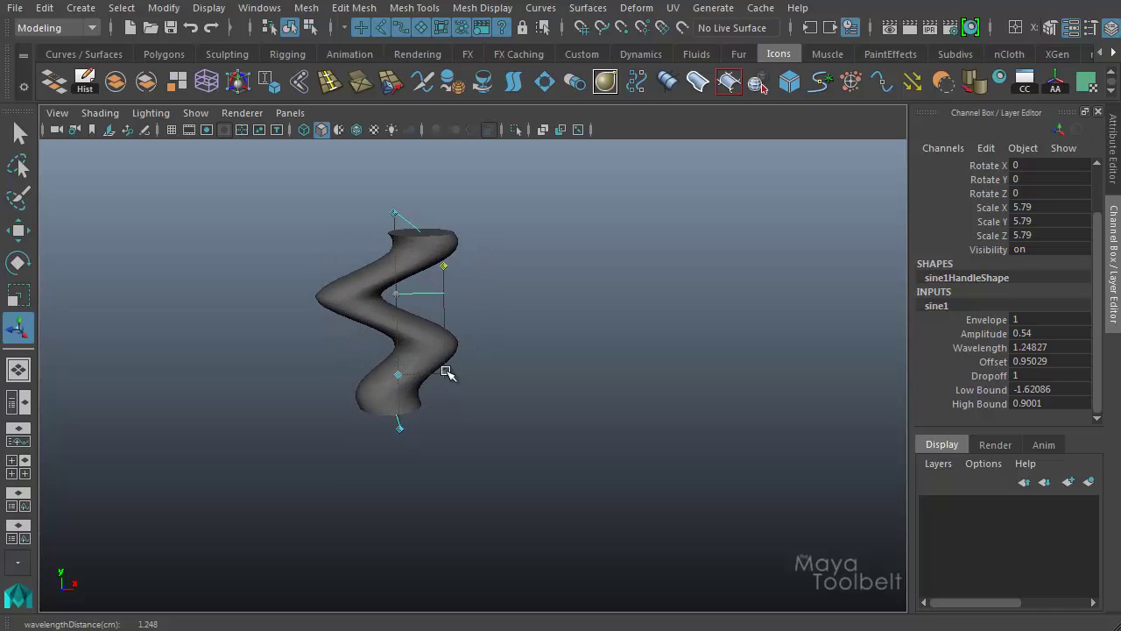
pyautogui.moveTo(447, 373); pyautogui.dragTo(429, 386)
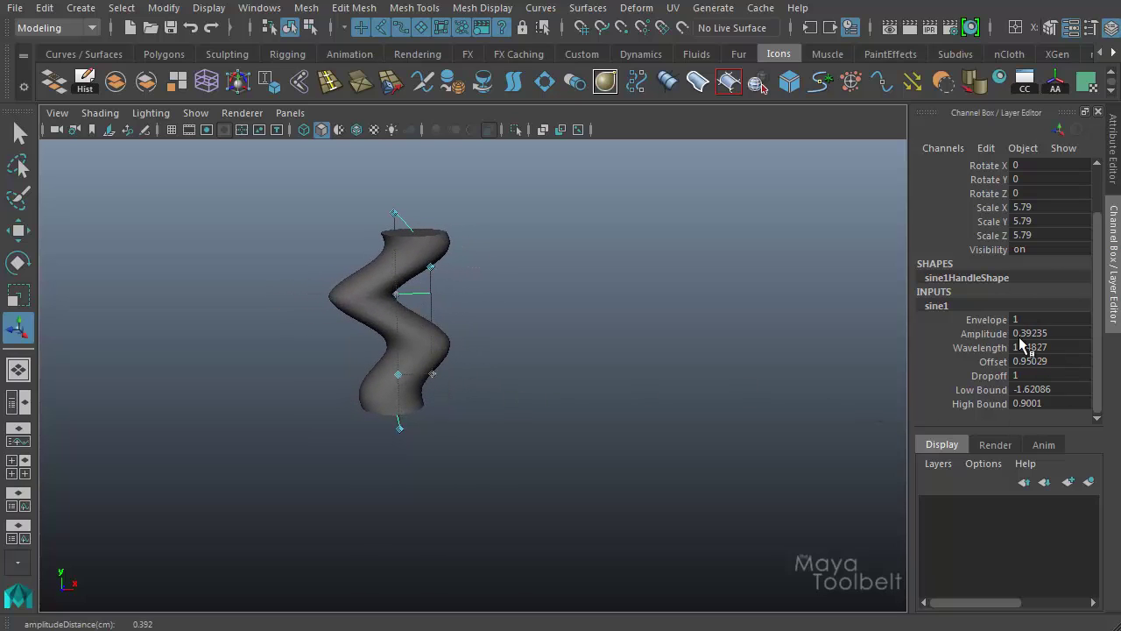
# Set the sine deformer's Low Bound to about -1.66 and Offset to about 1.93 with the viewport manipulators.
pyautogui.keyDown('alt'); pyautogui.moveTo(514, 394); pyautogui.dragTo(621, 416, button='right'); pyautogui.keyUp('alt')
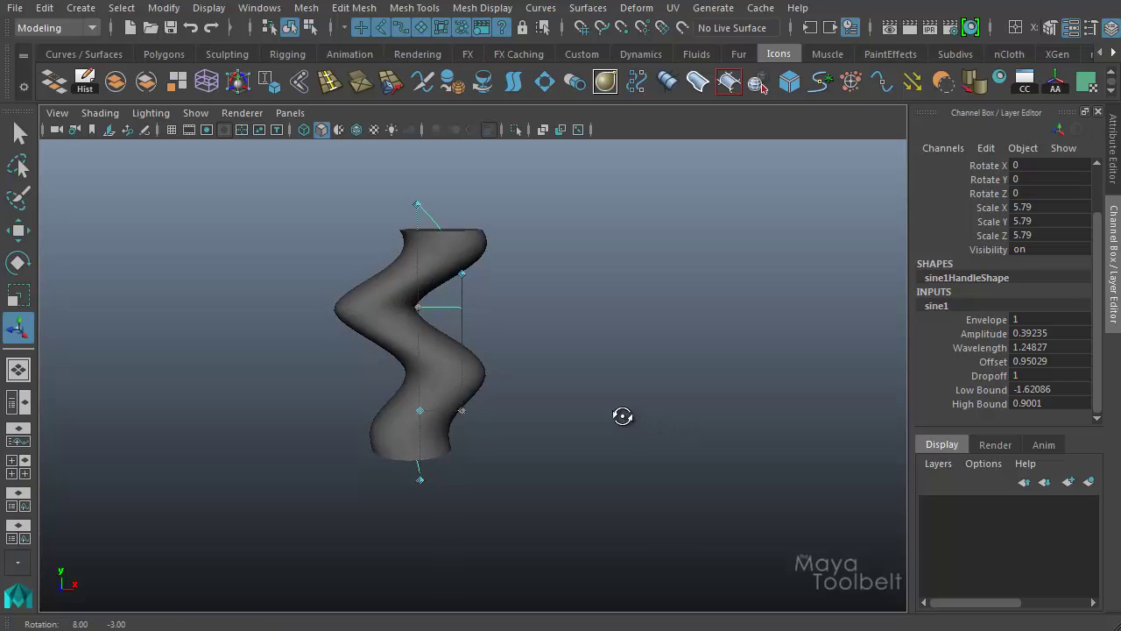
pyautogui.keyDown('alt'); pyautogui.moveTo(621, 415); pyautogui.dragTo(639, 415, button='middle'); pyautogui.keyUp('alt')
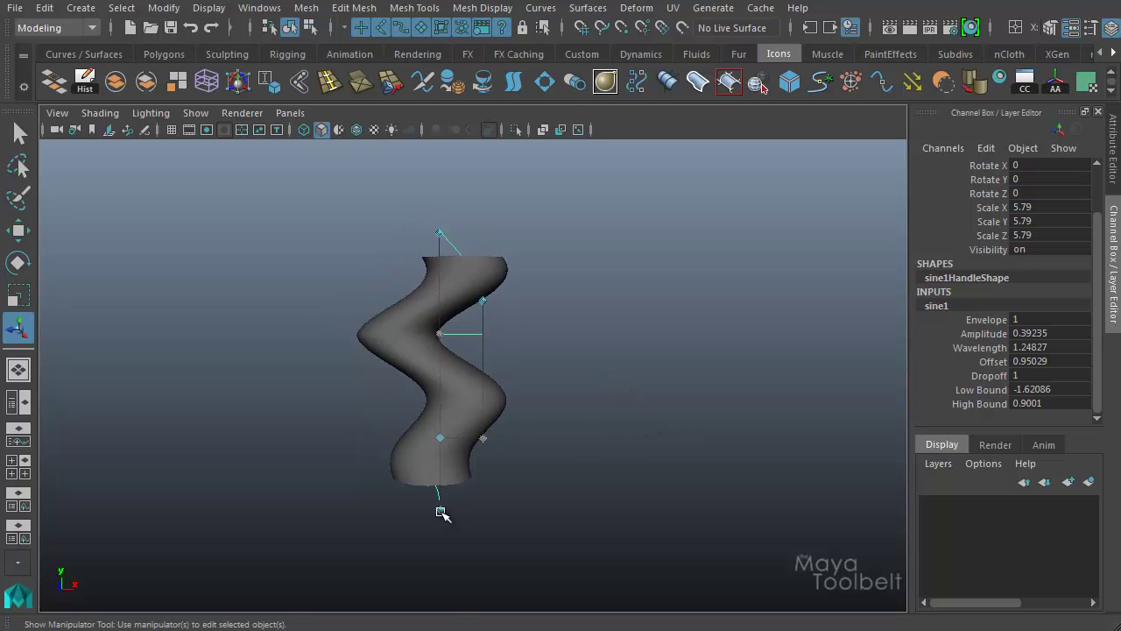
pyautogui.moveTo(441, 513)
pyautogui.mouseDown()
pyautogui.moveTo(438, 555)
pyautogui.moveTo(453, 388)
pyautogui.moveTo(439, 514)
pyautogui.mouseUp()
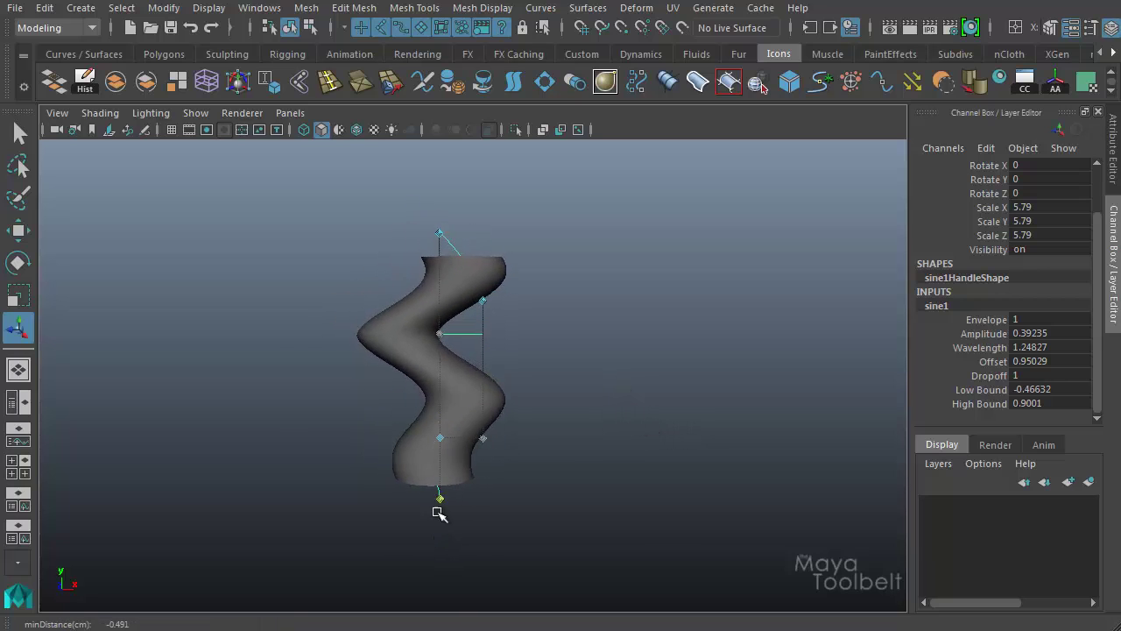
pyautogui.moveTo(440, 438); pyautogui.dragTo(493, 458)
# Set the sine deformer's Wavelength to about 0.99 and Amplitude to about 0.64 with the viewport manipulators.
pyautogui.click(483, 409)
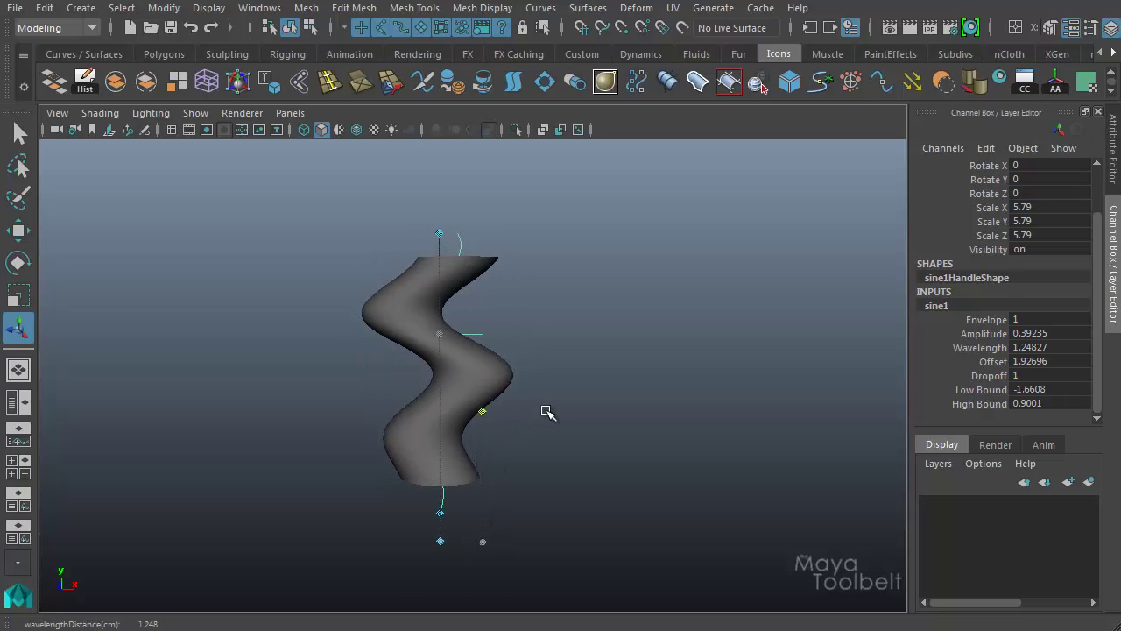
pyautogui.moveTo(547, 412); pyautogui.dragTo(508, 540)
pyautogui.click(483, 542)
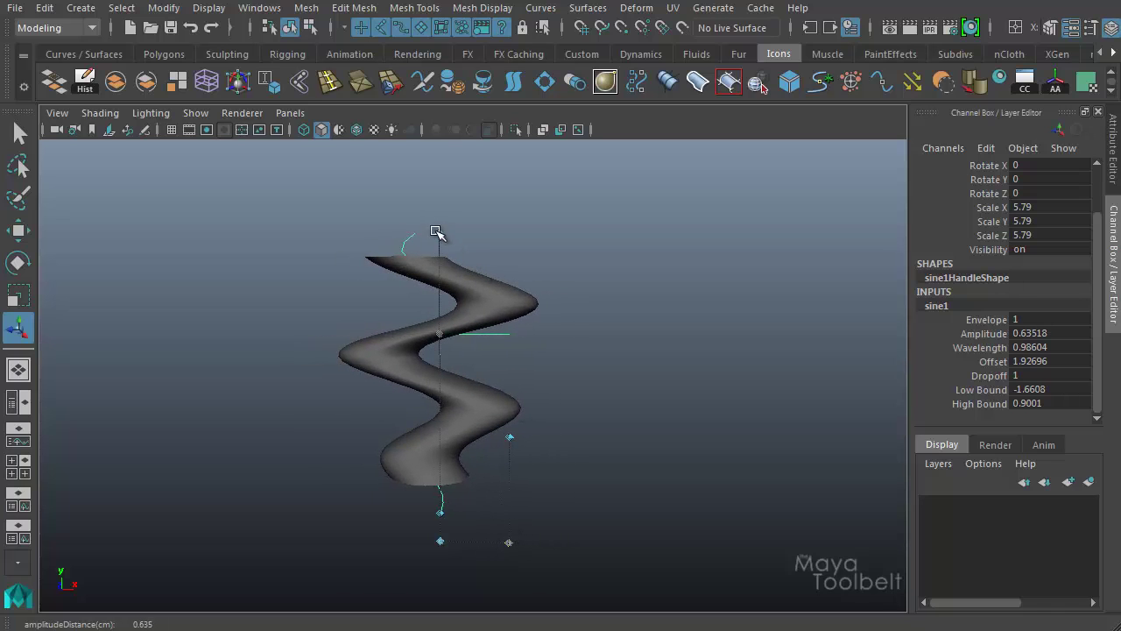
# Adjust the sine deformer's High Bound to about 0.98, Offset to about 1.25 and Wavelength to about 1.2 in the viewport.
pyautogui.click(436, 232)
pyautogui.moveTo(445, 218)
pyautogui.mouseDown()
pyautogui.moveTo(453, 293)
pyautogui.moveTo(462, 207)
pyautogui.moveTo(461, 226)
pyautogui.mouseUp()
pyautogui.moveTo(455, 518); pyautogui.dragTo(686, 438)
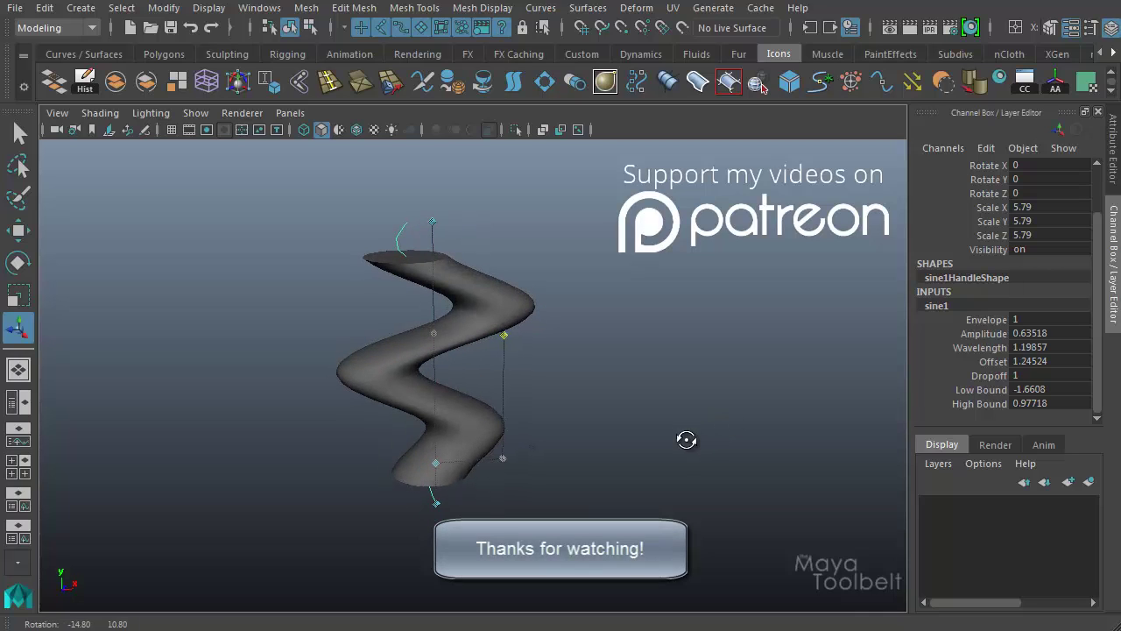
pyautogui.keyDown('alt'); pyautogui.moveTo(643, 380); pyautogui.dragTo(666, 383, button='middle'); pyautogui.keyUp('alt')
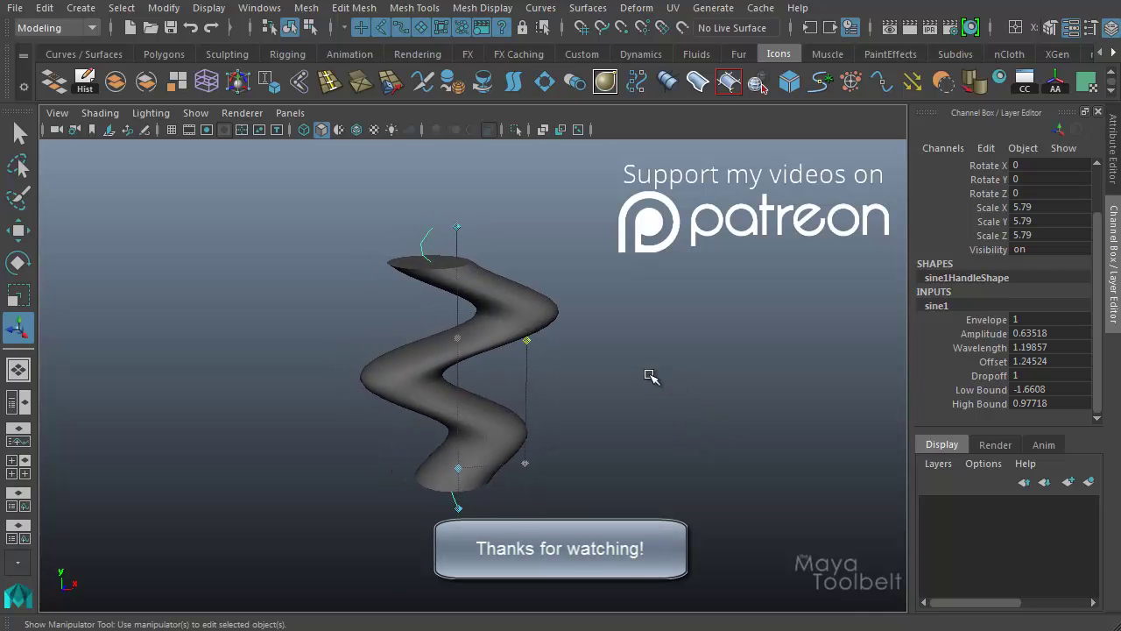